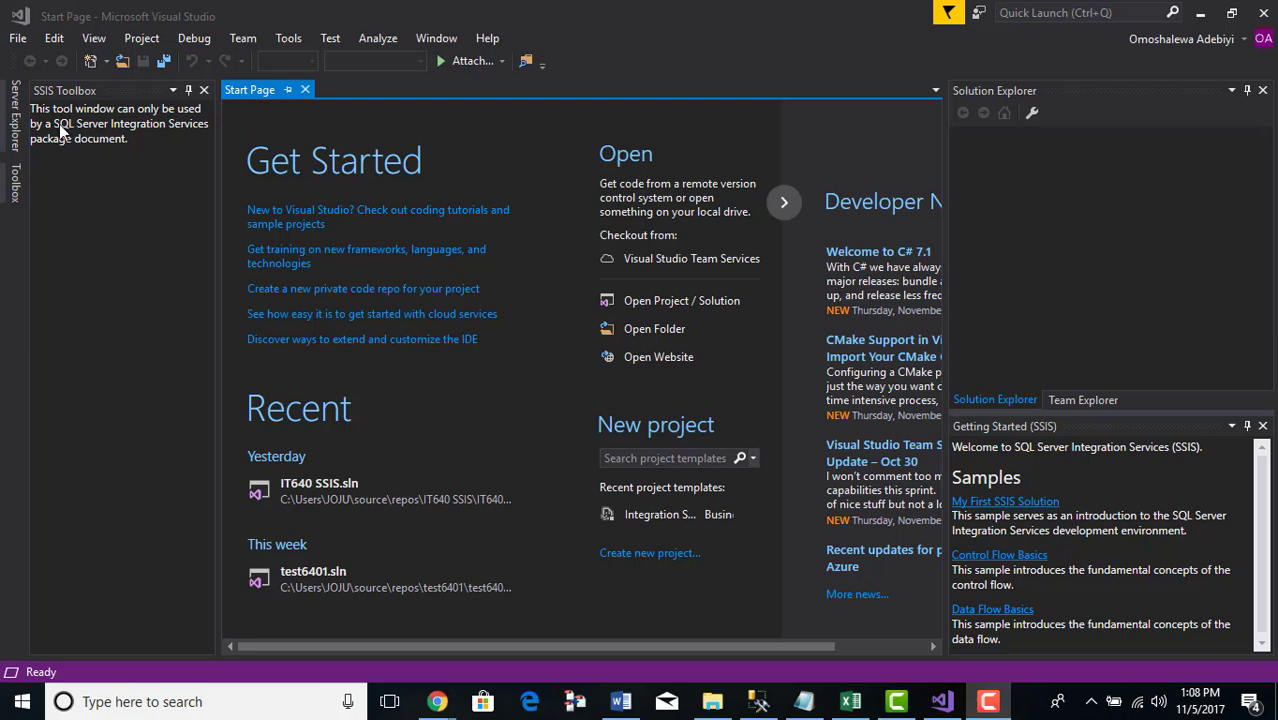
Step: Create a new Integration Services project named SSIS DEMO
{"action": "left_click", "coordinate": [16, 38]}
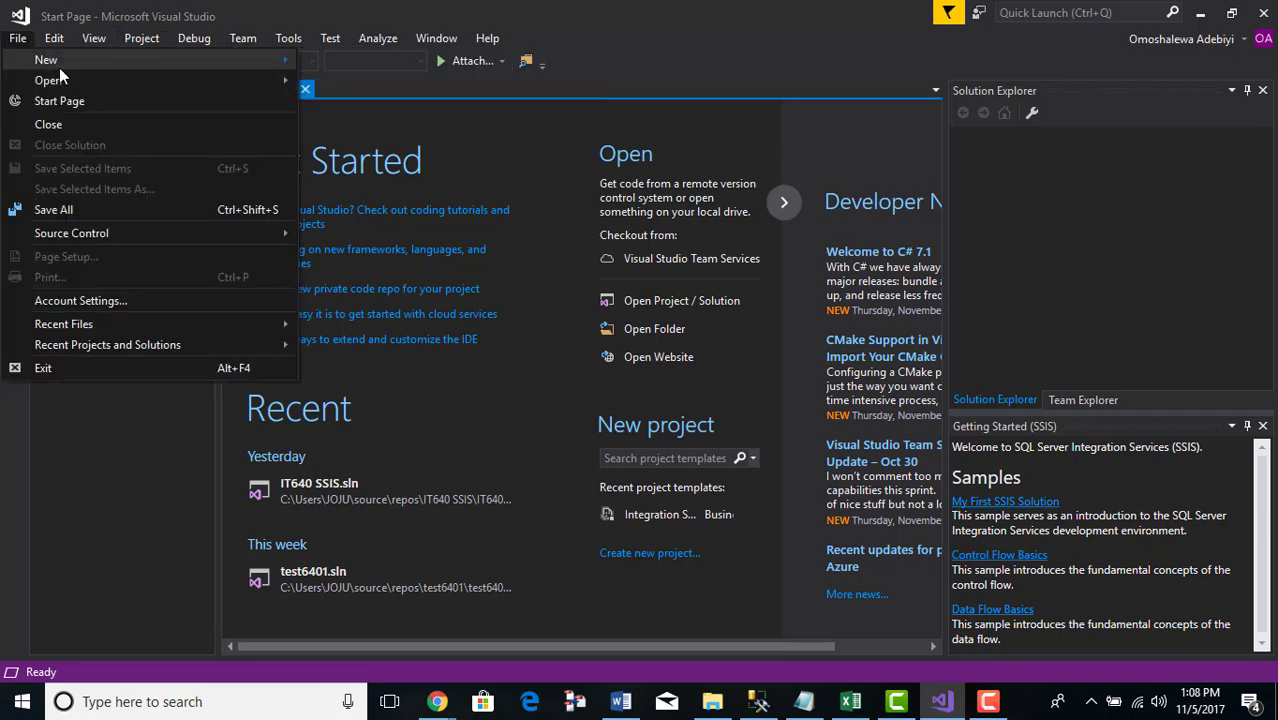
{"action": "key", "text": "Escape"}
{"action": "left_click", "coordinate": [17, 38]}
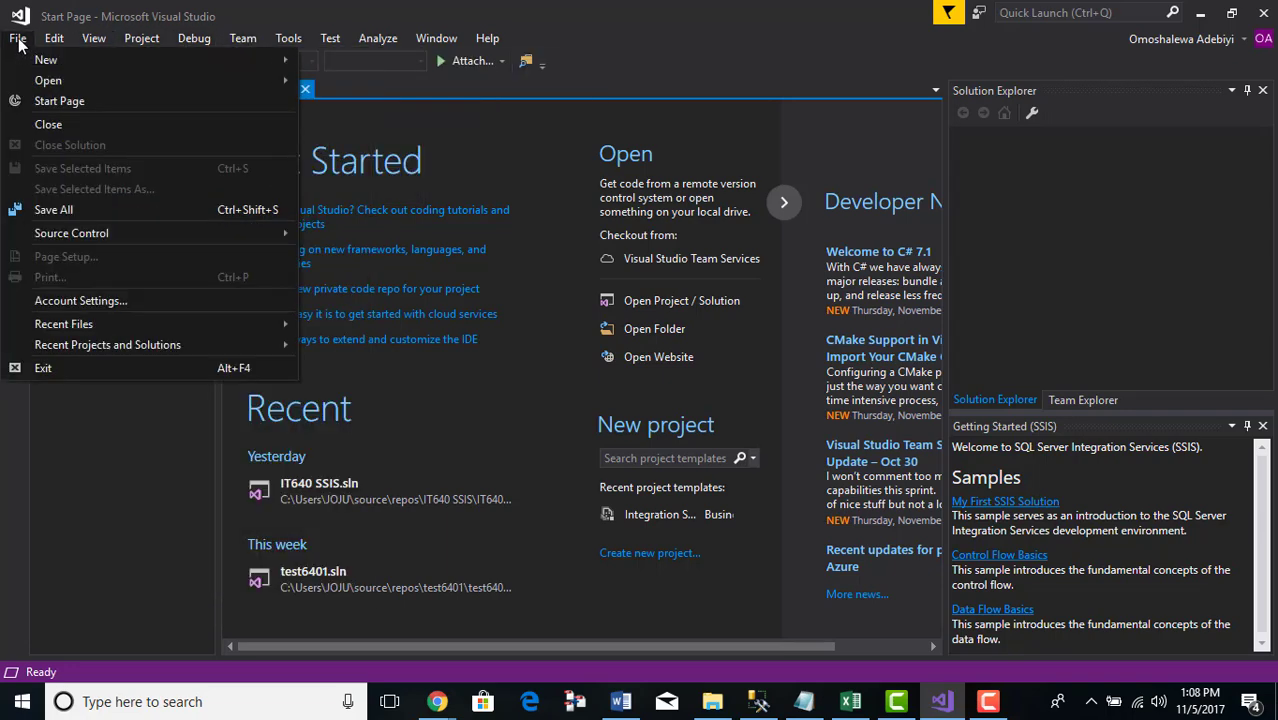
{"action": "mouse_move", "coordinate": [59, 60]}
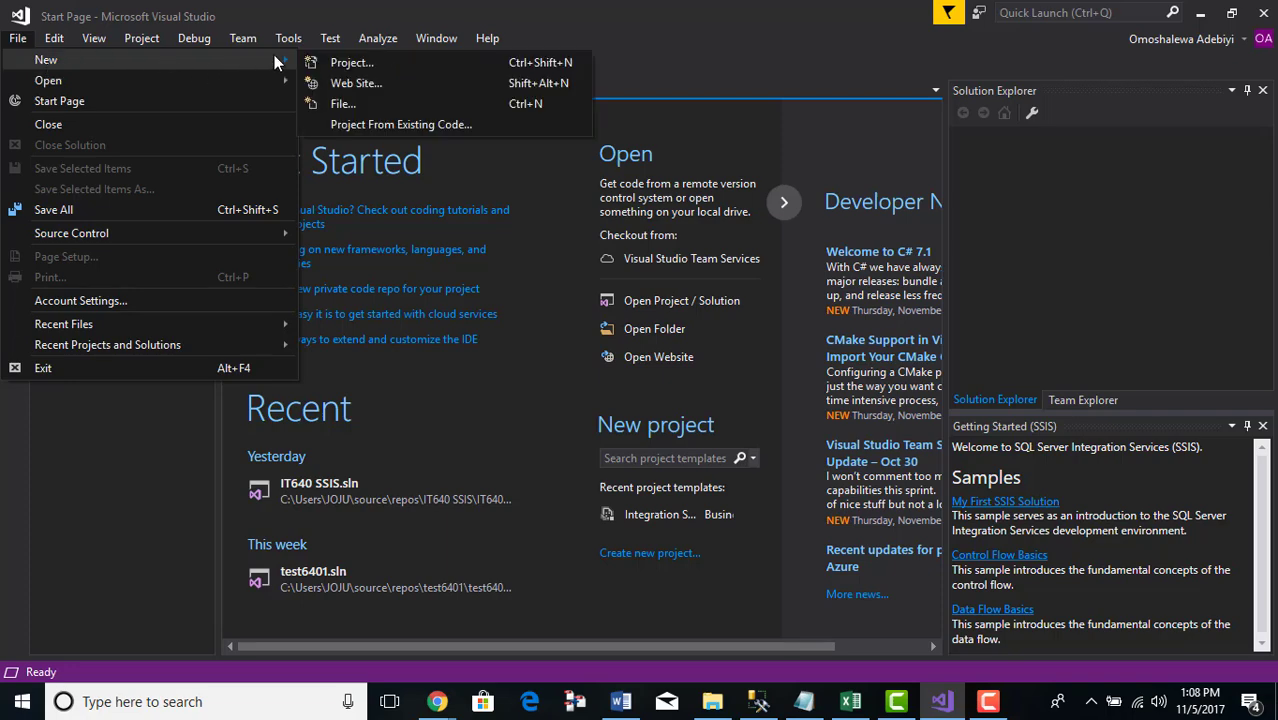
{"action": "left_click", "coordinate": [338, 57]}
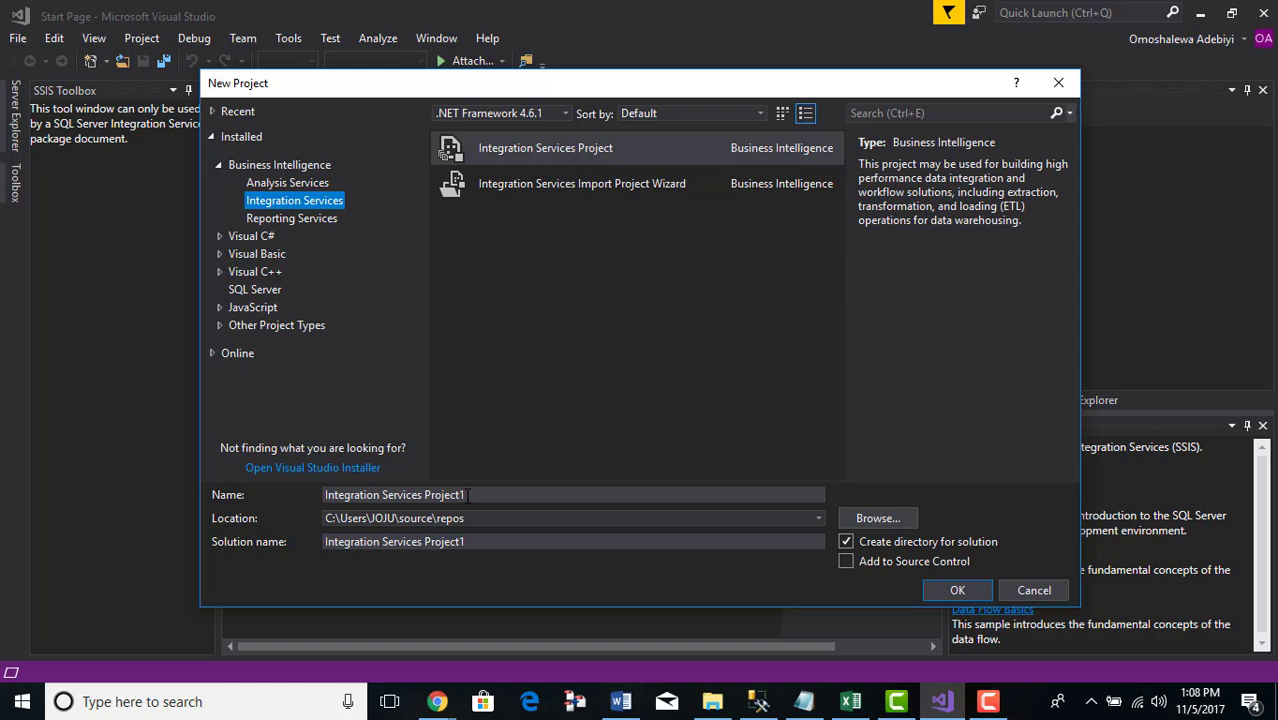
{"action": "left_click", "coordinate": [468, 495]}
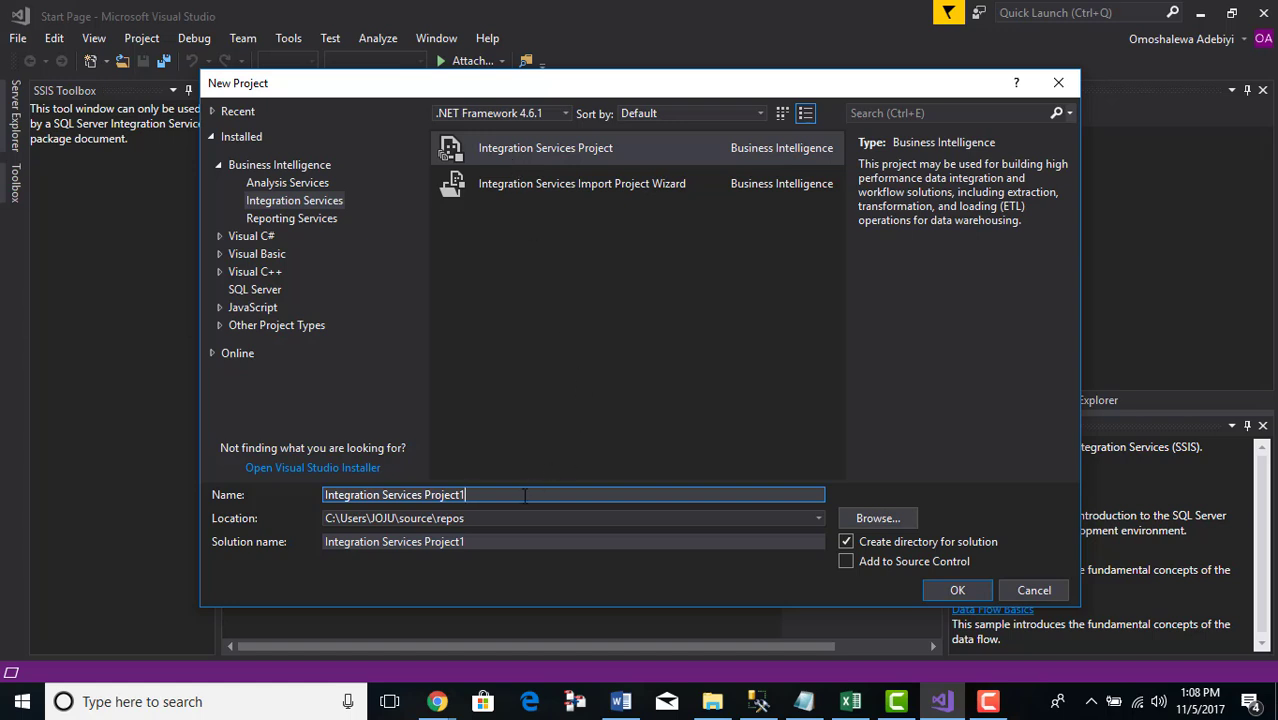
{"action": "key", "text": "BackSpace"}
{"action": "key", "text": "BackSpace"}
{"action": "key", "text": "BackSpace"}
{"action": "key", "text": "BackSpace"}
{"action": "key", "text": "BackSpace"}
{"action": "key", "text": "BackSpace"}
{"action": "key", "text": "BackSpace"}
{"action": "key", "text": "BackSpace"}
{"action": "key", "text": "BackSpace"}
{"action": "key", "text": "BackSpace"}
{"action": "key", "text": "BackSpace"}
{"action": "key", "text": "BackSpace"}
{"action": "key", "text": "BackSpace"}
{"action": "key", "text": "BackSpace"}
{"action": "key", "text": "BackSpace"}
{"action": "key", "text": "BackSpace"}
{"action": "key", "text": "BackSpace"}
{"action": "key", "text": "BackSpace"}
{"action": "key", "text": "BackSpace"}
{"action": "key", "text": "BackSpace"}
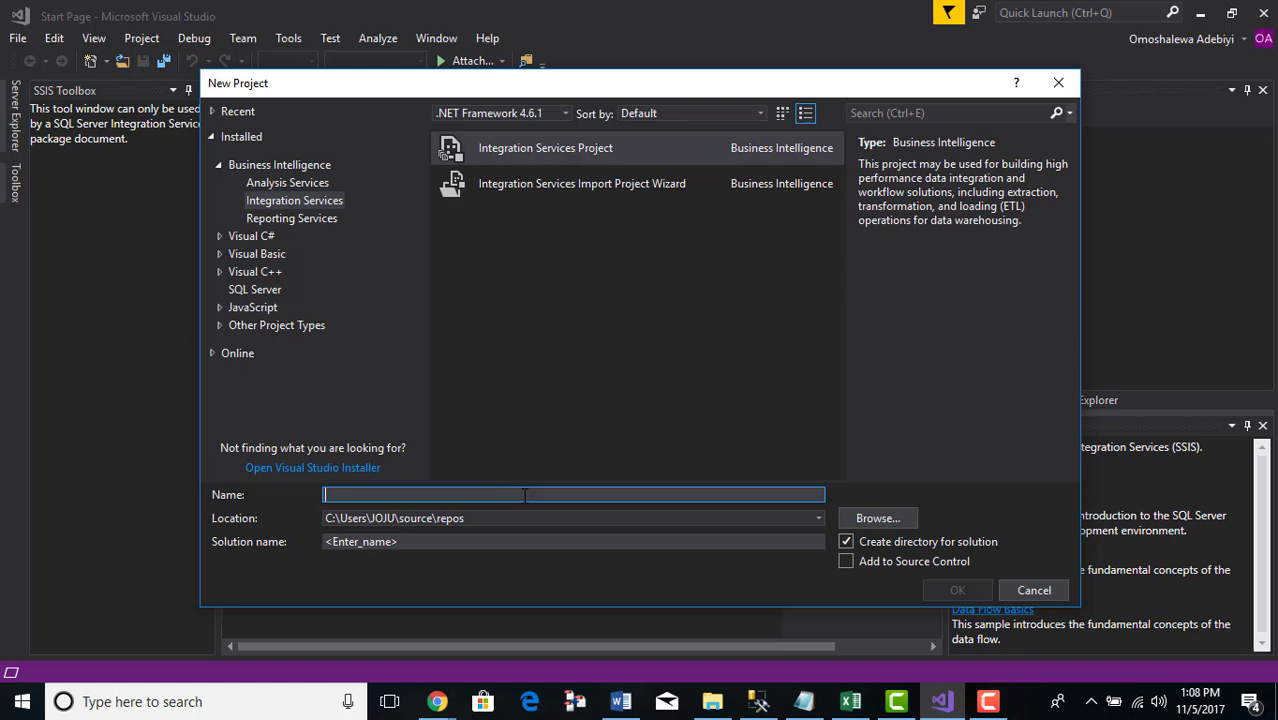
{"action": "type", "text": "SSIS"}
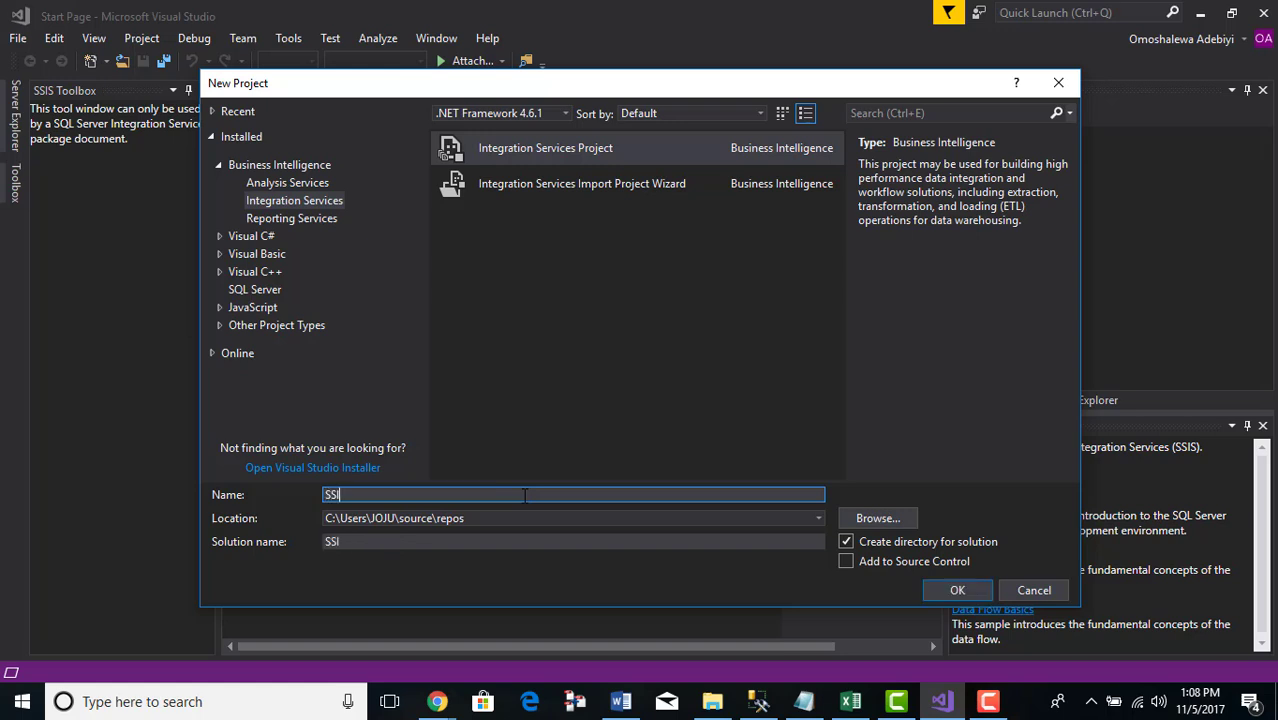
{"action": "type", "text": " DEMO"}
{"action": "left_click", "coordinate": [964, 595]}
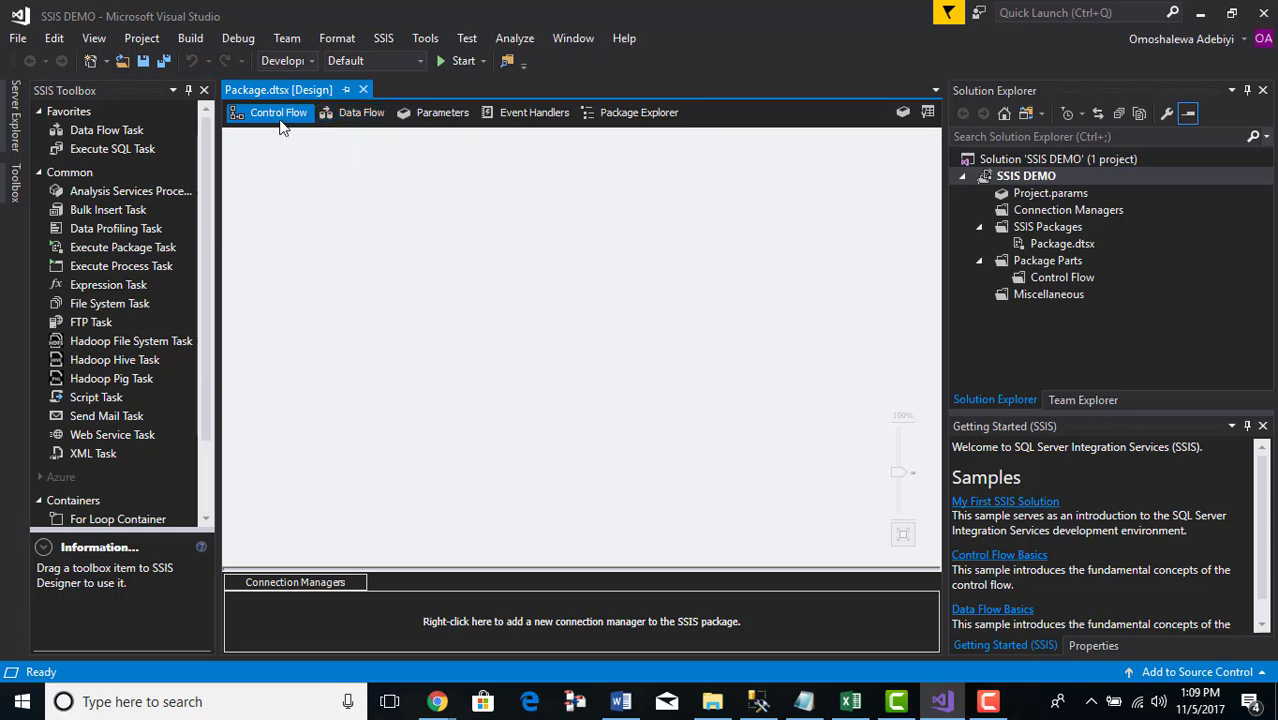
Step: Add a Data Flow Task to the upper middle of the package's Control Flow canvas
{"action": "left_click", "coordinate": [97, 138]}
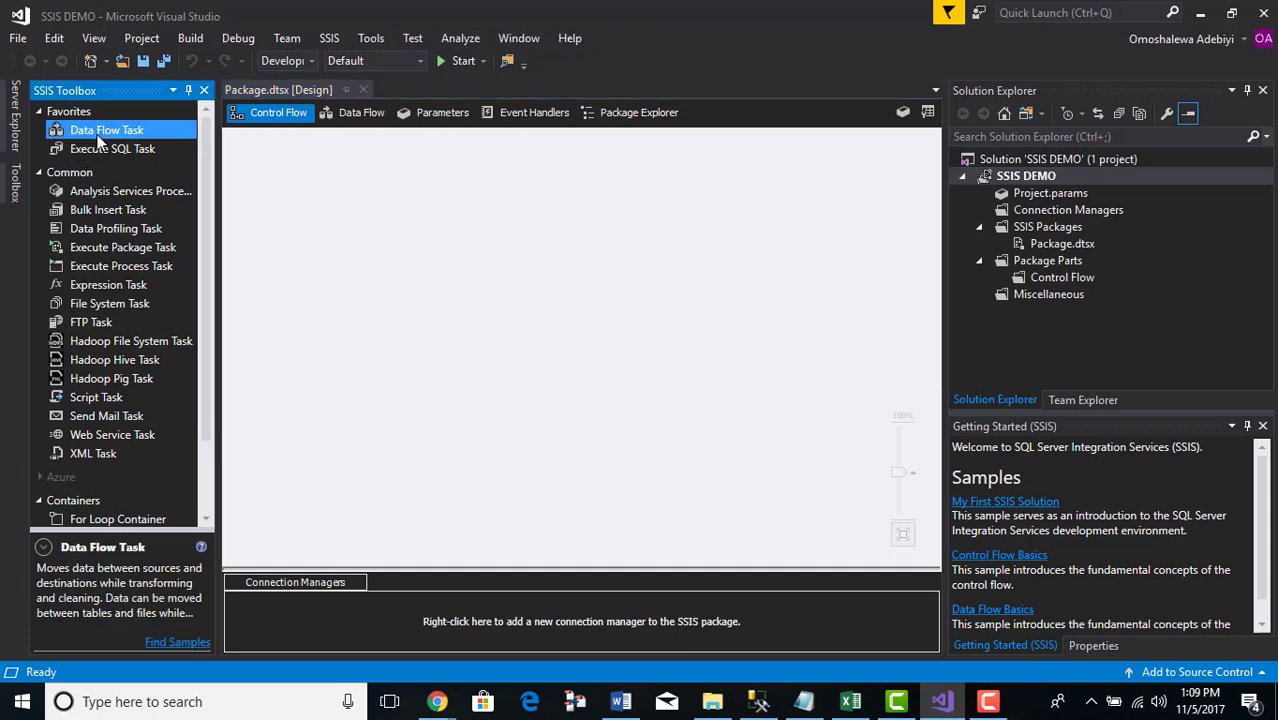
{"action": "left_click_drag", "start_coordinate": [97, 140], "coordinate": [562, 240]}
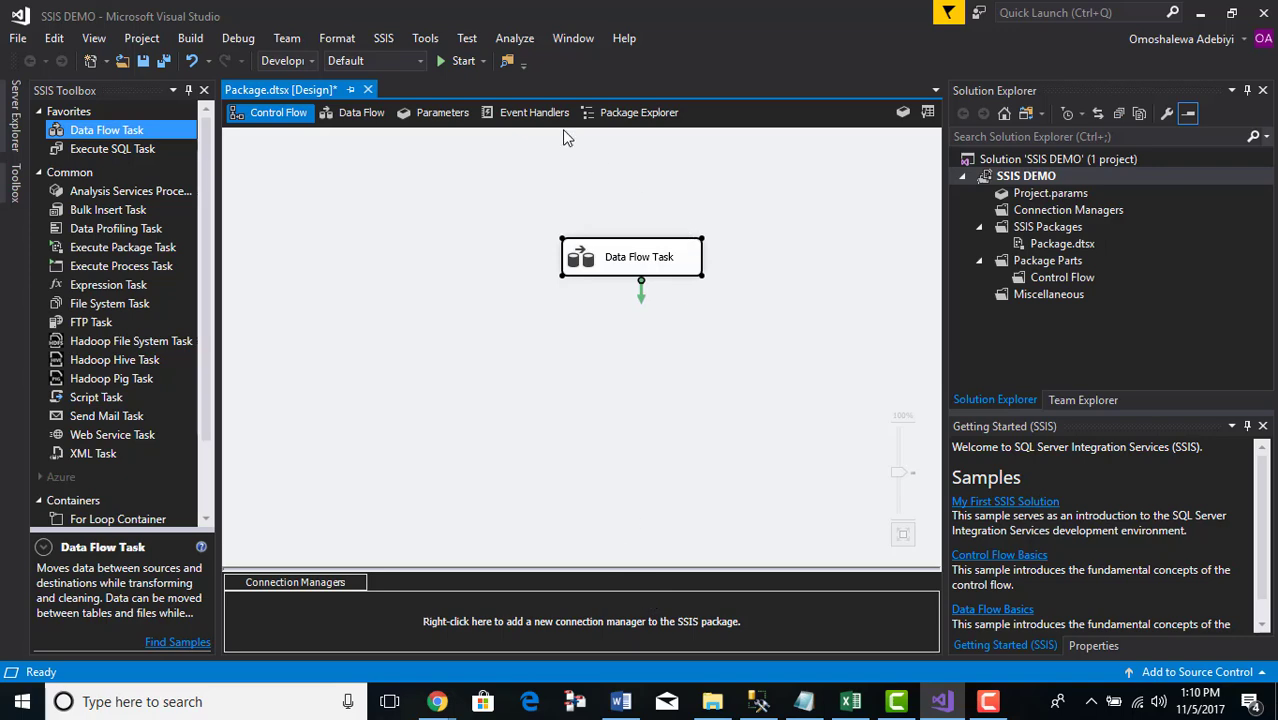
Step: Switch to SQL Server Management Studio
{"action": "mouse_move", "coordinate": [758, 701]}
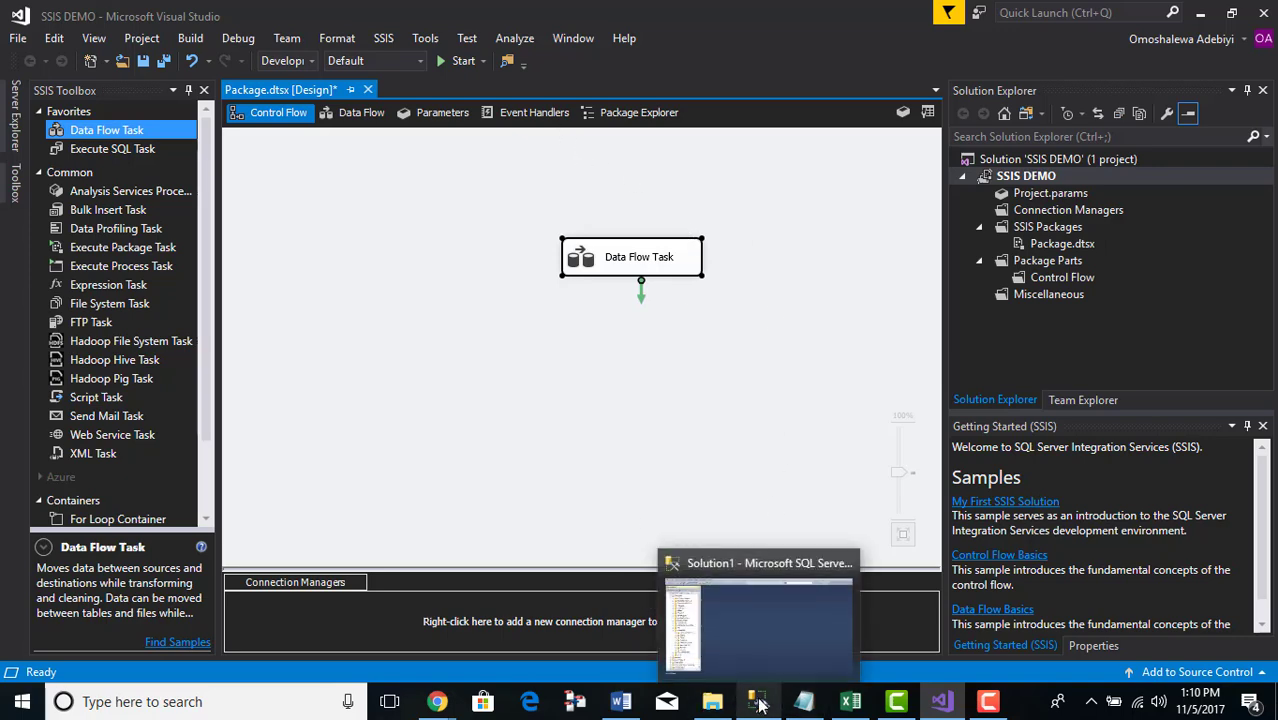
{"action": "mouse_move", "coordinate": [760, 641]}
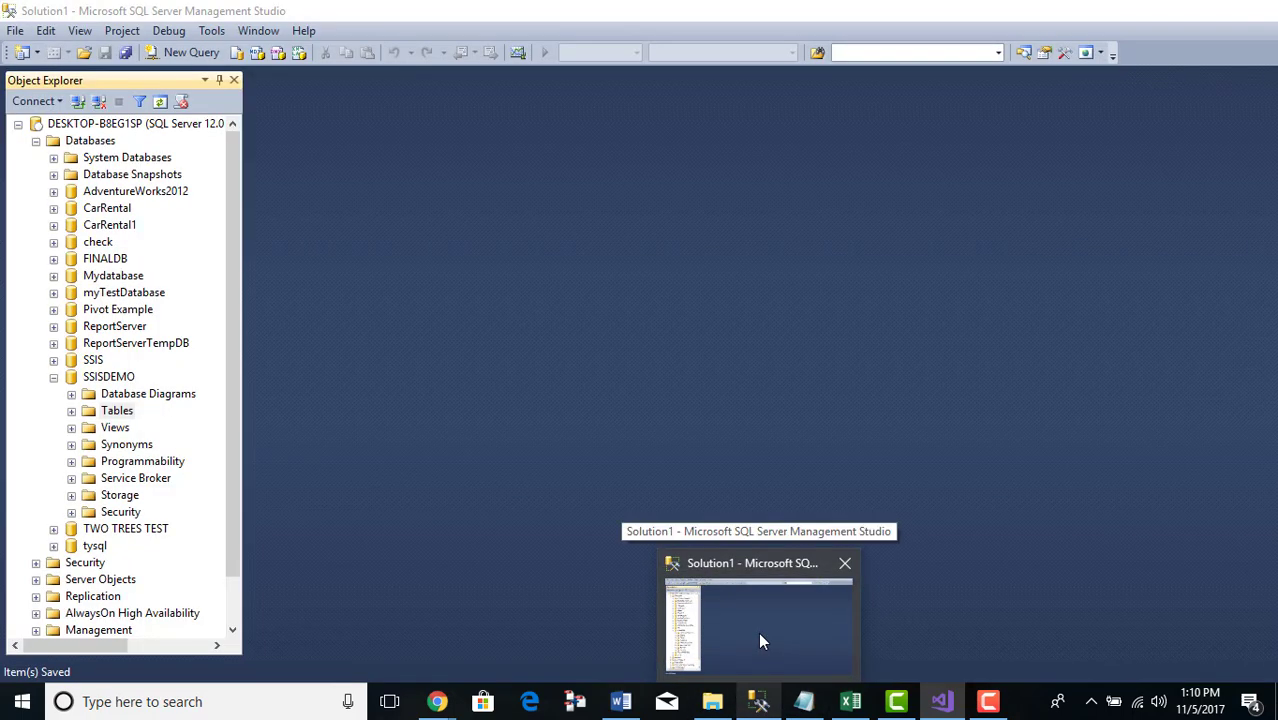
{"action": "left_click", "coordinate": [758, 641]}
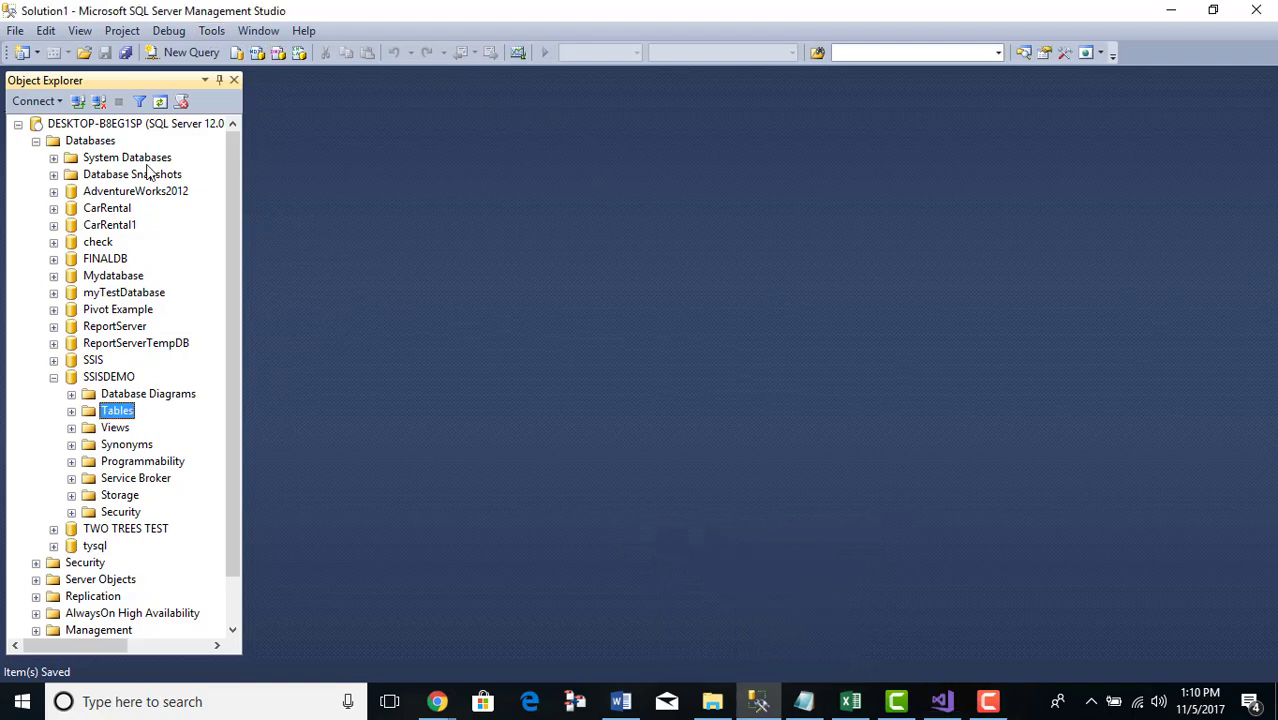
{"action": "left_click", "coordinate": [92, 142]}
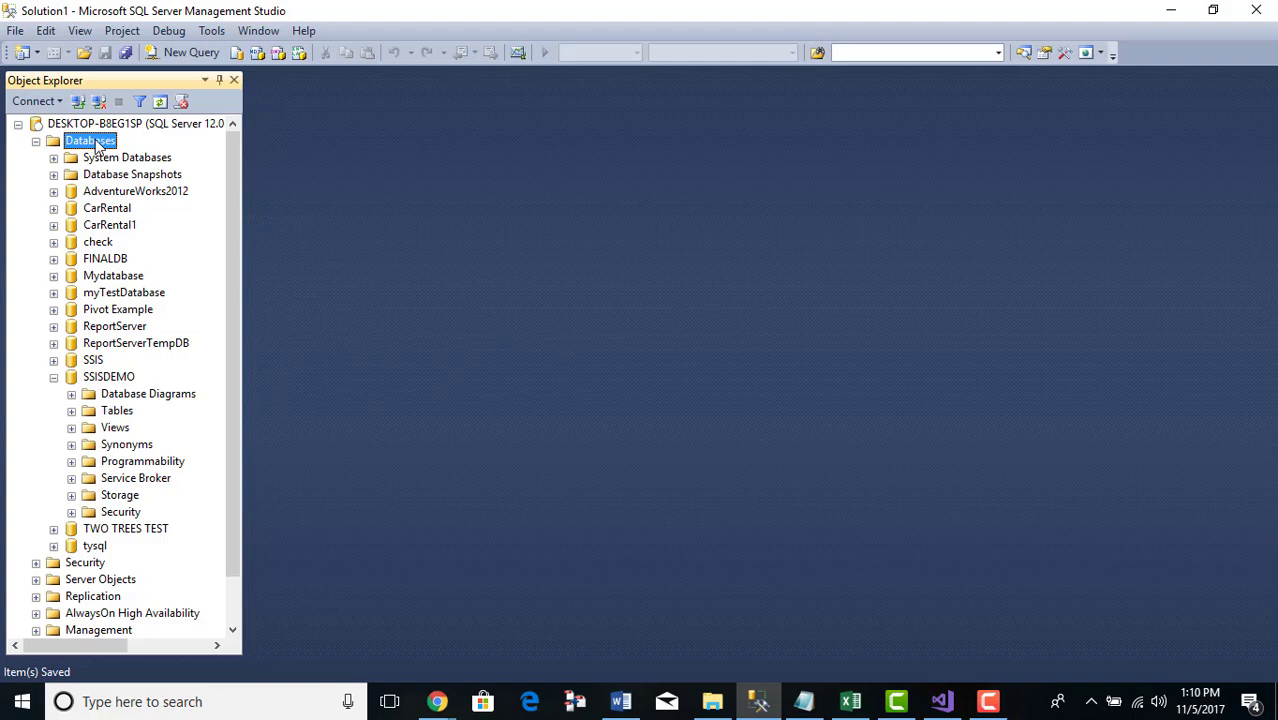
{"action": "right_click", "coordinate": [95, 139]}
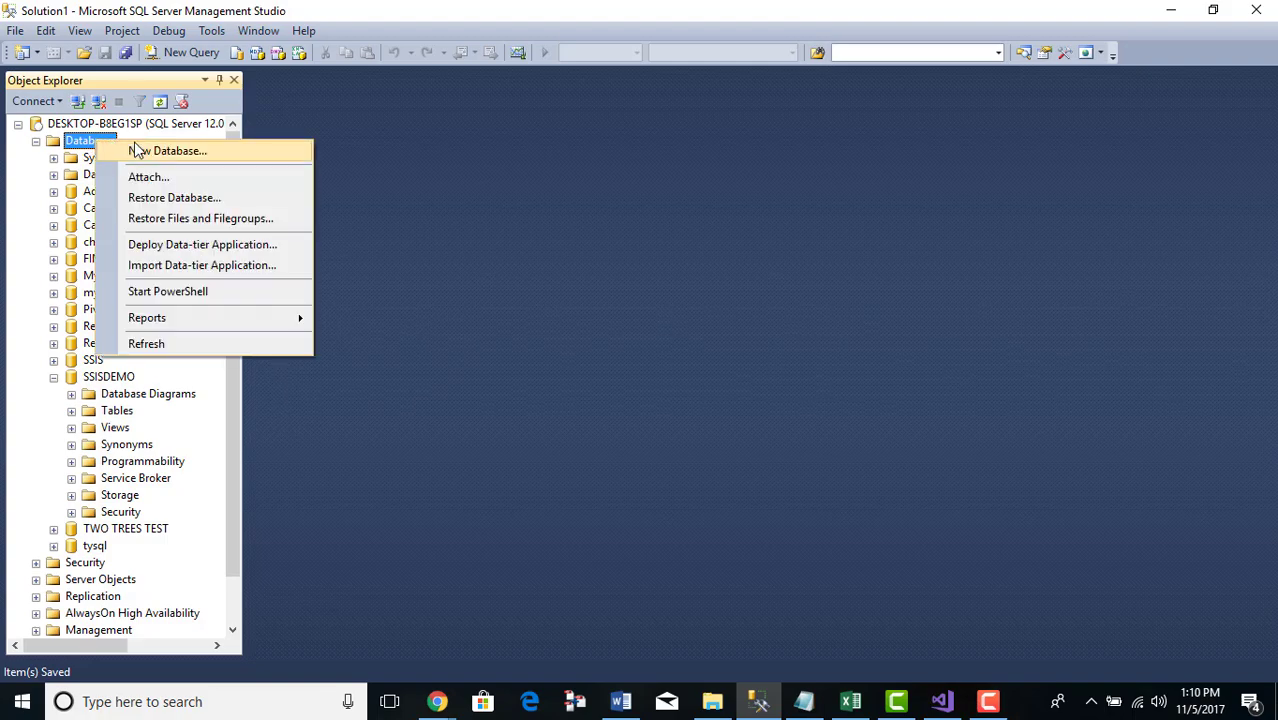
{"action": "left_click", "coordinate": [12, 174]}
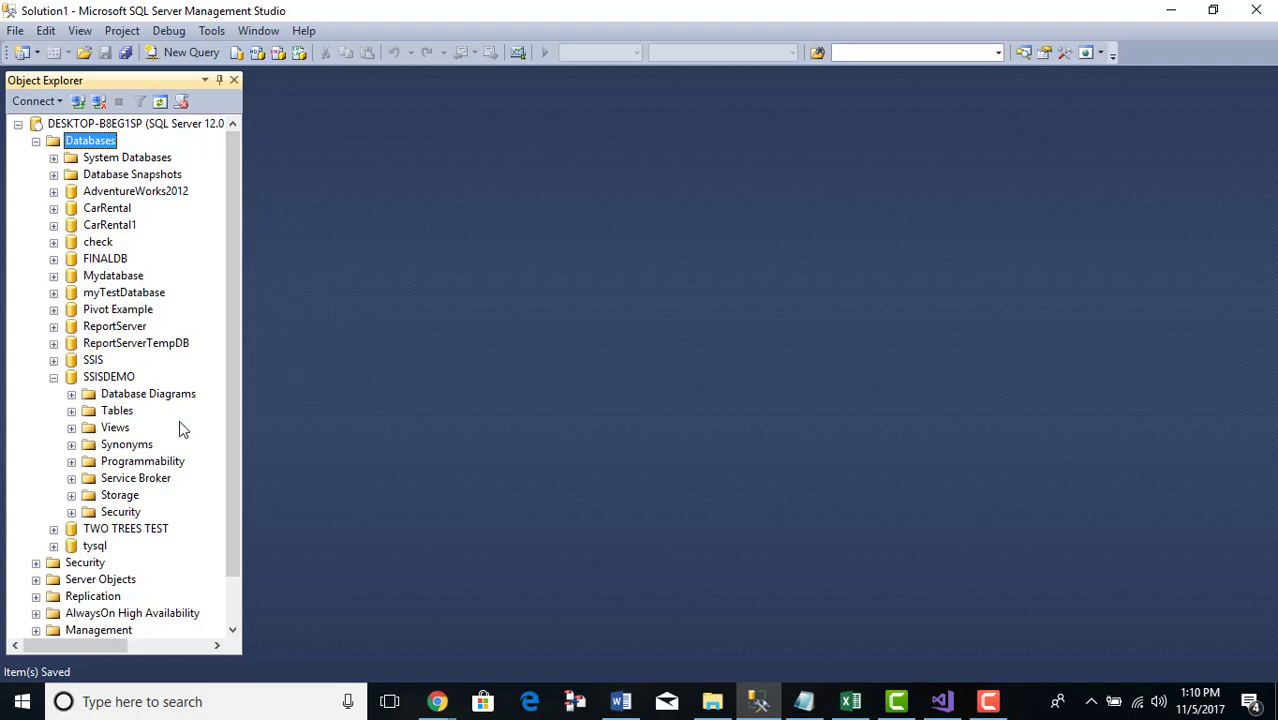
{"action": "left_click", "coordinate": [116, 417]}
{"action": "right_click", "coordinate": [118, 421]}
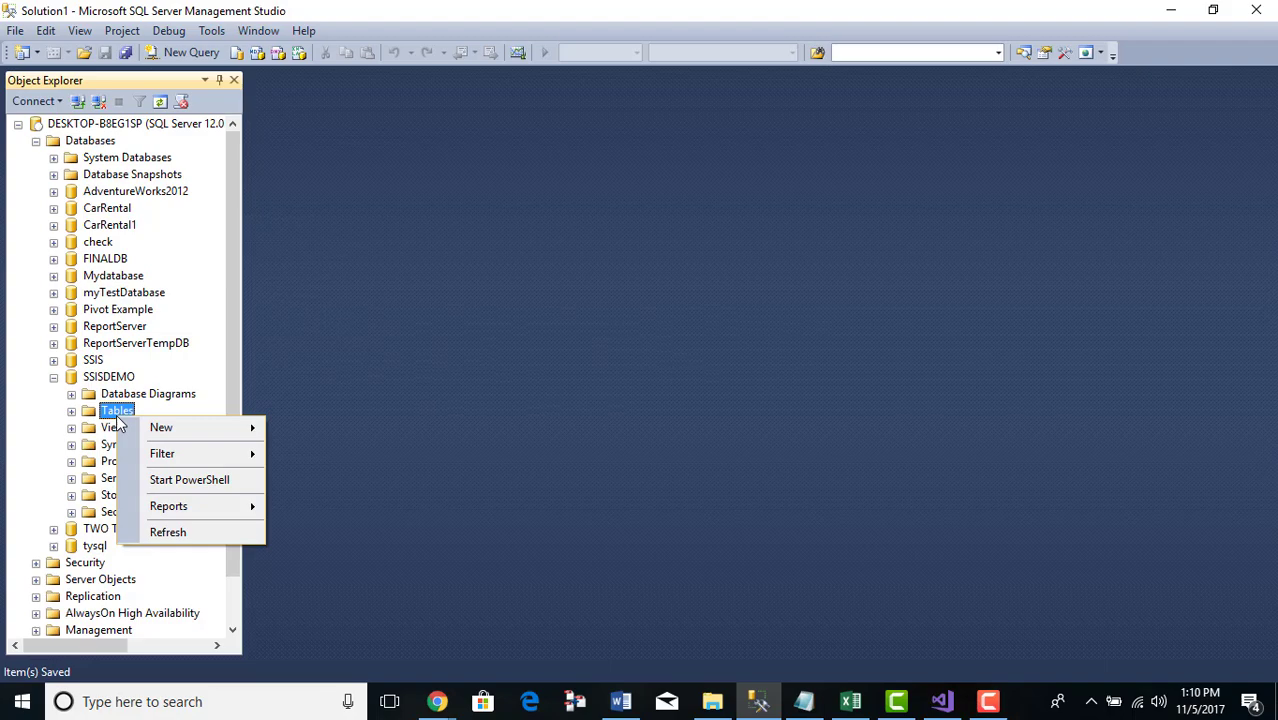
{"action": "mouse_move", "coordinate": [172, 437]}
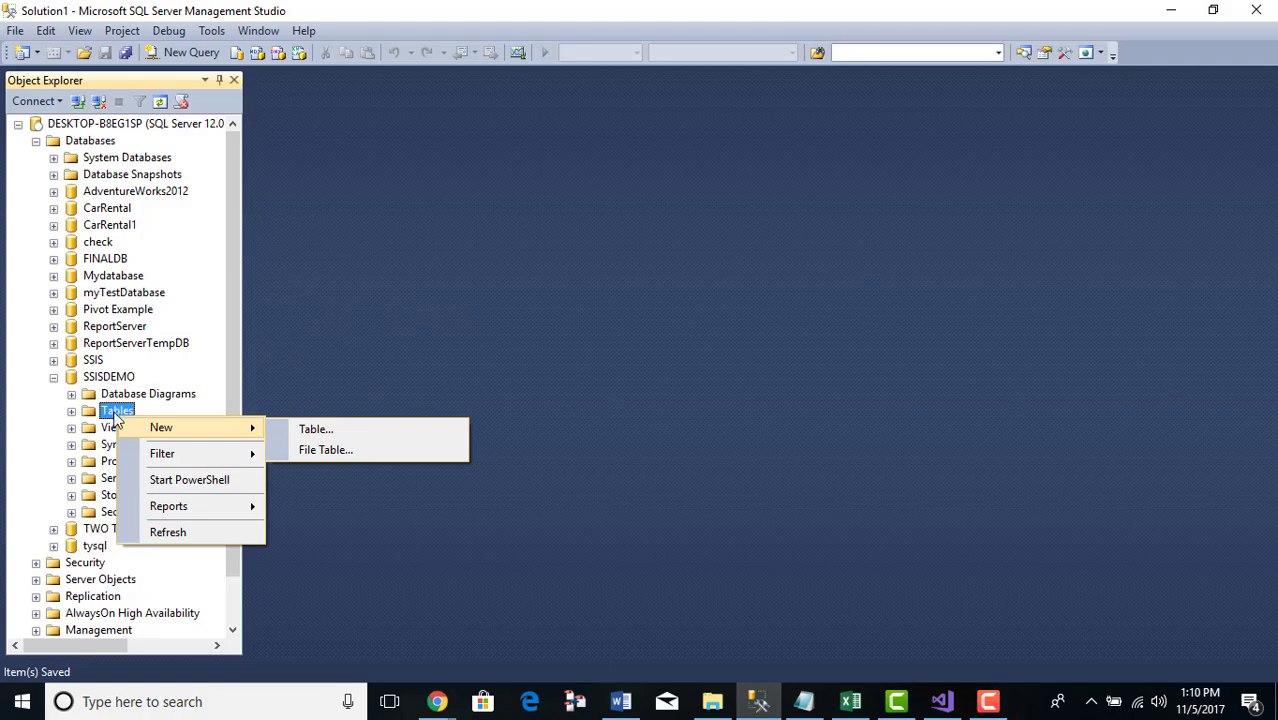
{"action": "left_click", "coordinate": [54, 377]}
{"action": "left_click", "coordinate": [54, 377]}
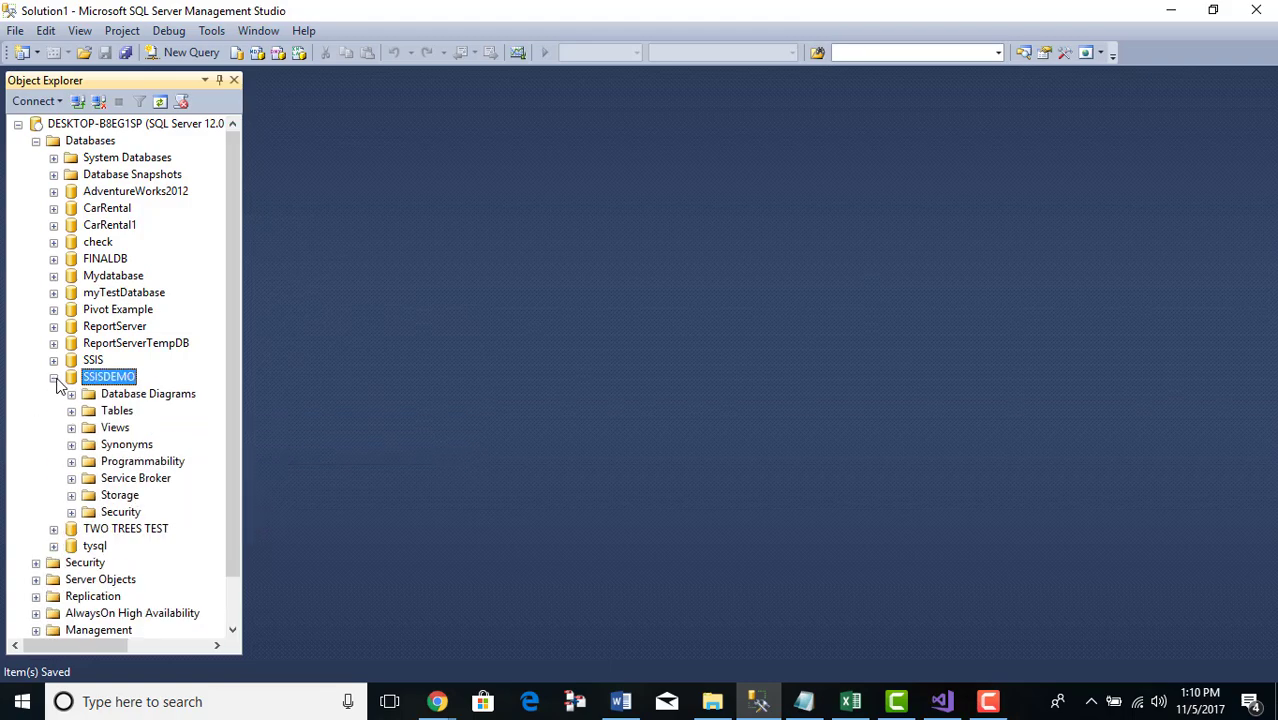
Step: Start designing a new table in the SSISDEMO database
{"action": "left_click", "coordinate": [110, 412]}
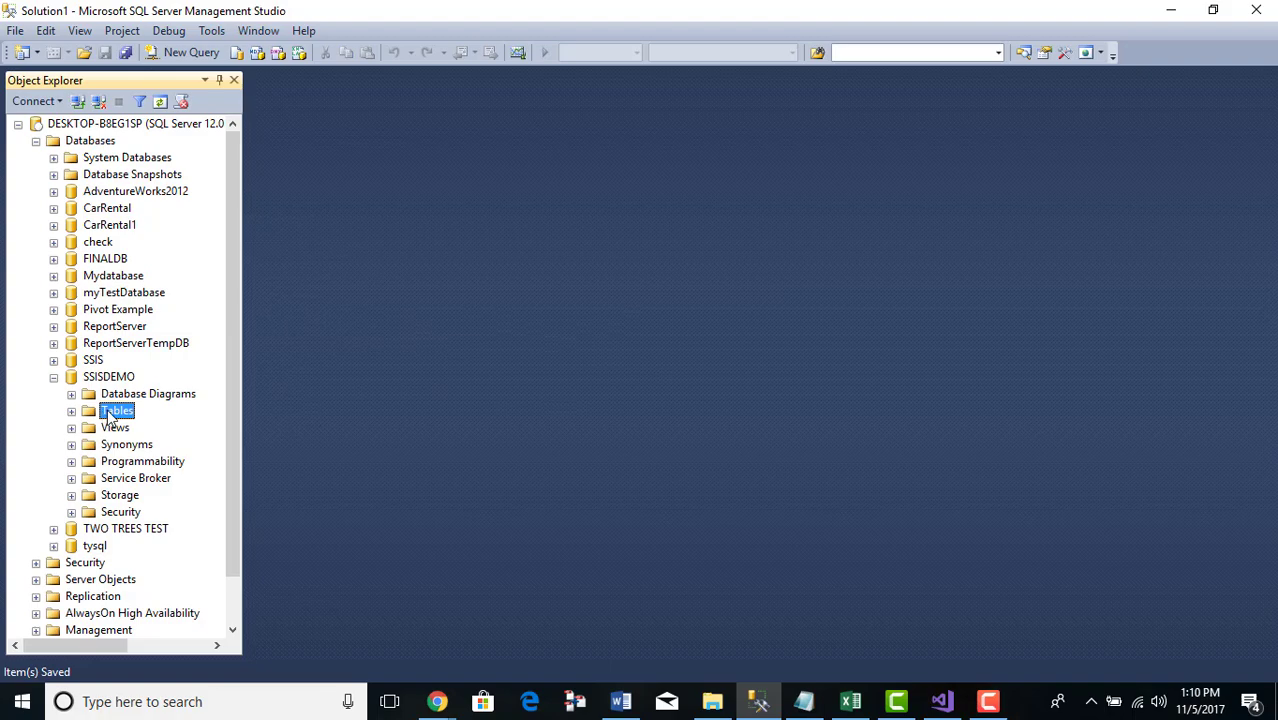
{"action": "right_click", "coordinate": [110, 418]}
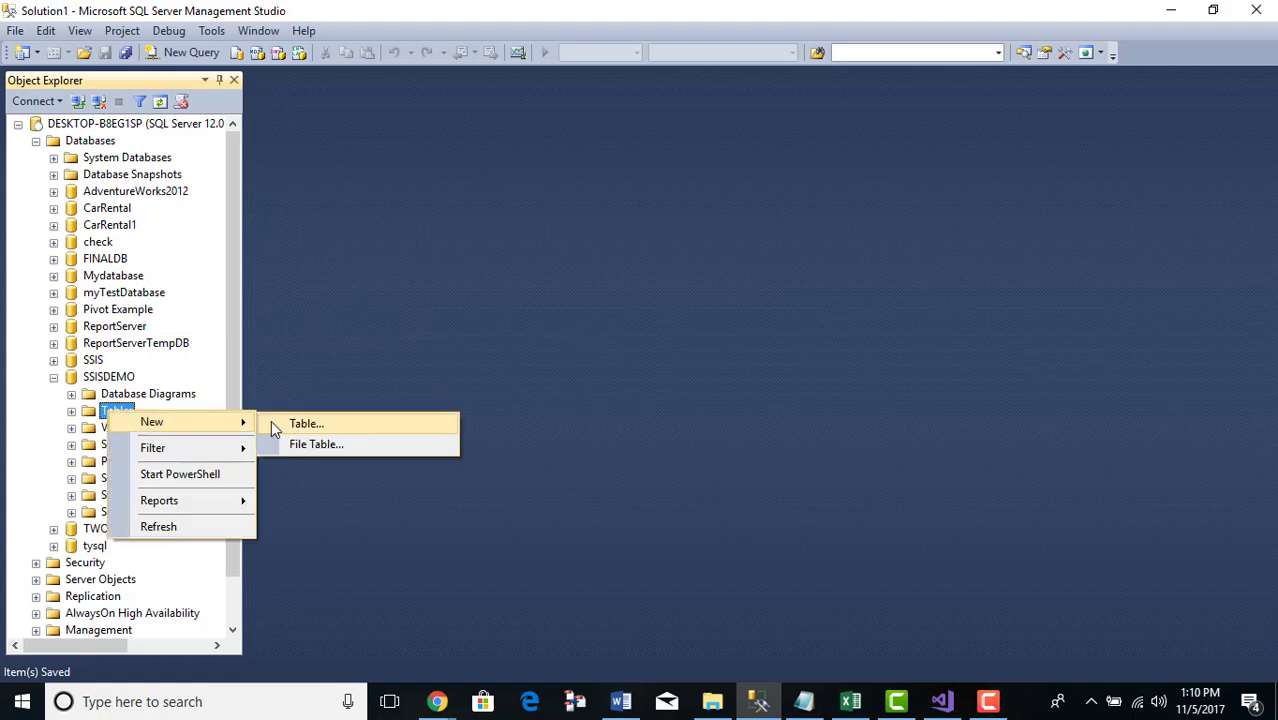
{"action": "left_click", "coordinate": [271, 421]}
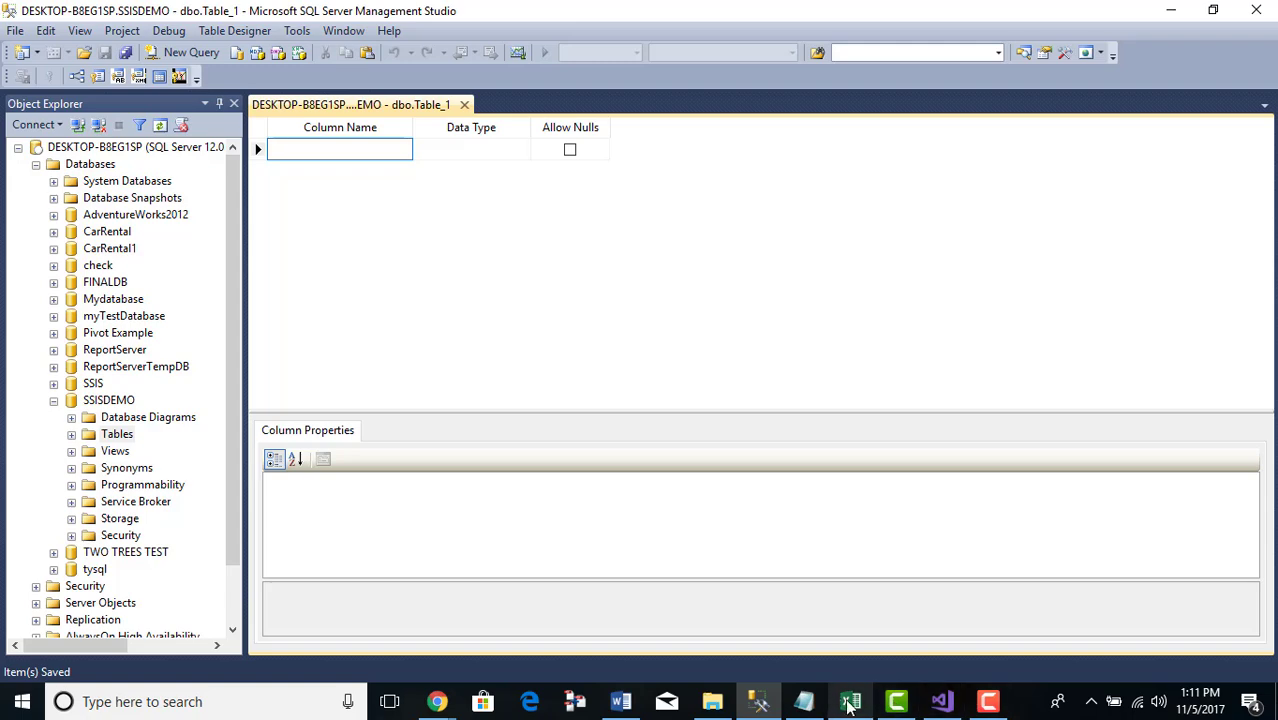
Step: Switch to Excel and check the column headers of SP Table (1).csv
{"action": "mouse_move", "coordinate": [849, 706]}
{"action": "left_click", "coordinate": [861, 637]}
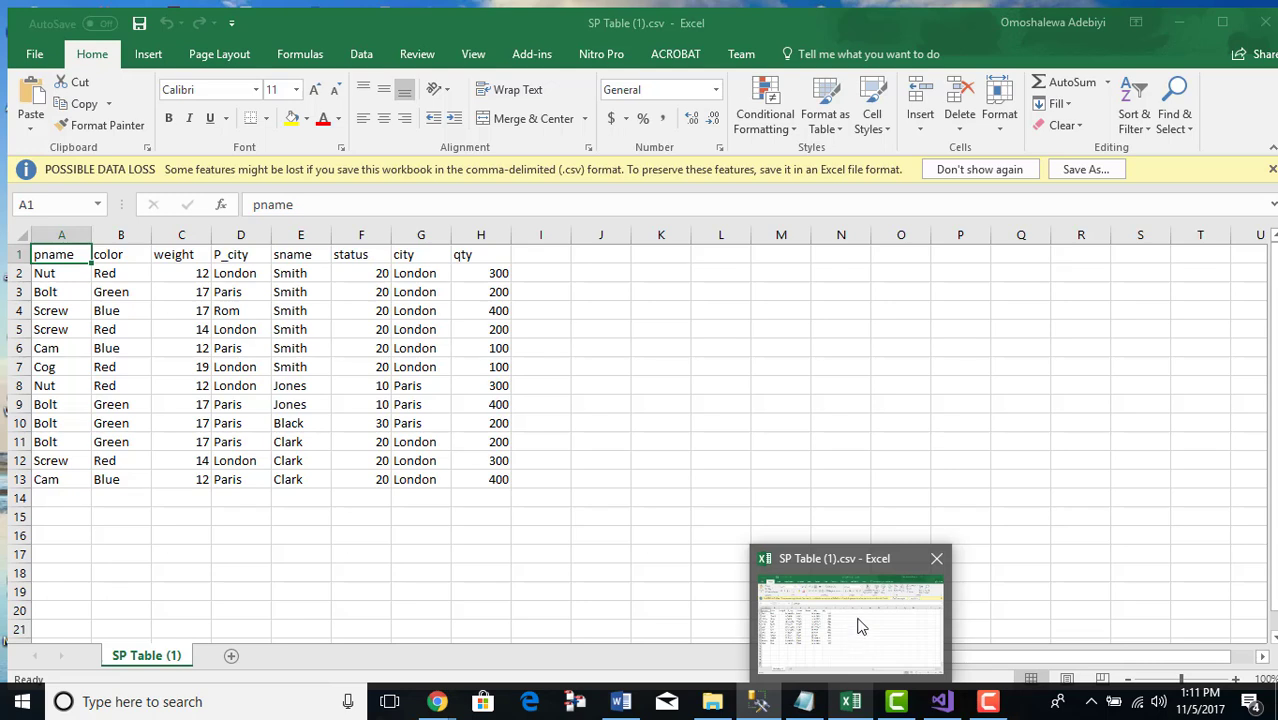
{"action": "left_click", "coordinate": [862, 627]}
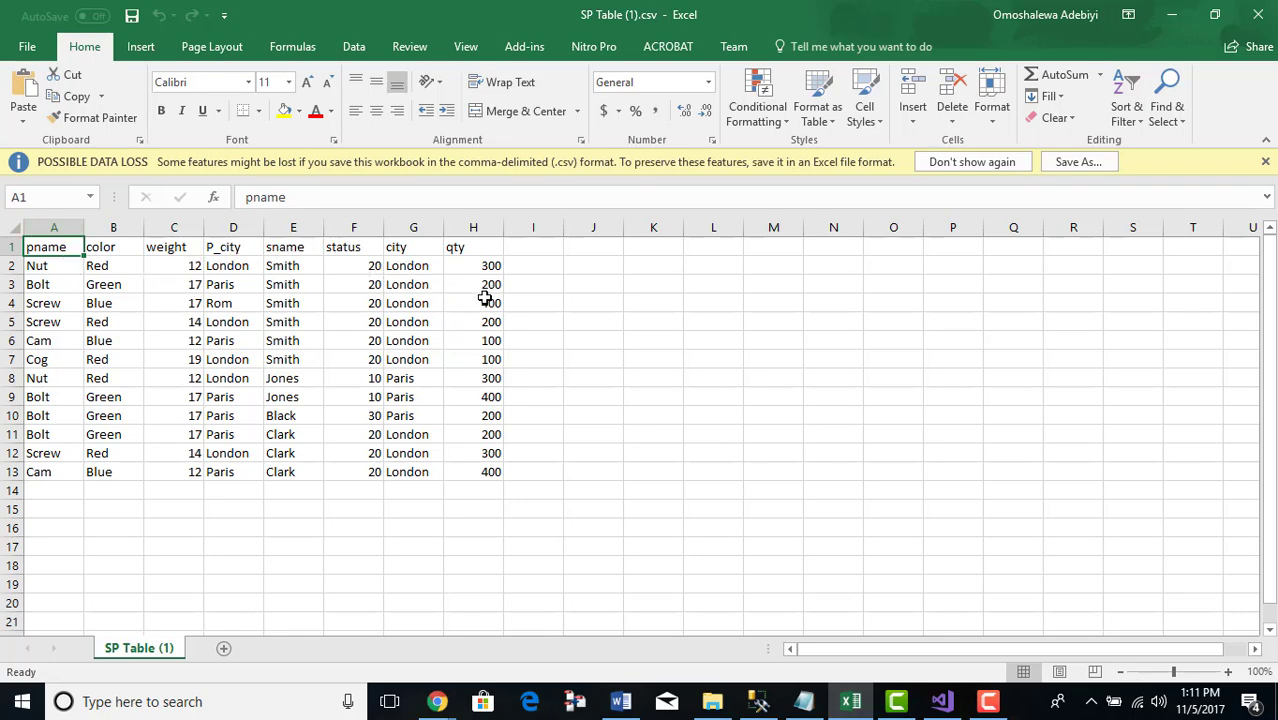
Step: Return to SQL Server Management Studio and add columns named Pname and Color to the new table
{"action": "mouse_move", "coordinate": [758, 701]}
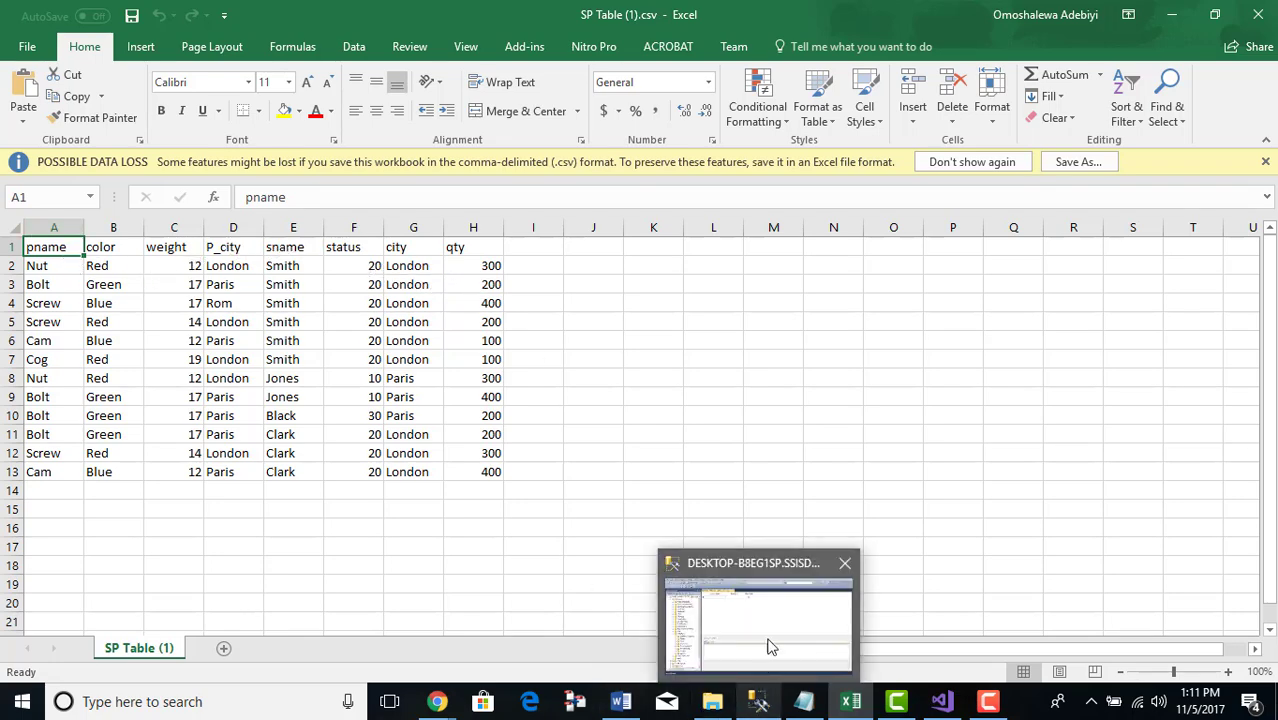
{"action": "left_click", "coordinate": [771, 624]}
{"action": "left_click", "coordinate": [339, 149]}
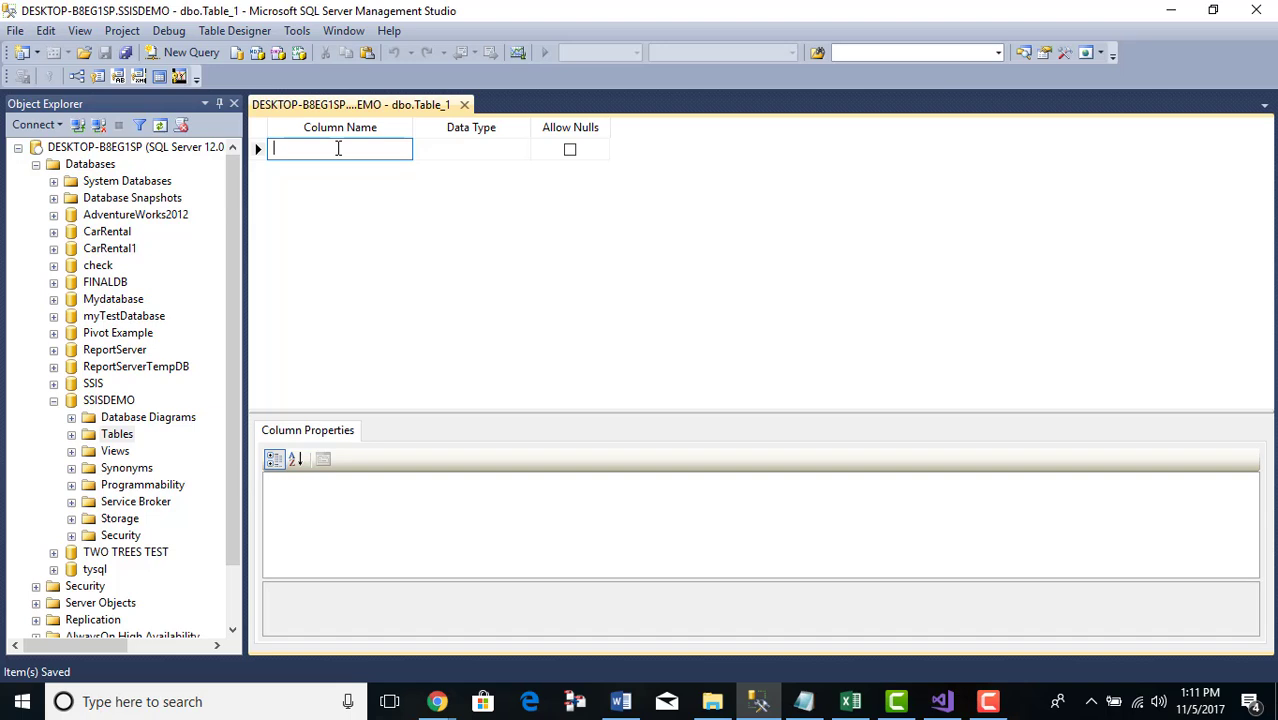
{"action": "type", "text": "Pna"}
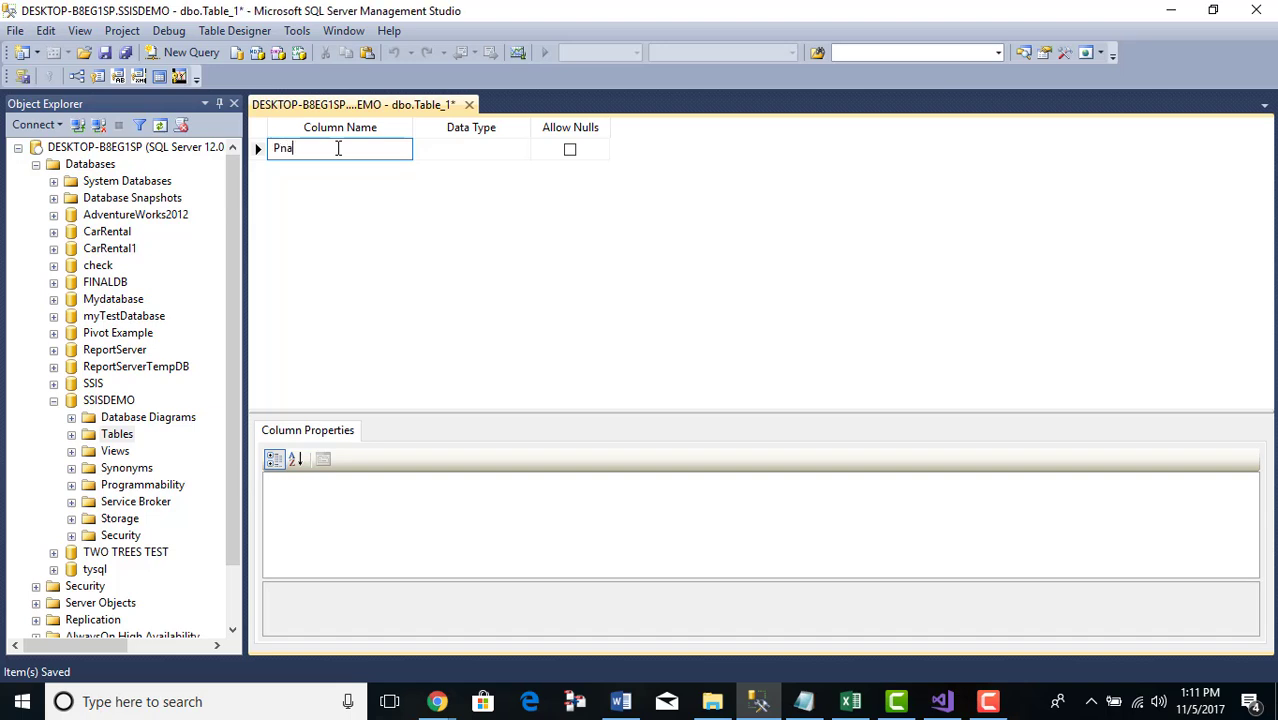
{"action": "type", "text": "me"}
{"action": "key", "text": "Return"}
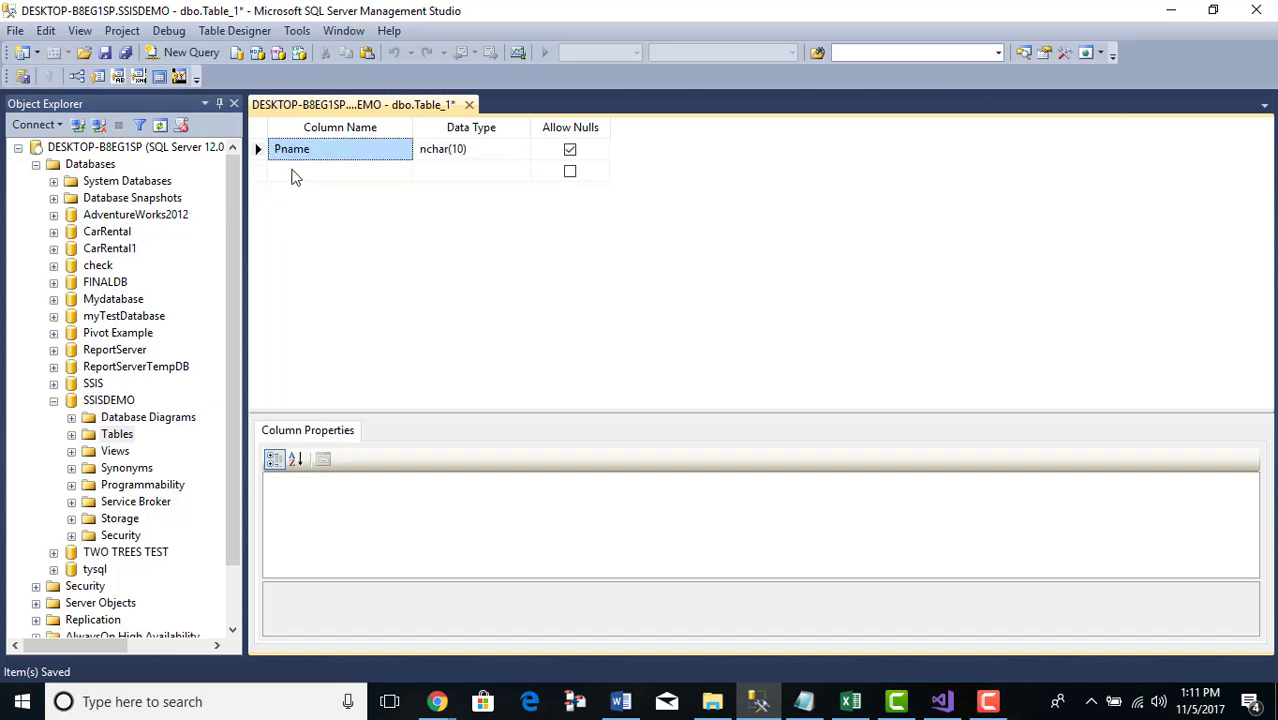
{"action": "left_click", "coordinate": [293, 171]}
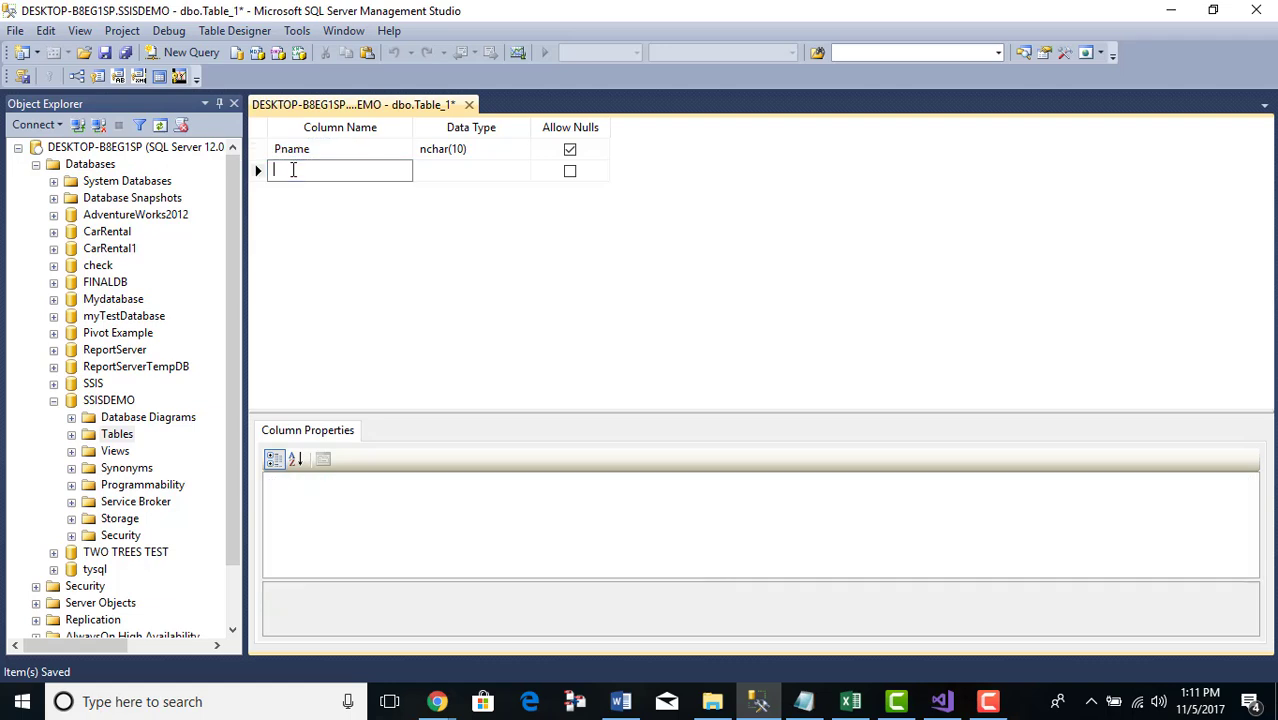
{"action": "type", "text": "Color"}
{"action": "key", "text": "Return"}
Step: Add columns named Weight and P_city below the Color column
{"action": "left_click", "coordinate": [318, 193]}
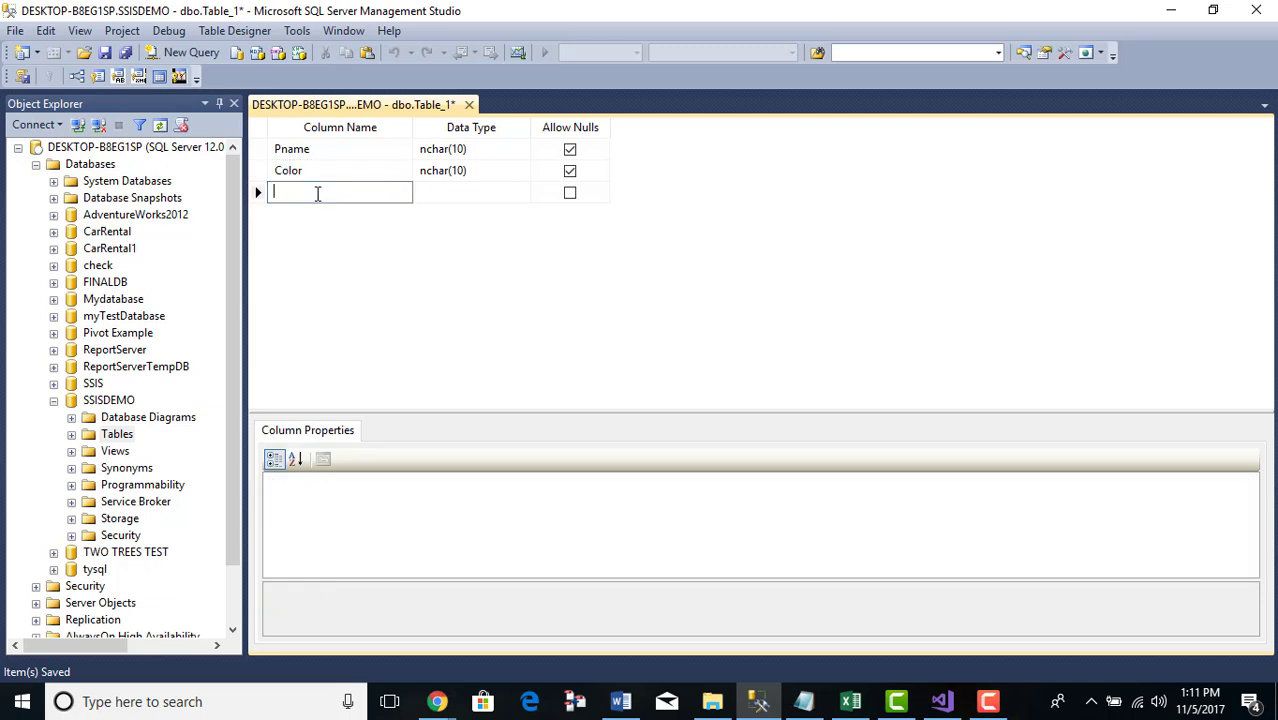
{"action": "type", "text": "Weight"}
{"action": "key", "text": "Return"}
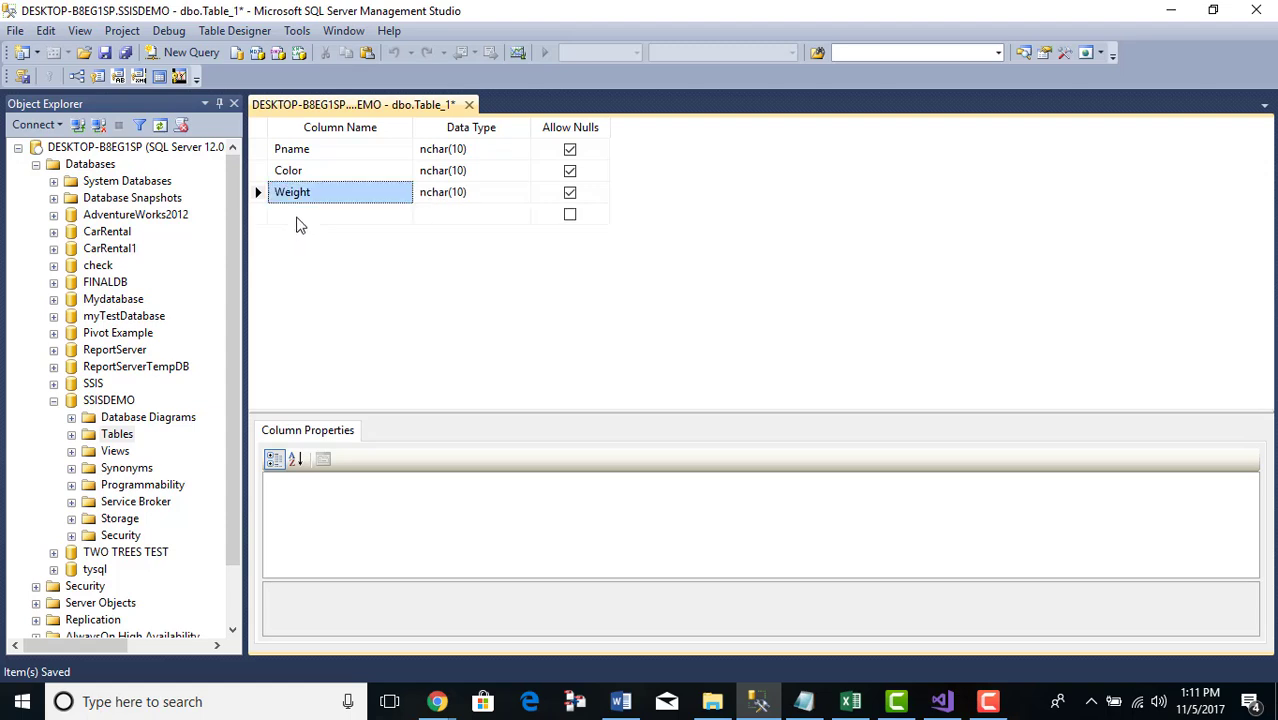
{"action": "left_click", "coordinate": [297, 215]}
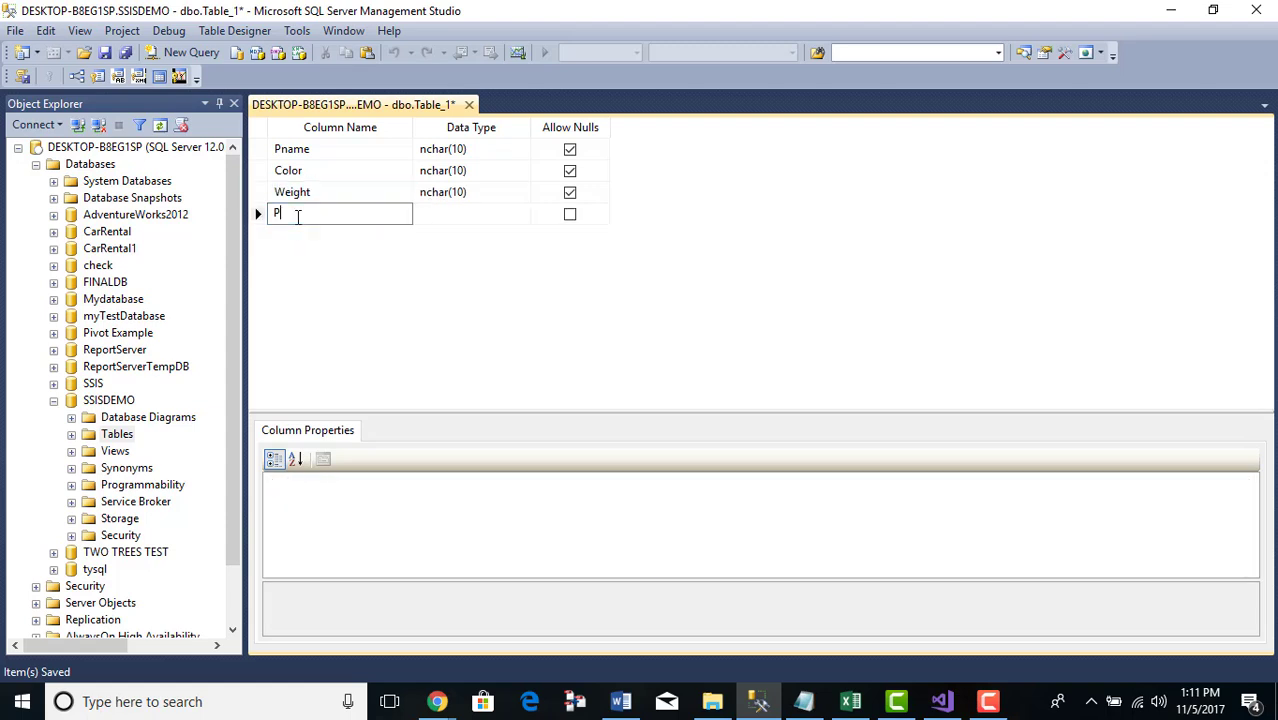
{"action": "type", "text": "P_city"}
{"action": "key", "text": "Return"}
Step: Add columns named Sname and Status below the P_city column
{"action": "left_click", "coordinate": [293, 238]}
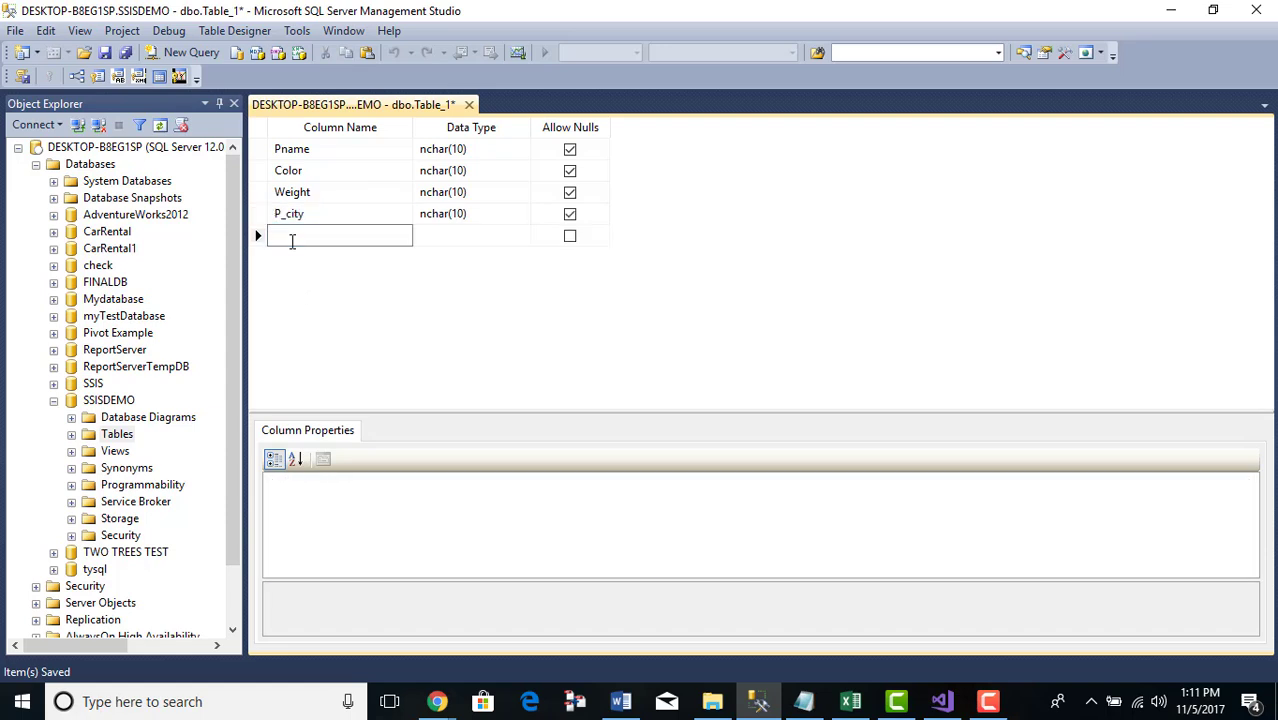
{"action": "type", "text": "Sname"}
{"action": "left_click", "coordinate": [283, 260]}
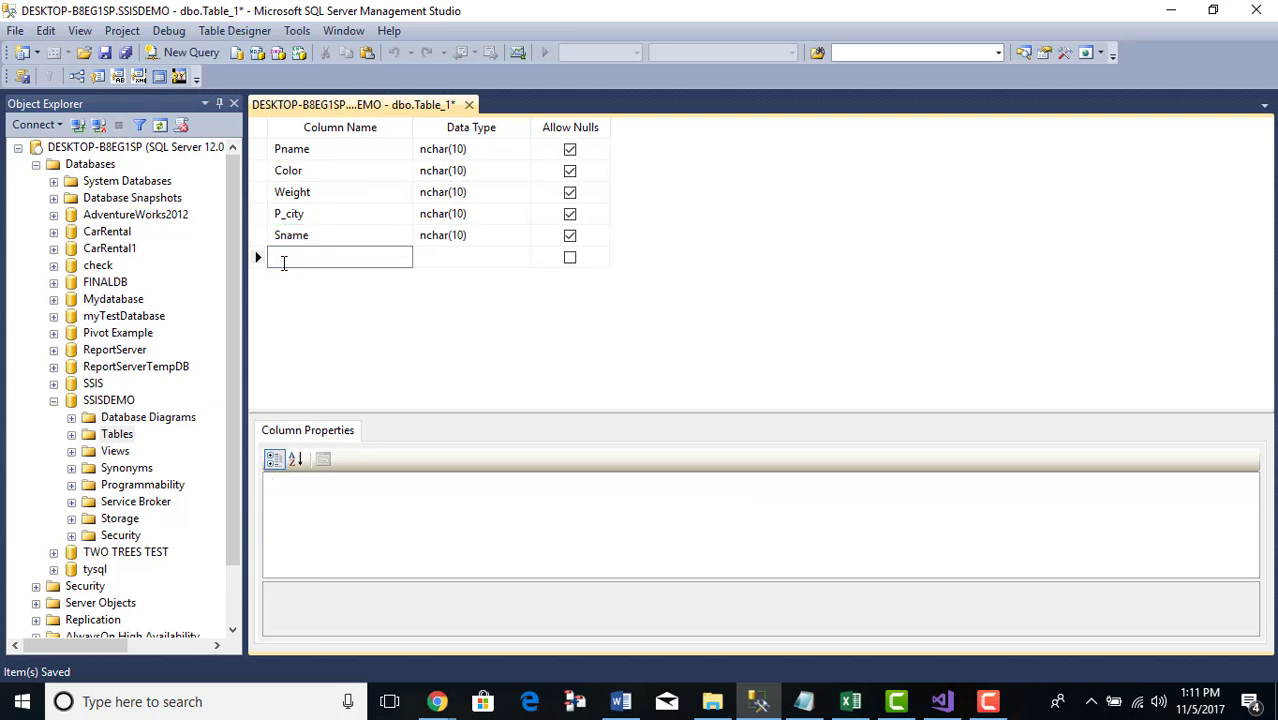
{"action": "type", "text": "Status"}
{"action": "left_click", "coordinate": [288, 280]}
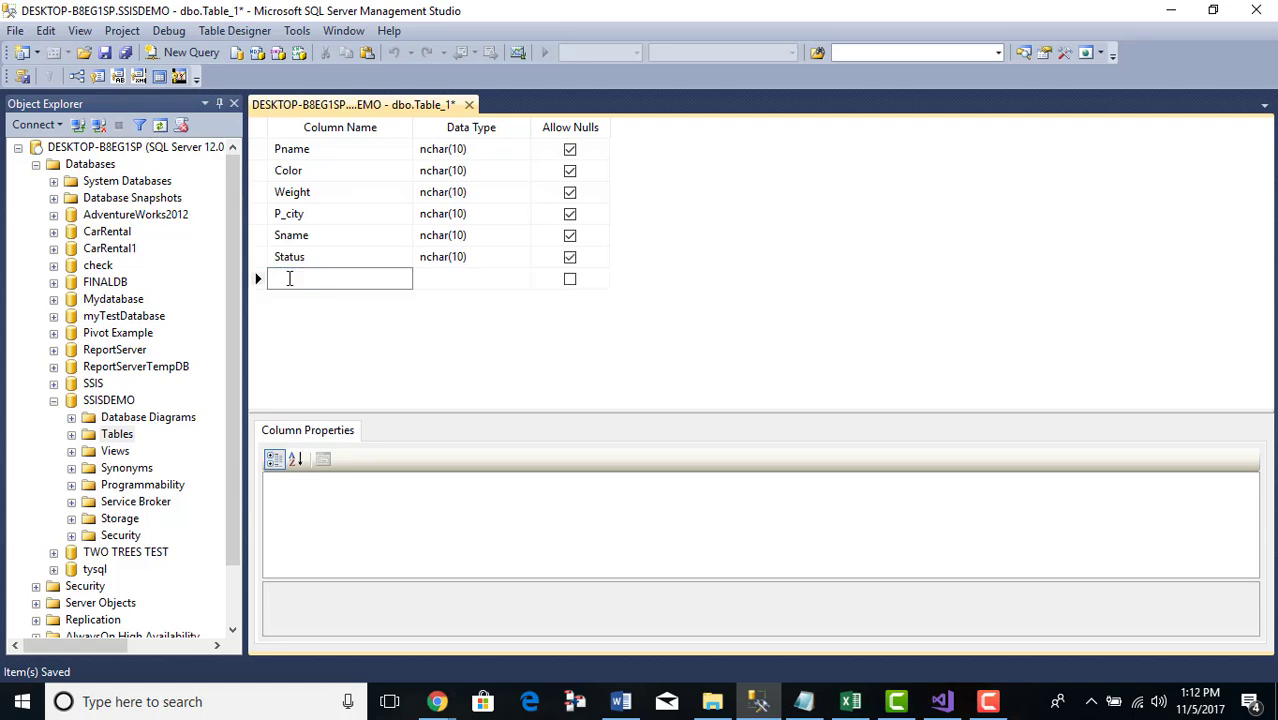
Step: Add columns named City and Qty below the Status column
{"action": "type", "text": "City"}
{"action": "key", "text": "Return"}
{"action": "left_click", "coordinate": [300, 299]}
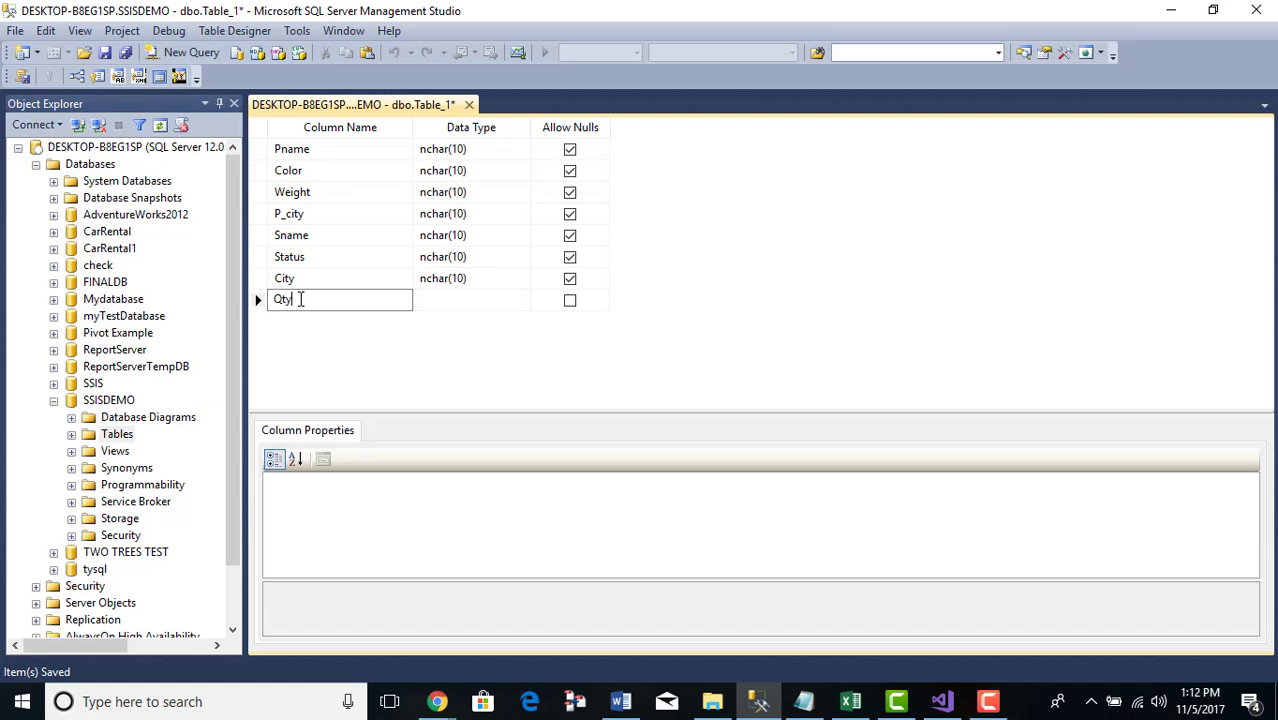
{"action": "type", "text": "Qty"}
Step: Set the data type of the Pname column to varchar(50)
{"action": "left_click", "coordinate": [517, 147]}
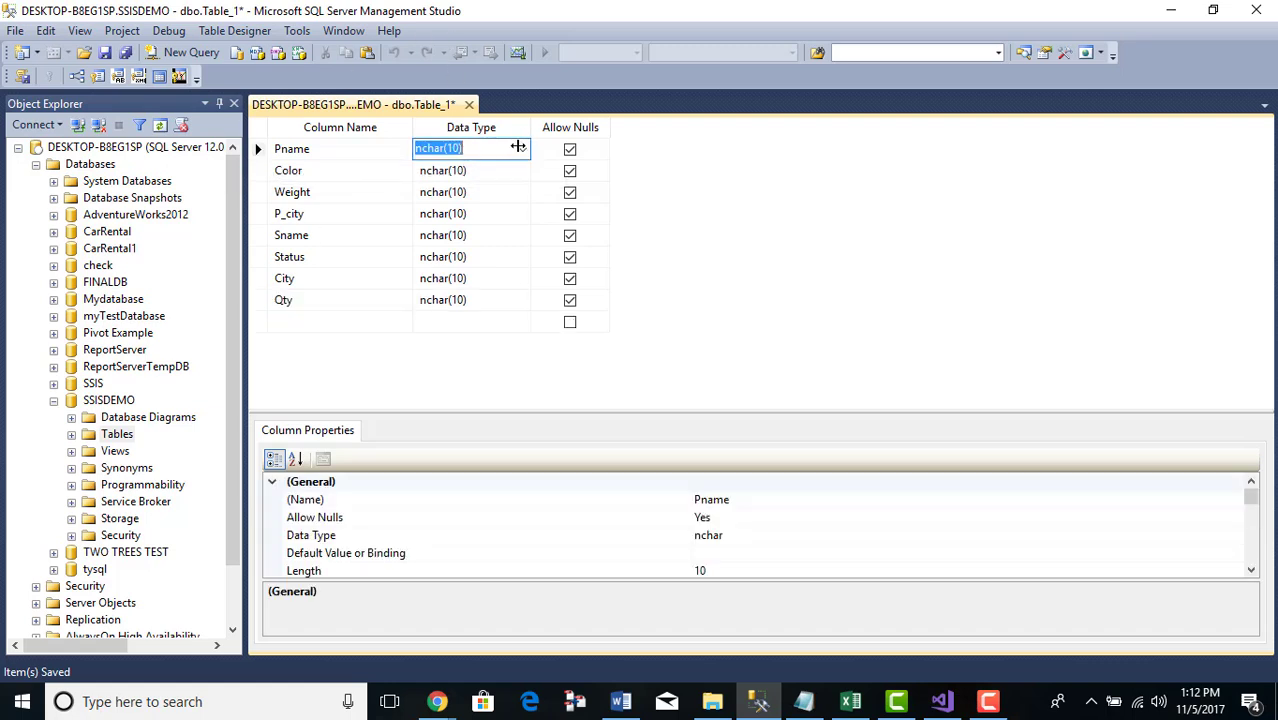
{"action": "left_click", "coordinate": [521, 148]}
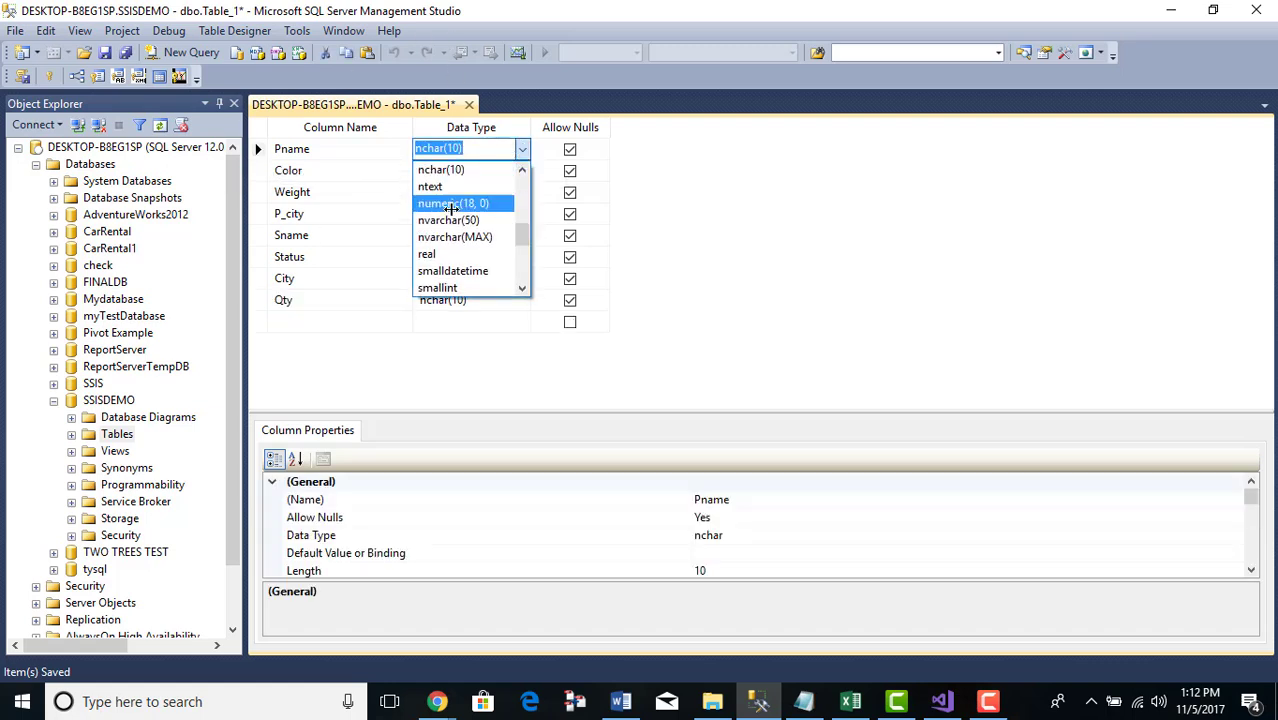
{"action": "left_click", "coordinate": [445, 222]}
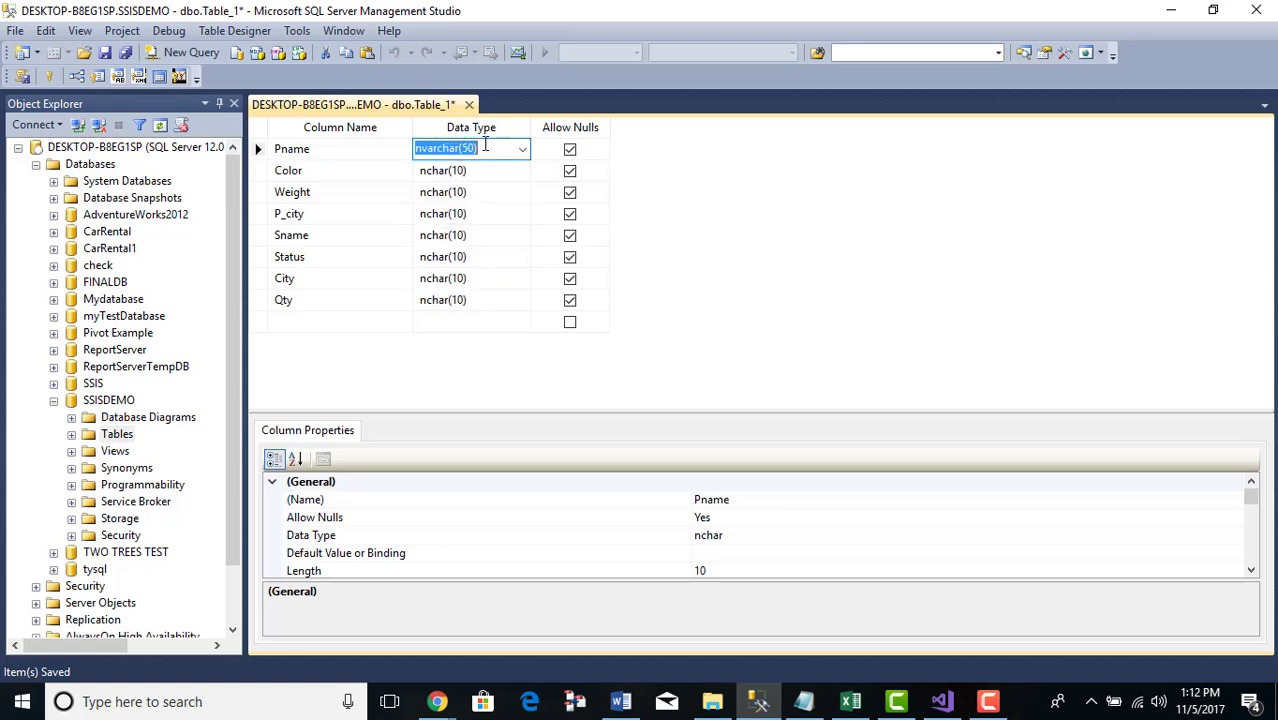
{"action": "left_click", "coordinate": [521, 149]}
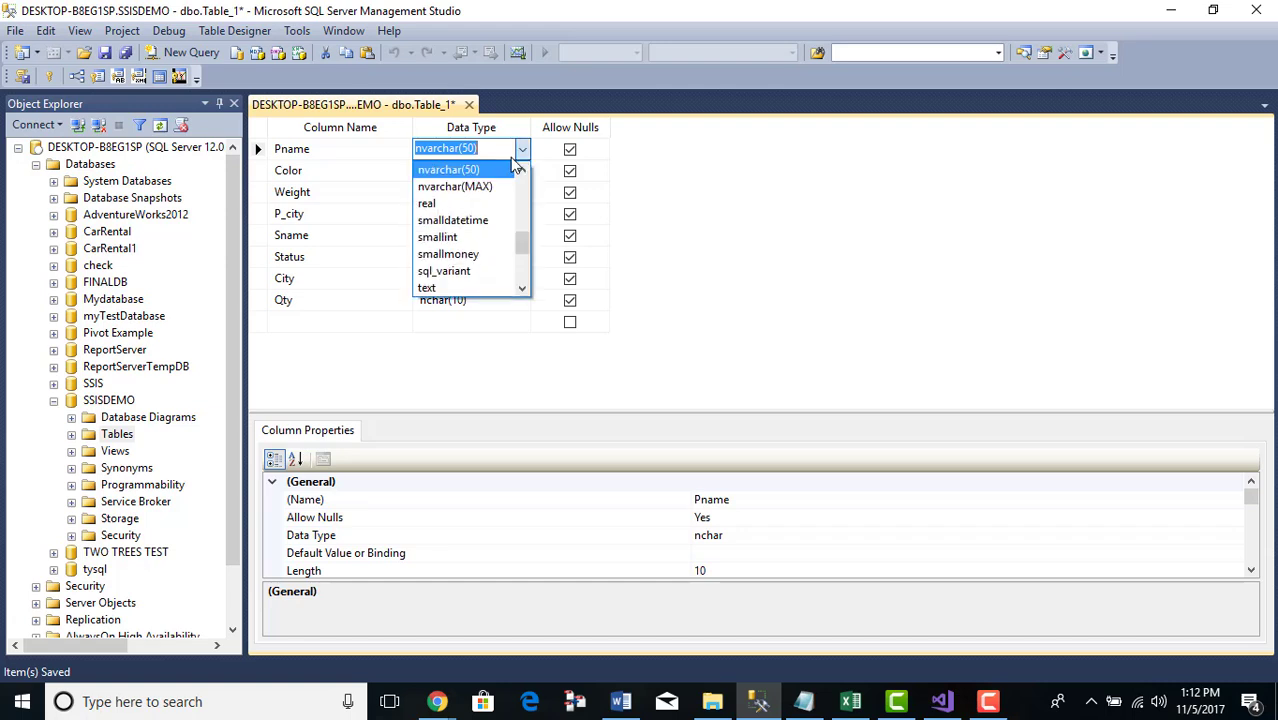
{"action": "scroll", "coordinate": [455, 220], "scroll_direction": "down", "scroll_amount": 1}
{"action": "scroll", "coordinate": [455, 220], "scroll_direction": "down", "scroll_amount": 3}
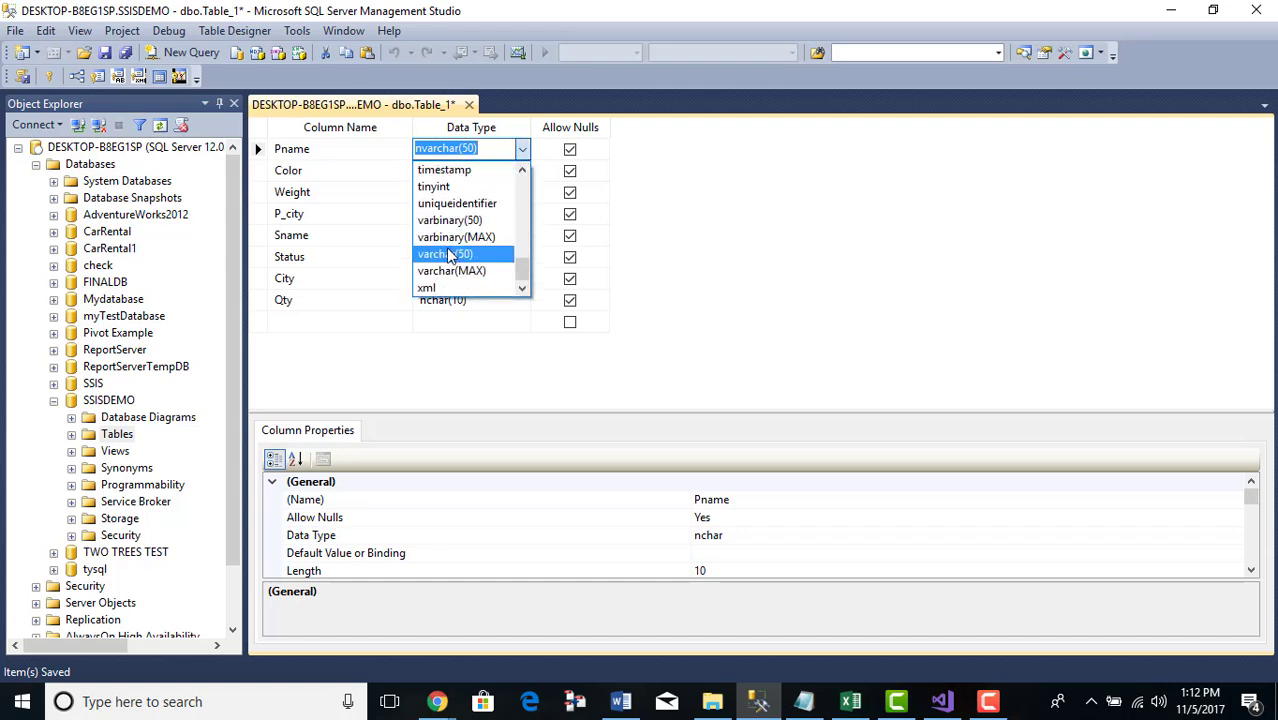
{"action": "left_click", "coordinate": [446, 255]}
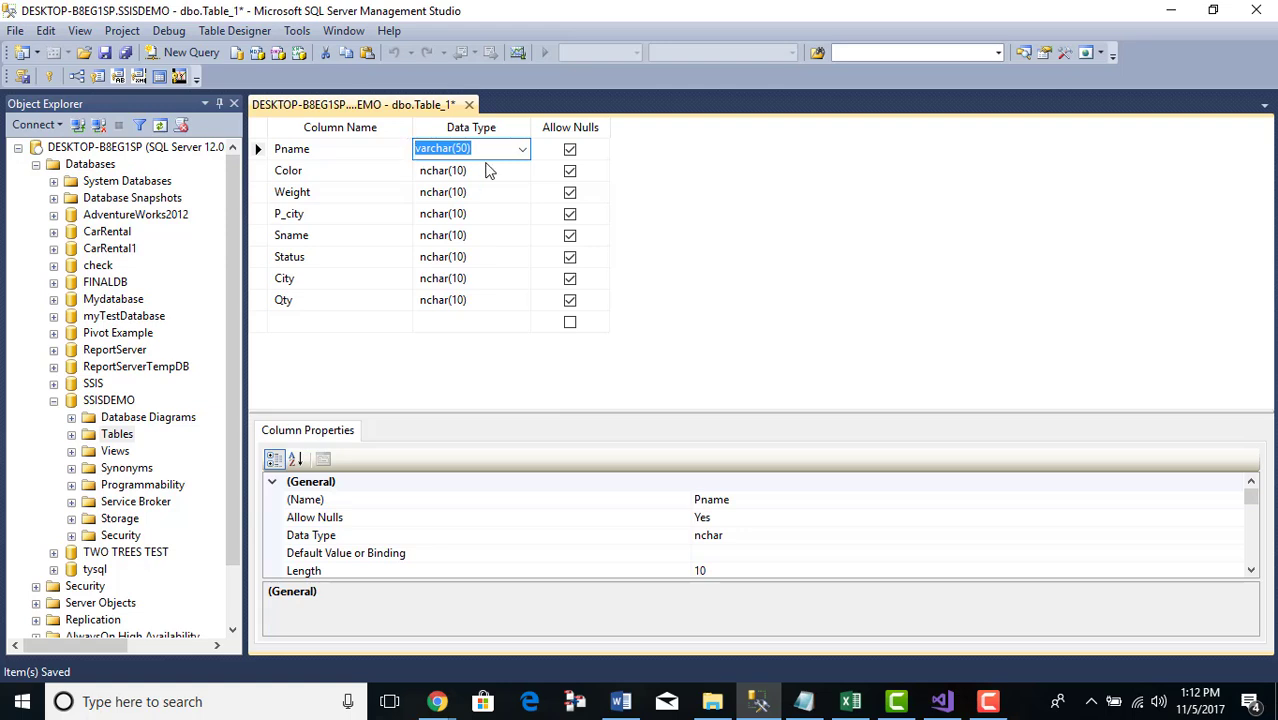
Step: Set the data types of the Color, Weight and P_city columns to varchar(50)
{"action": "left_click", "coordinate": [482, 172]}
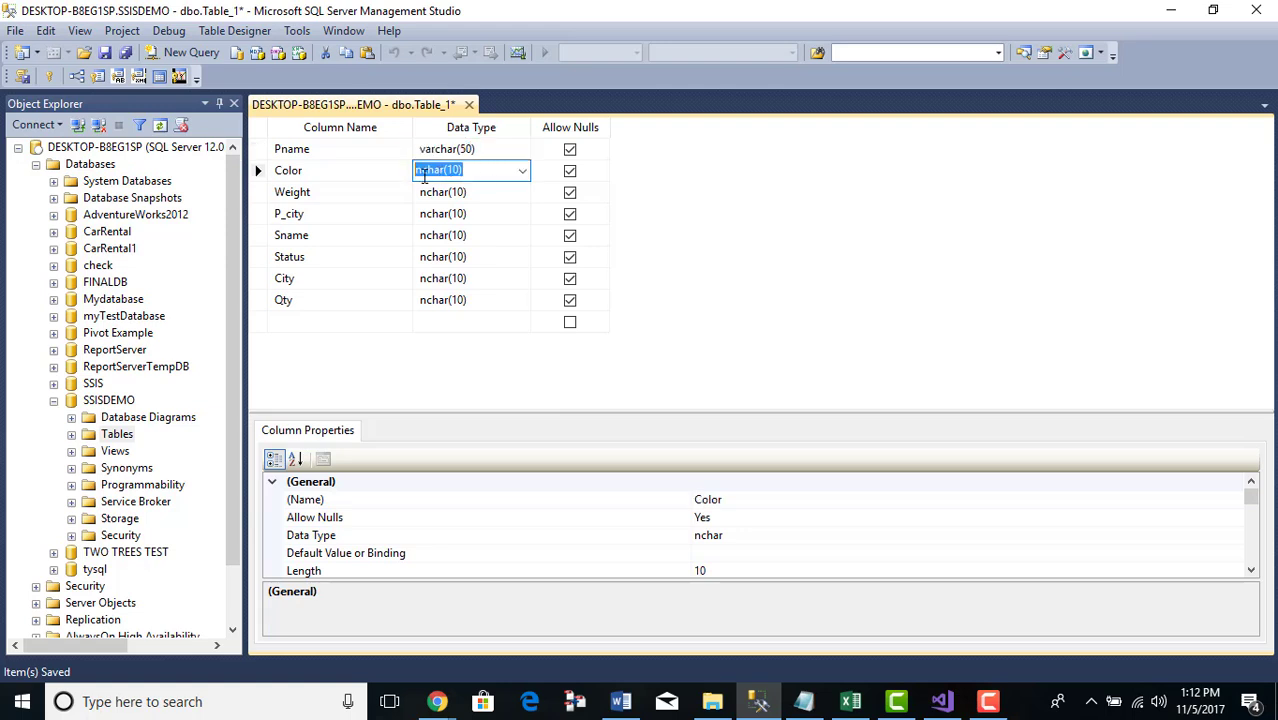
{"action": "type", "text": "varchar(50)"}
{"action": "left_click", "coordinate": [485, 192]}
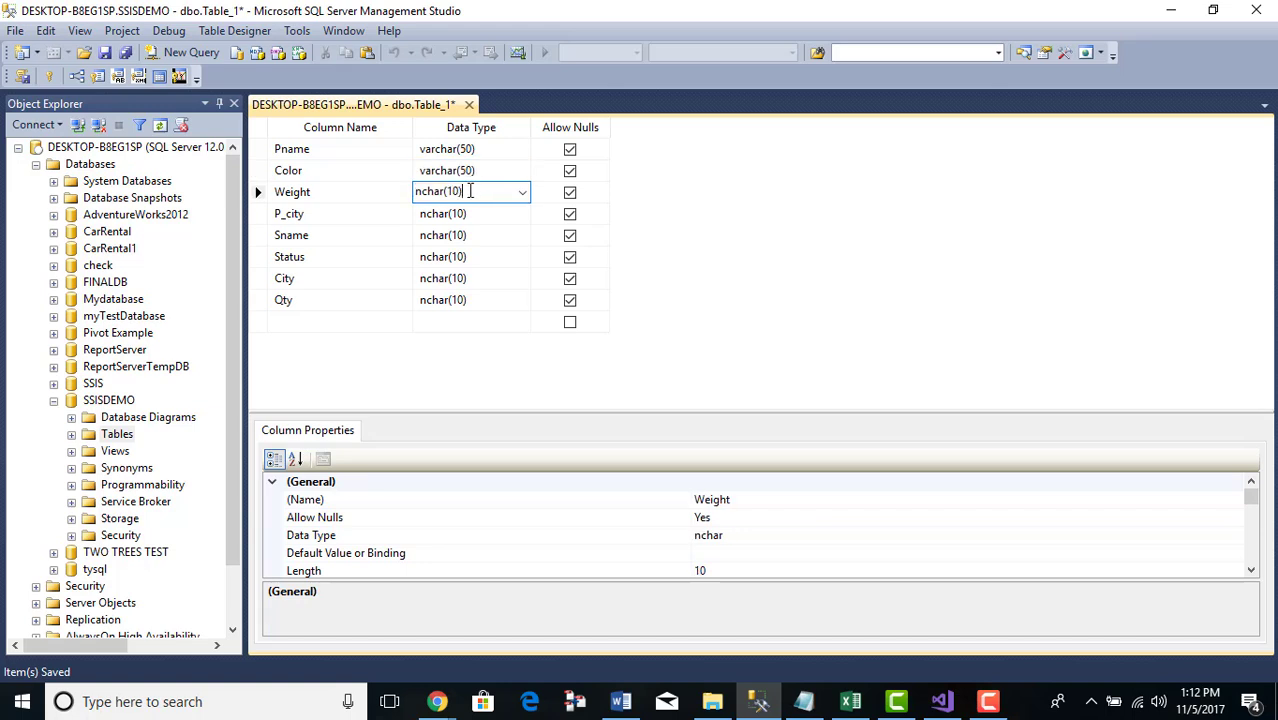
{"action": "type", "text": "varchar(50)"}
{"action": "left_click", "coordinate": [466, 216]}
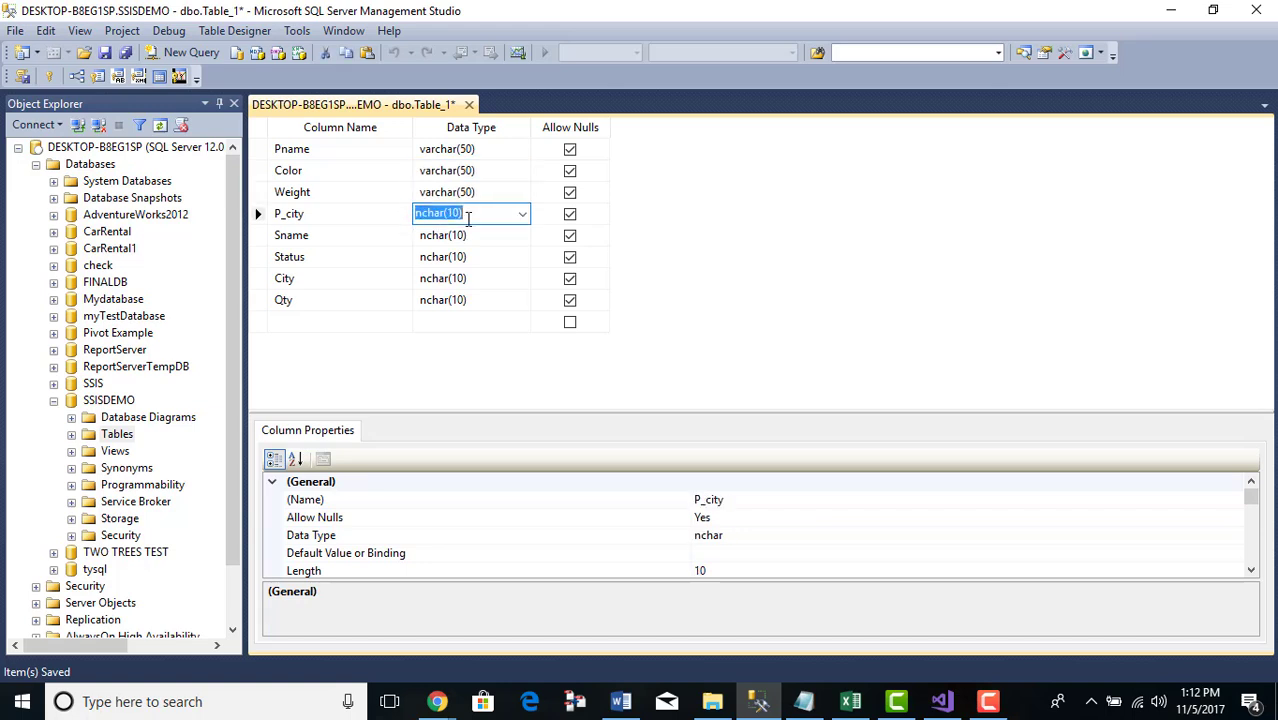
{"action": "type", "text": "varchar(50)"}
Step: Set the data types of the Sname, Status, City and Qty columns to varchar(50)
{"action": "left_click", "coordinate": [468, 237]}
{"action": "type", "text": "varchar(50)"}
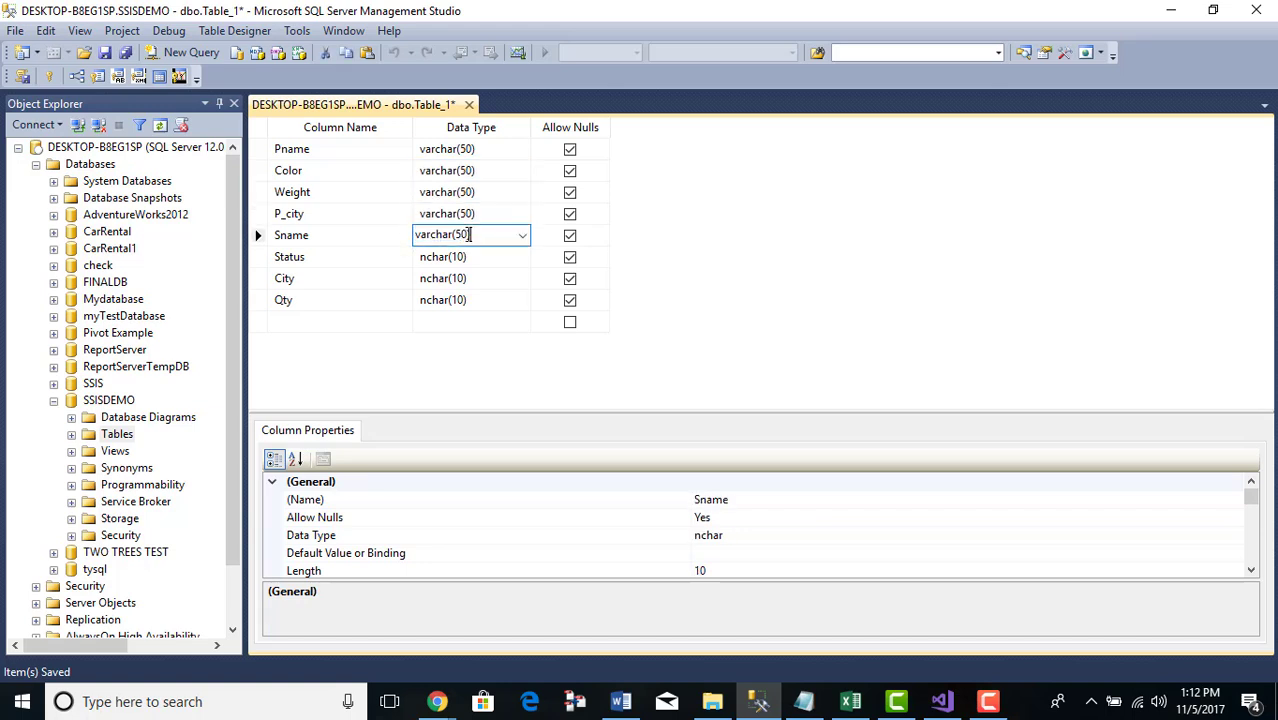
{"action": "left_click", "coordinate": [466, 258]}
{"action": "type", "text": "varchar(50)"}
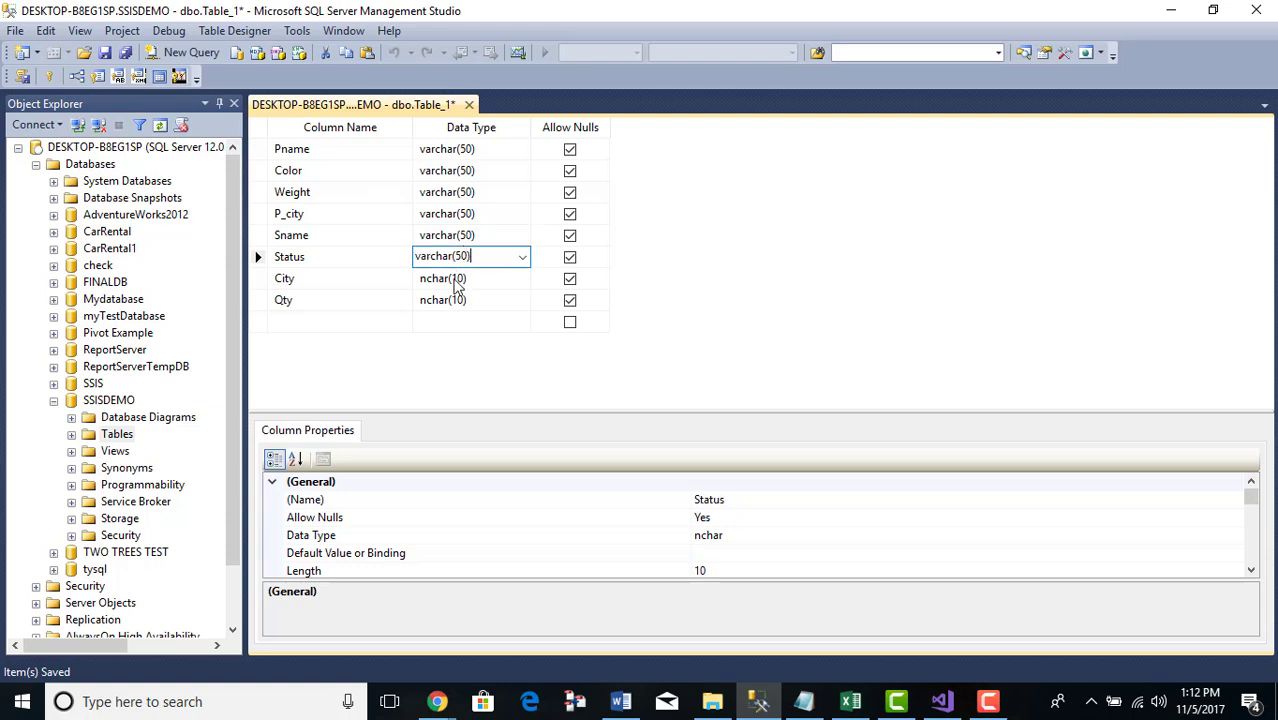
{"action": "left_click", "coordinate": [454, 280]}
{"action": "type", "text": "varchar(50)"}
{"action": "left_click", "coordinate": [446, 303]}
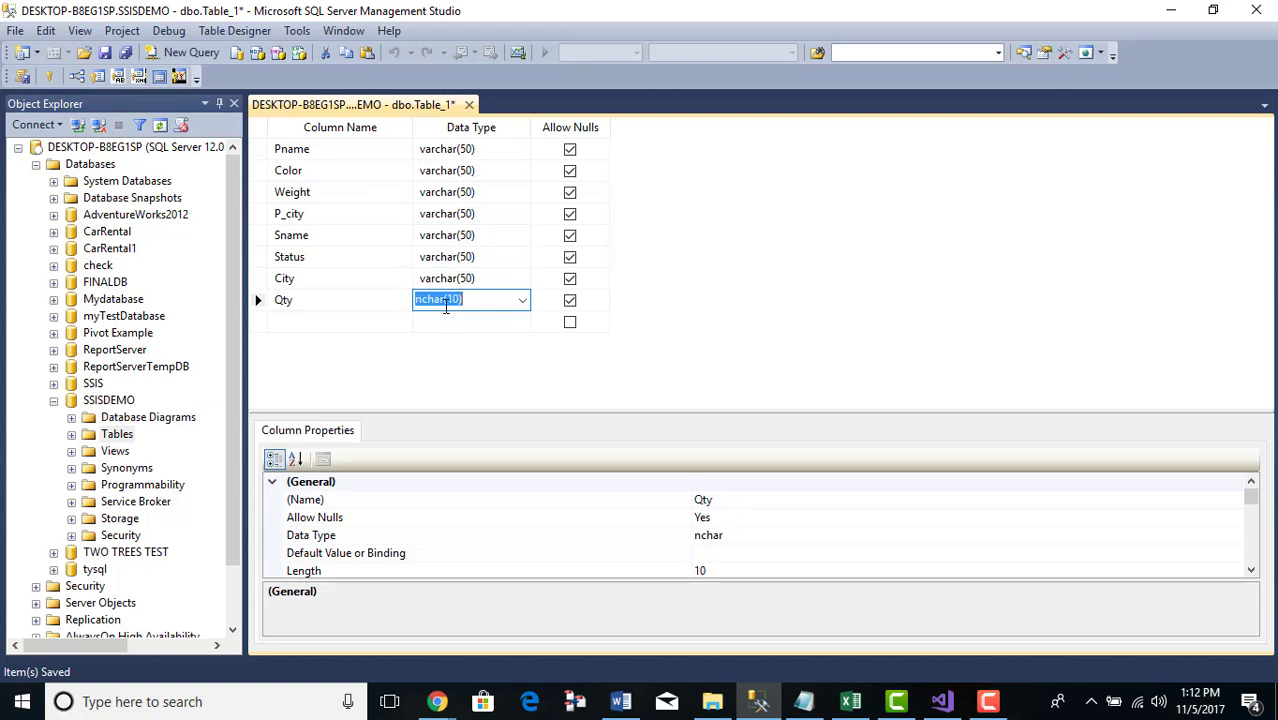
{"action": "type", "text": "varchar(50)"}
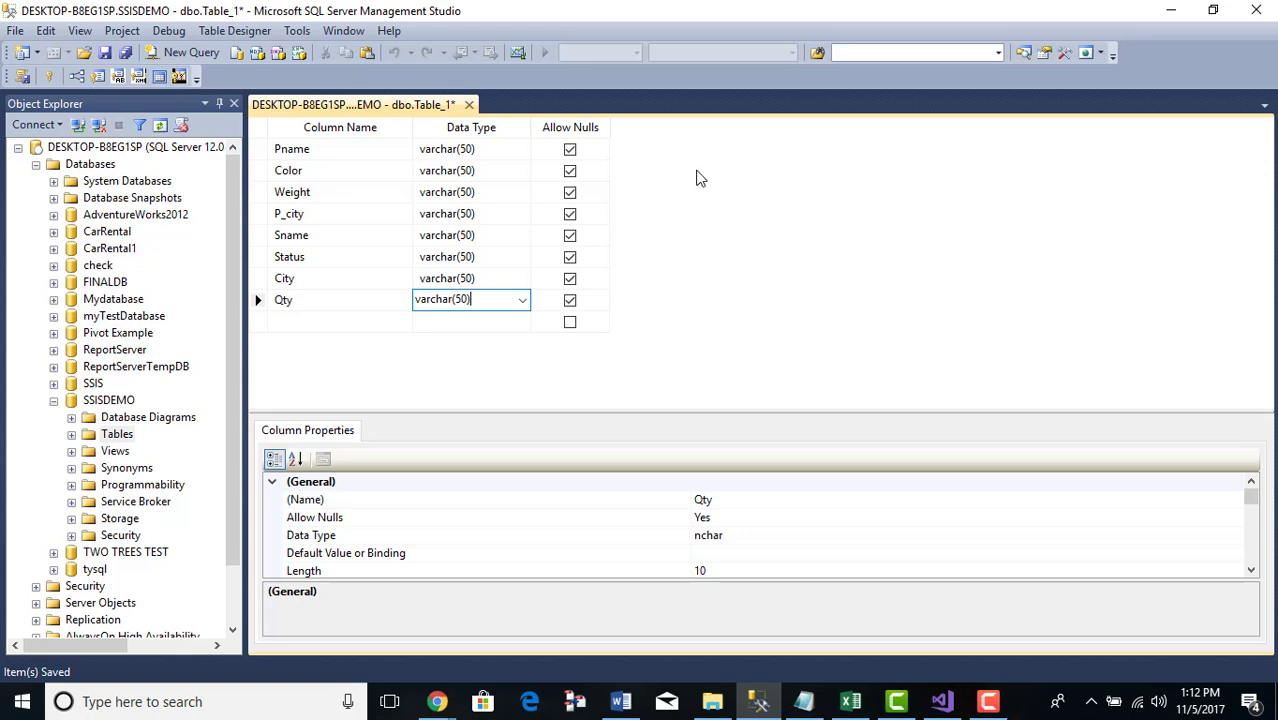
{"action": "left_click", "coordinate": [699, 177]}
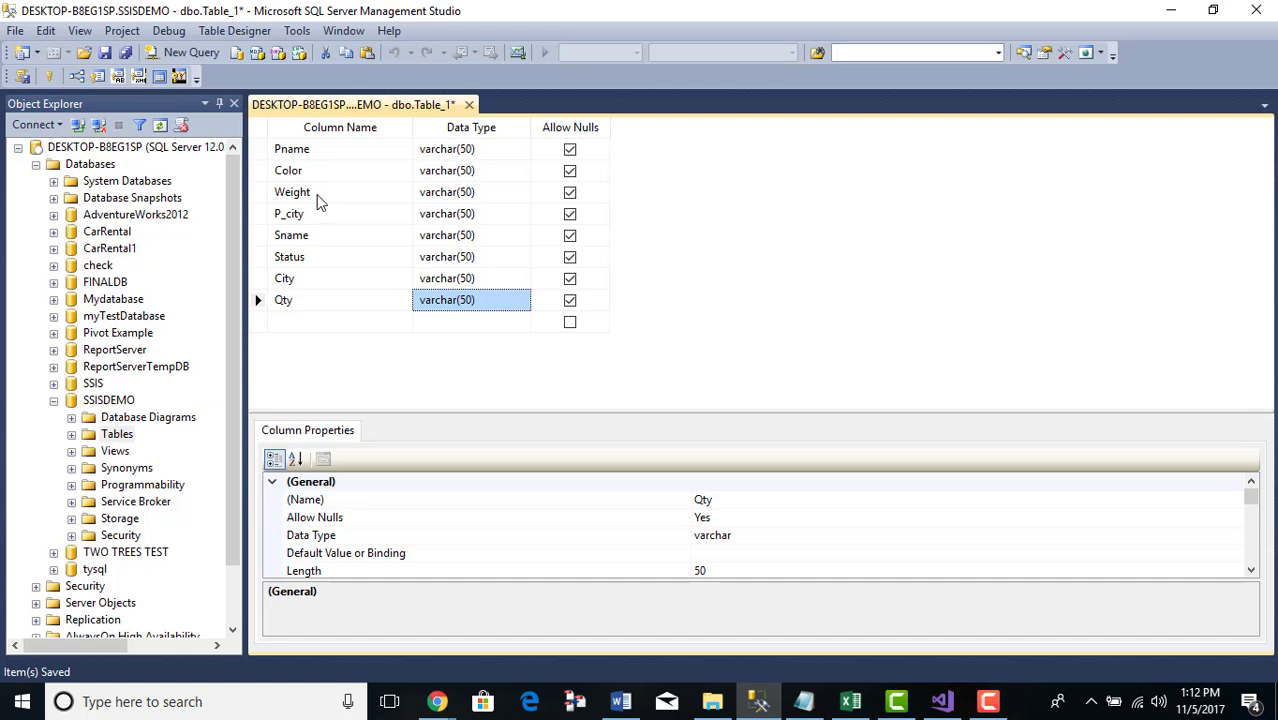
Step: Save the new table under the name SP Staging
{"action": "right_click", "coordinate": [357, 109]}
{"action": "left_click", "coordinate": [393, 125]}
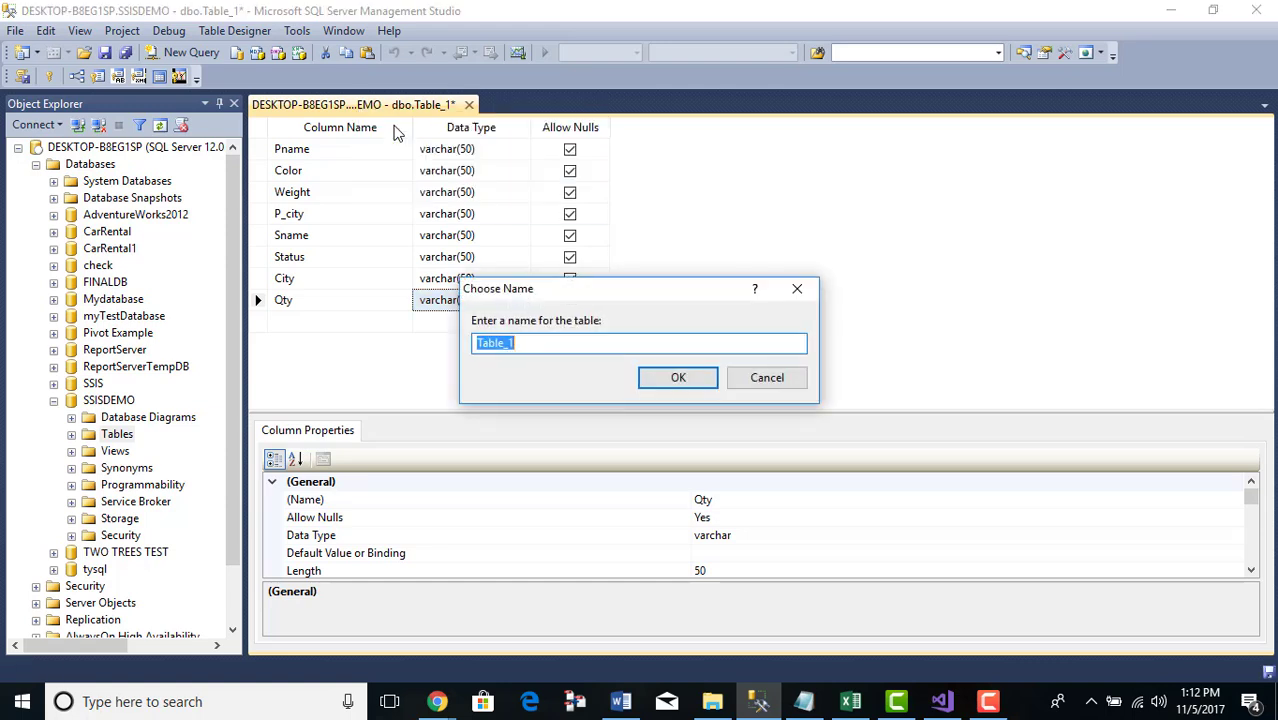
{"action": "key", "text": "BackSpace"}
{"action": "type", "text": "SP"}
{"action": "type", "text": " St"}
{"action": "type", "text": "a"}
{"action": "key", "text": "BackSpace"}
{"action": "type", "text": "taging"}
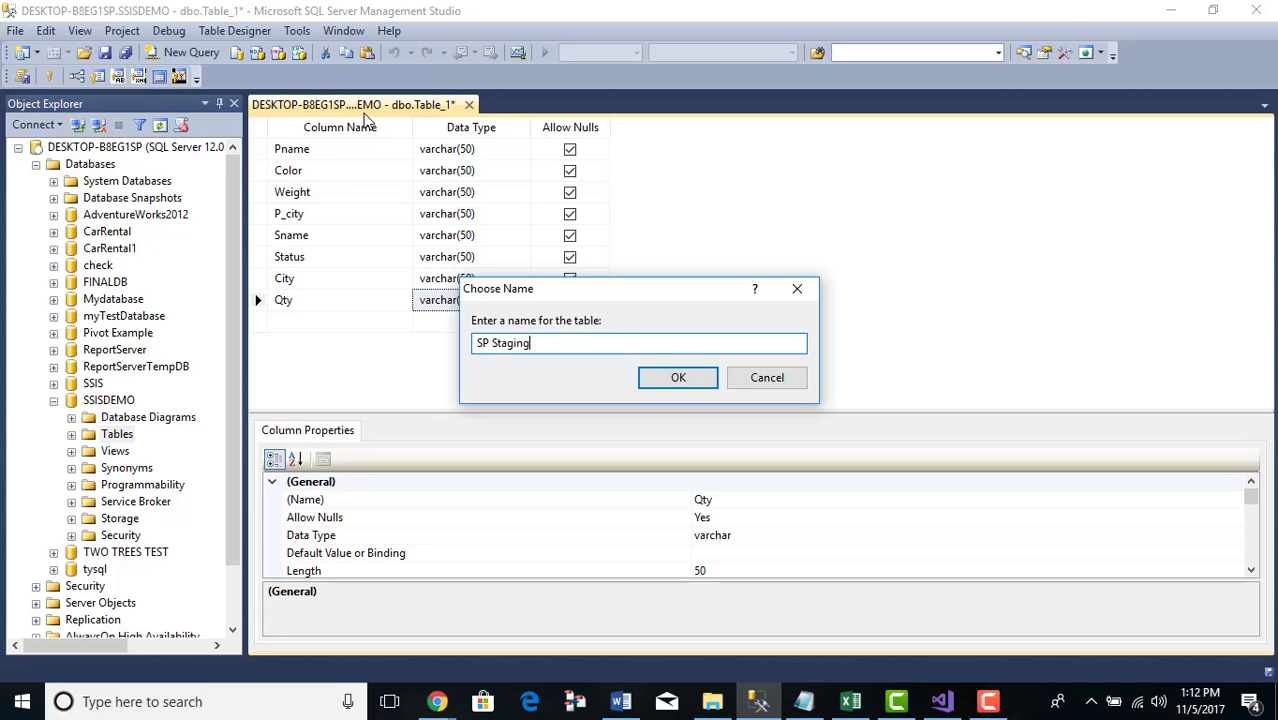
{"action": "left_click", "coordinate": [674, 378]}
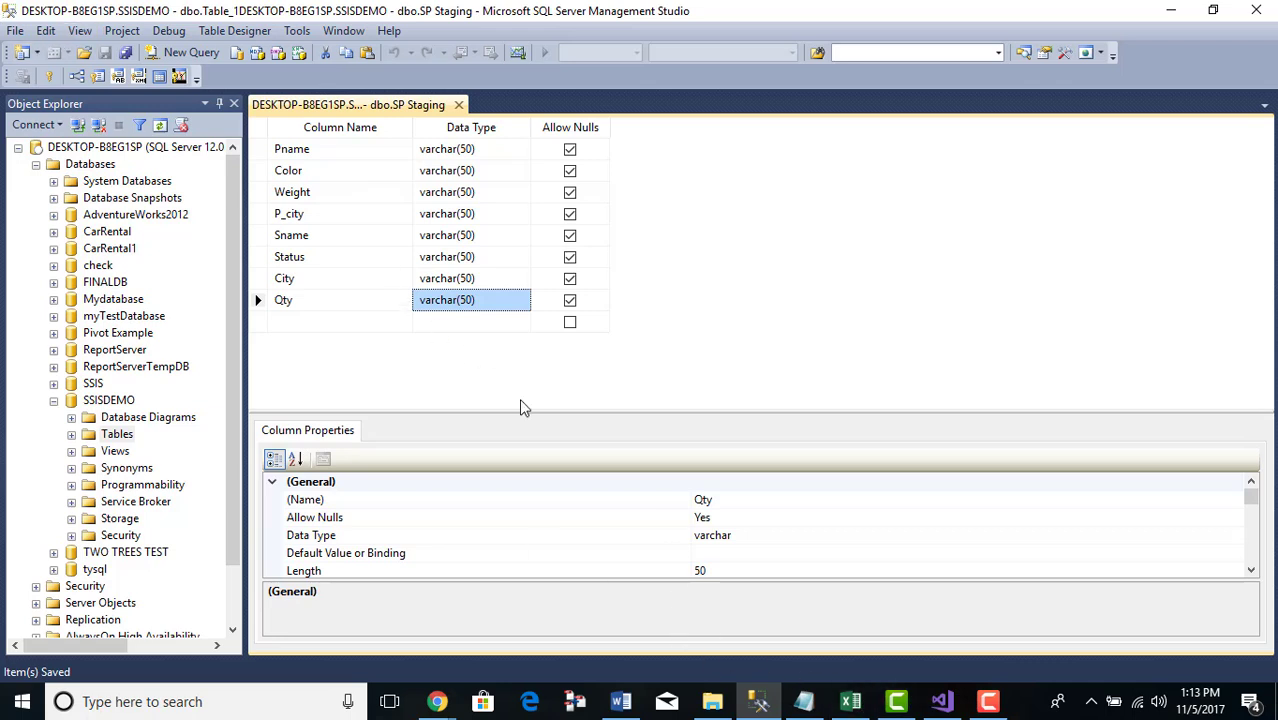
Step: Switch to Visual Studio and open the data flow design of the Data Flow Task in Package.dtsx
{"action": "left_click", "coordinate": [940, 703]}
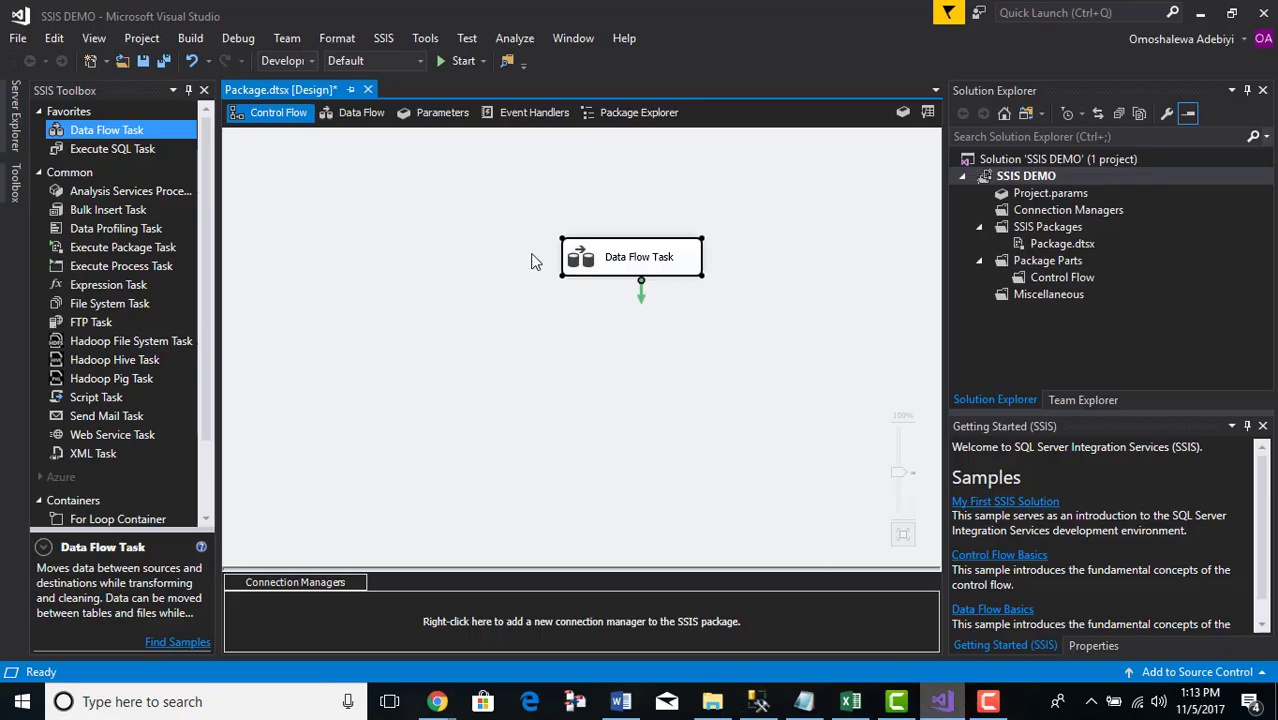
{"action": "left_click", "coordinate": [373, 168]}
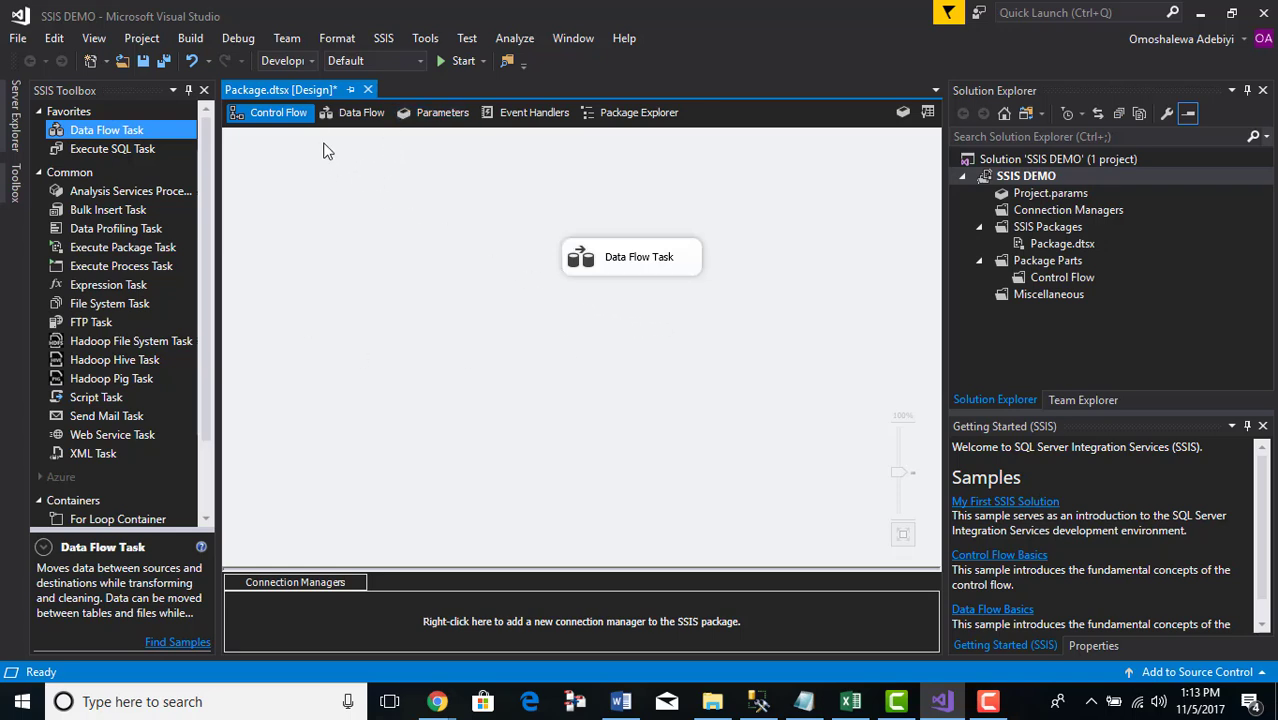
{"action": "left_click", "coordinate": [626, 264]}
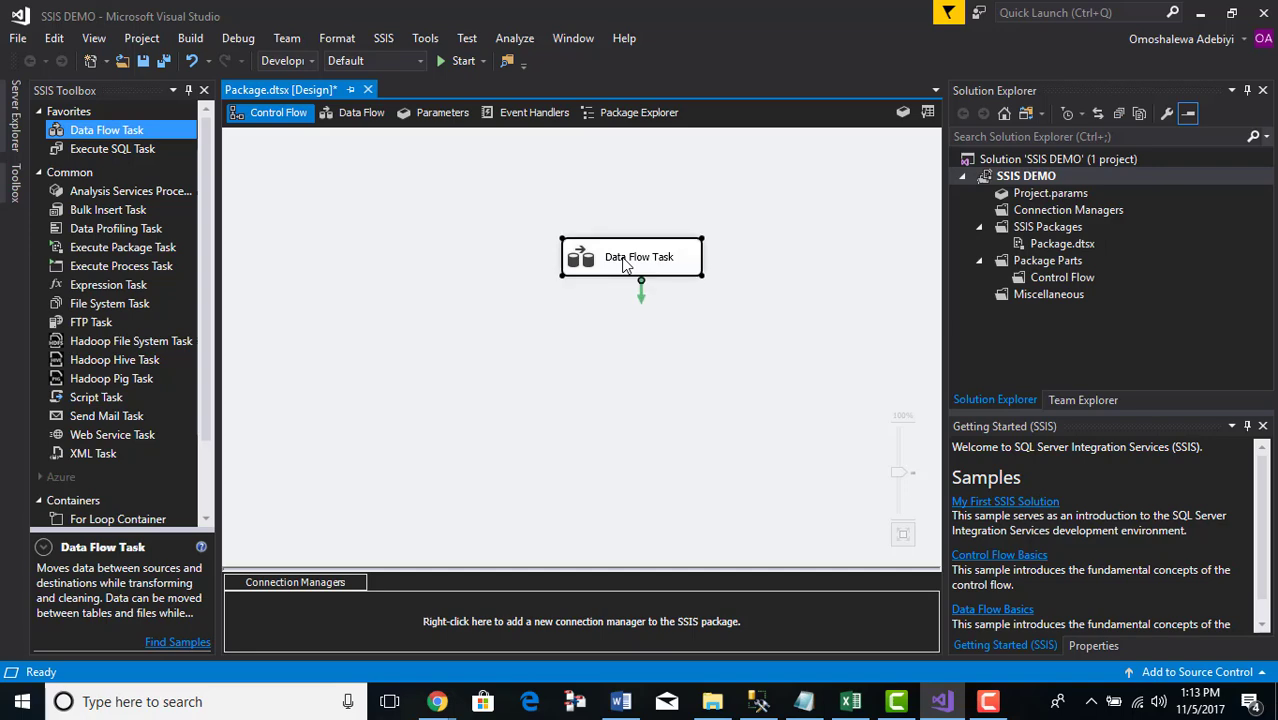
{"action": "double_click", "coordinate": [626, 264]}
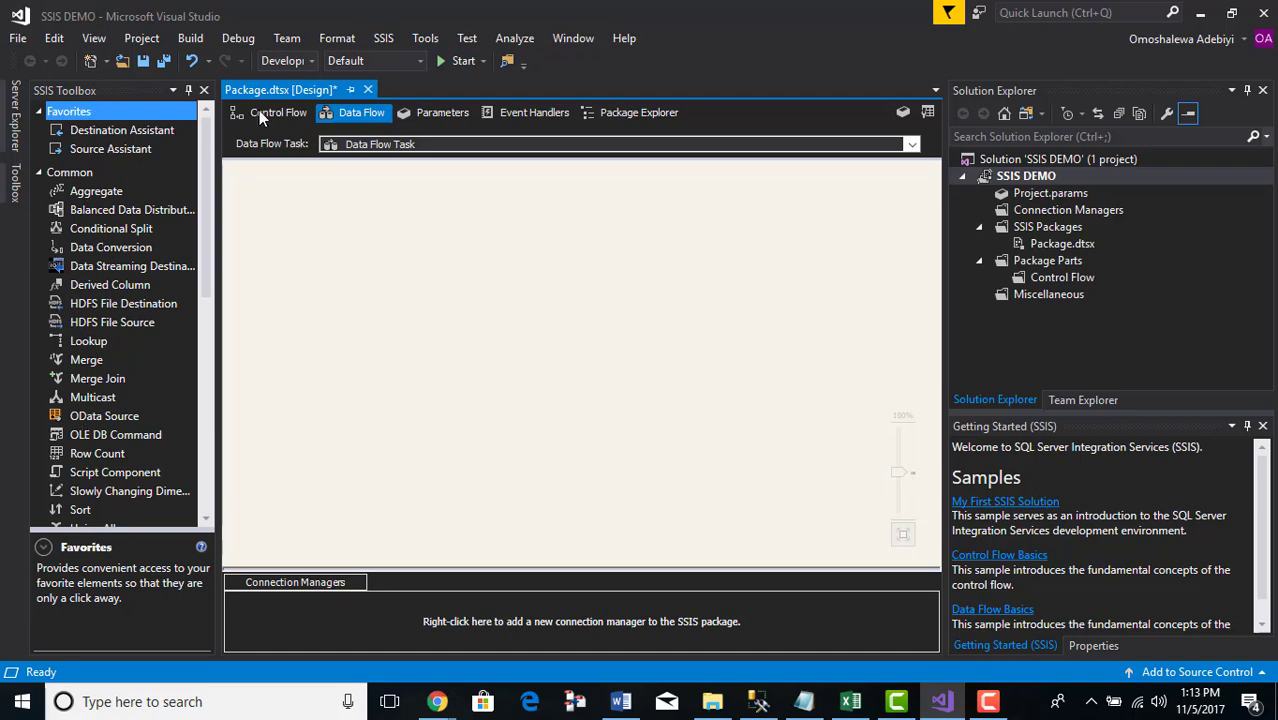
{"action": "left_click", "coordinate": [301, 115]}
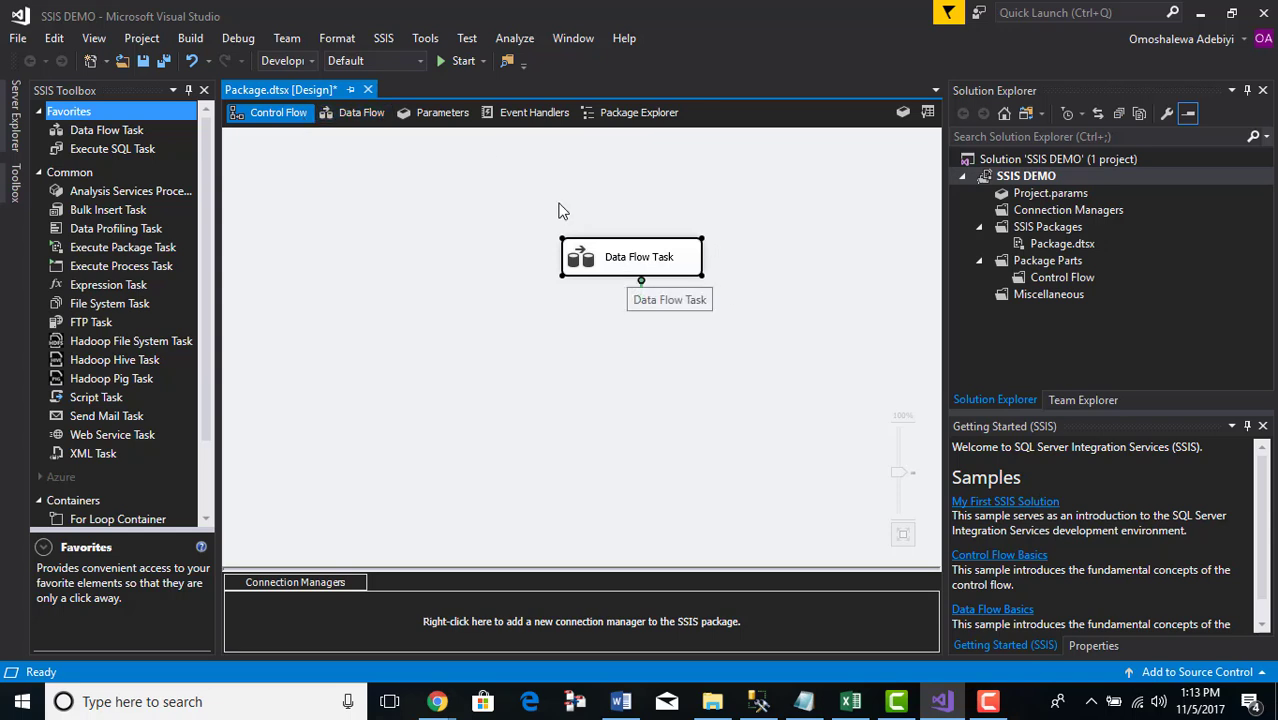
{"action": "left_click", "coordinate": [360, 116]}
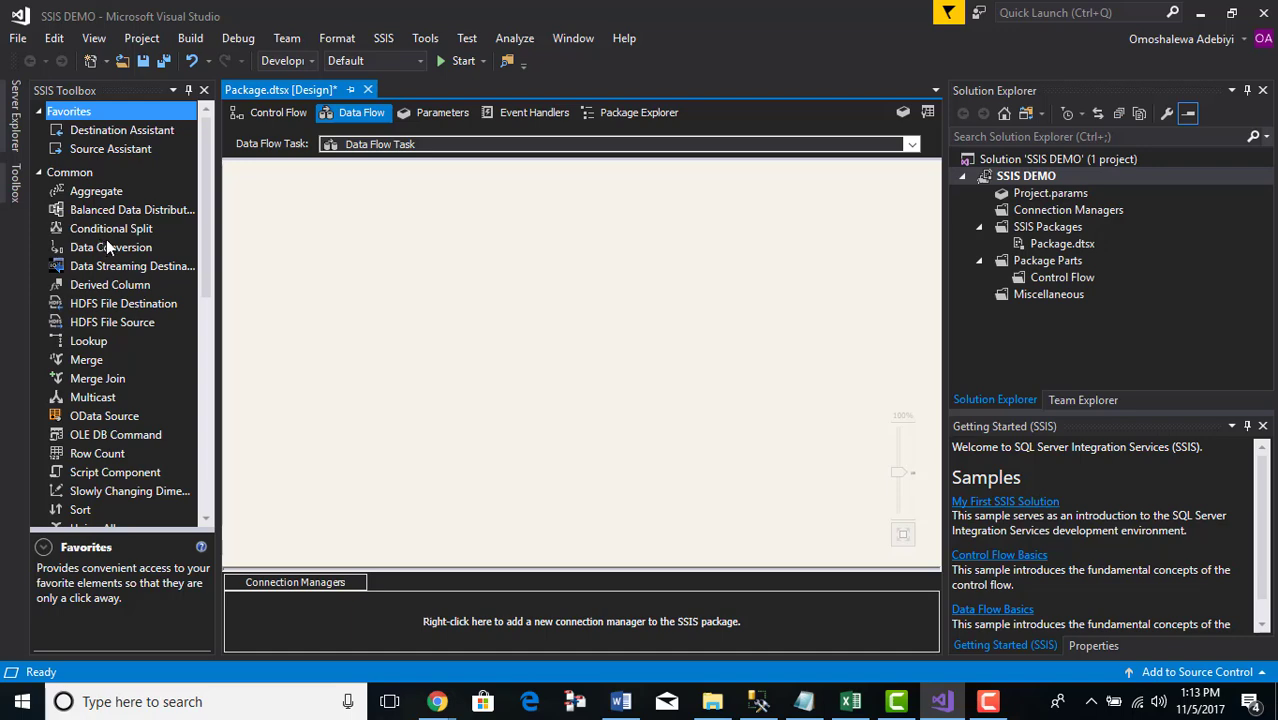
Step: Add a Flat File Source to the empty data flow of the Data Flow Task
{"action": "scroll", "coordinate": [107, 245], "scroll_direction": "down", "scroll_amount": 4}
{"action": "scroll", "coordinate": [107, 245], "scroll_direction": "up", "scroll_amount": 4}
{"action": "scroll", "coordinate": [107, 245], "scroll_direction": "down", "scroll_amount": 9}
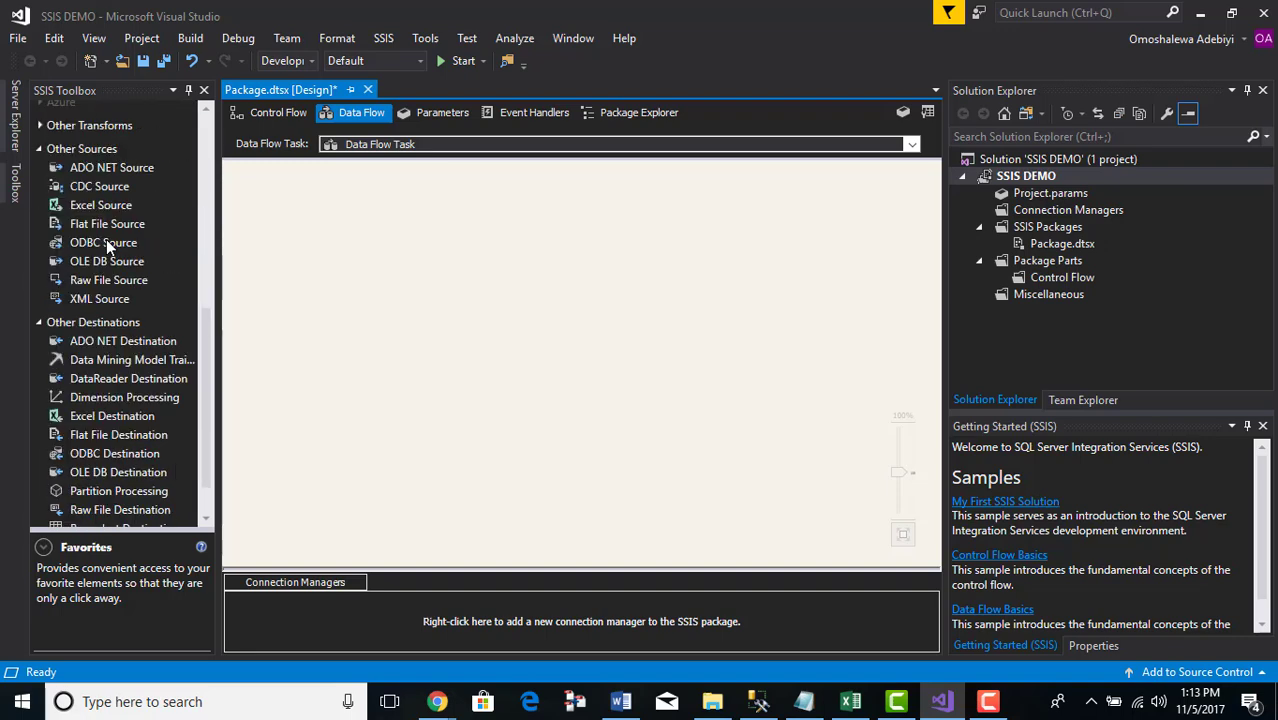
{"action": "scroll", "coordinate": [106, 239], "scroll_direction": "up", "scroll_amount": 2}
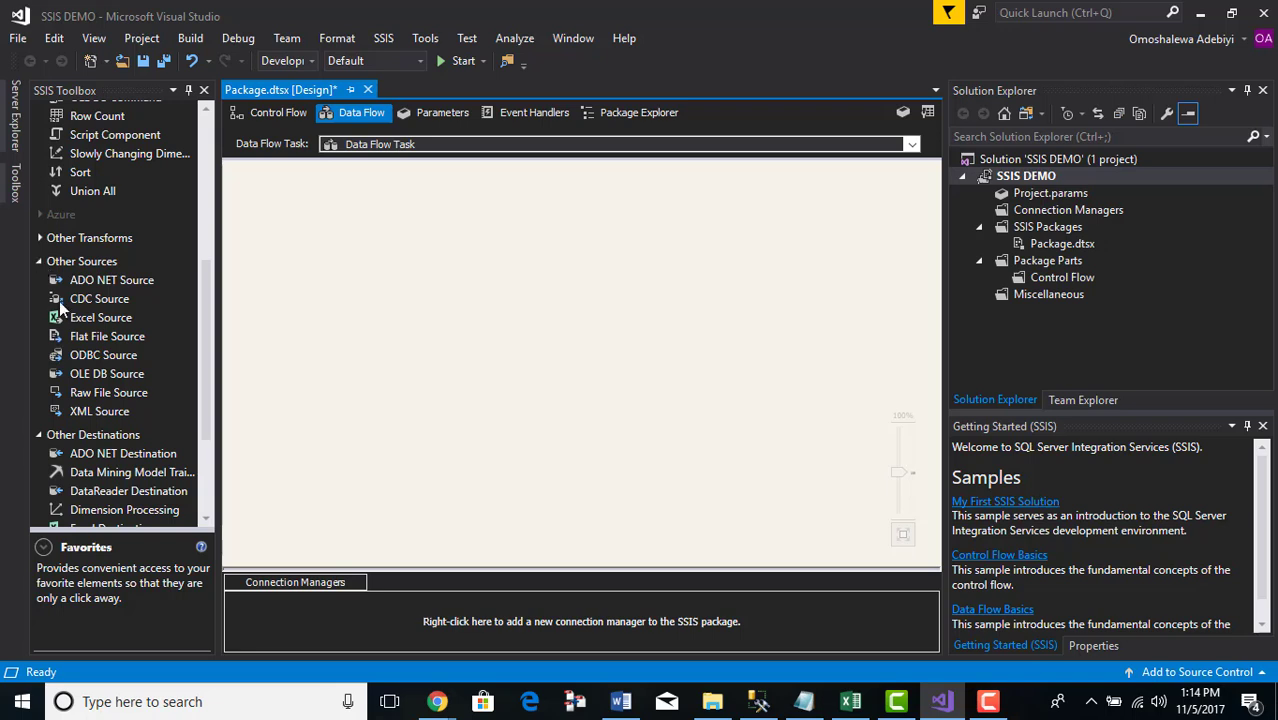
{"action": "left_click_drag", "start_coordinate": [97, 338], "coordinate": [545, 276]}
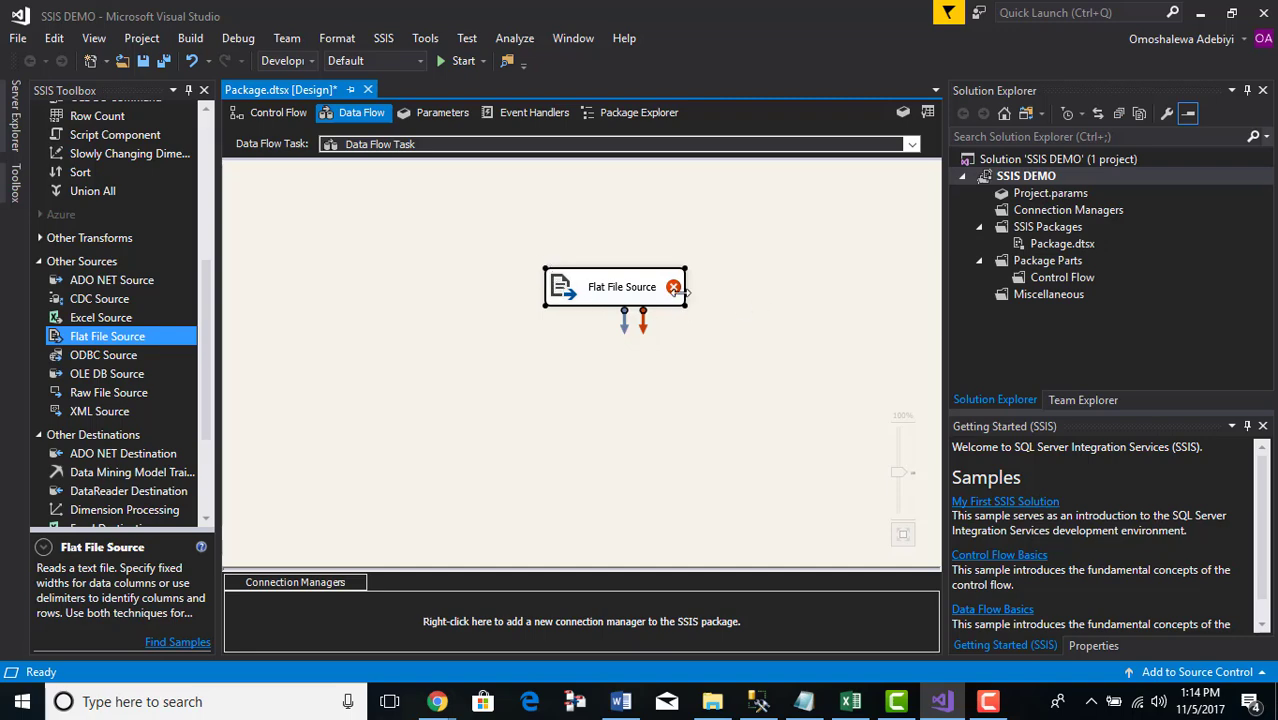
Step: Start a new flat file connection manager for the Flat File Source and name it SSIS Flat file
{"action": "mouse_move", "coordinate": [676, 293]}
{"action": "mouse_move", "coordinate": [617, 296]}
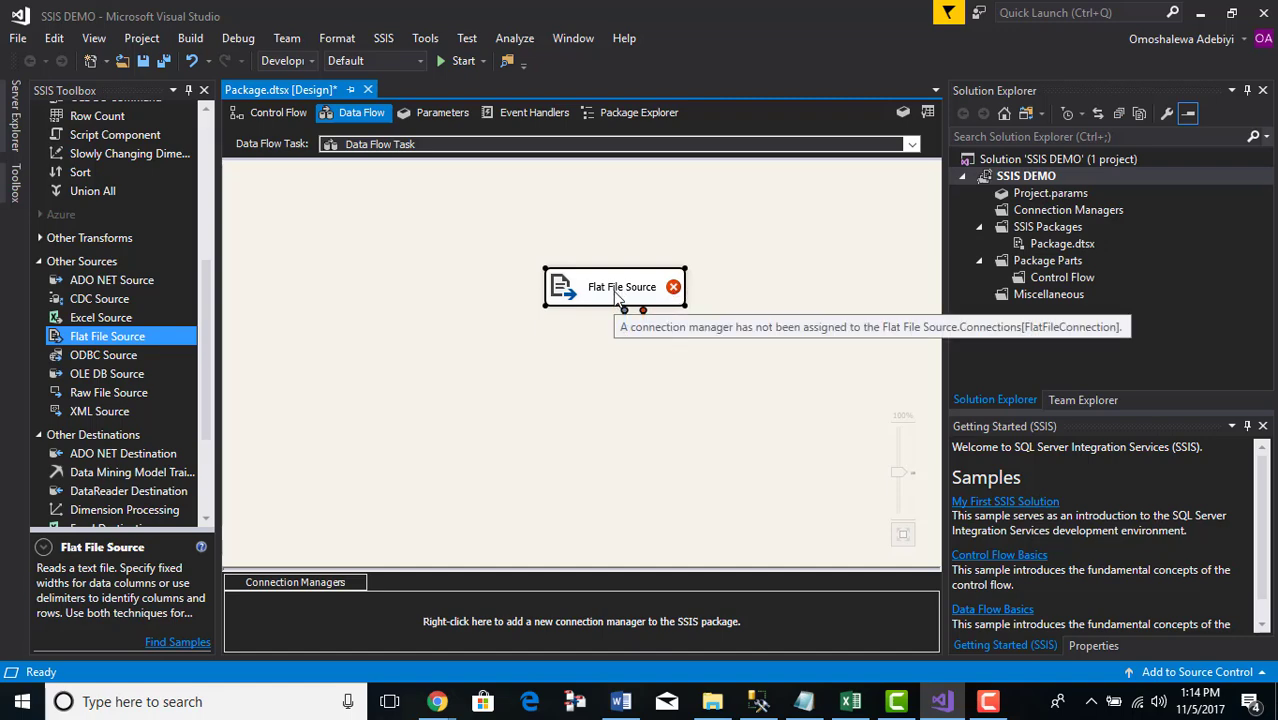
{"action": "double_click", "coordinate": [617, 296]}
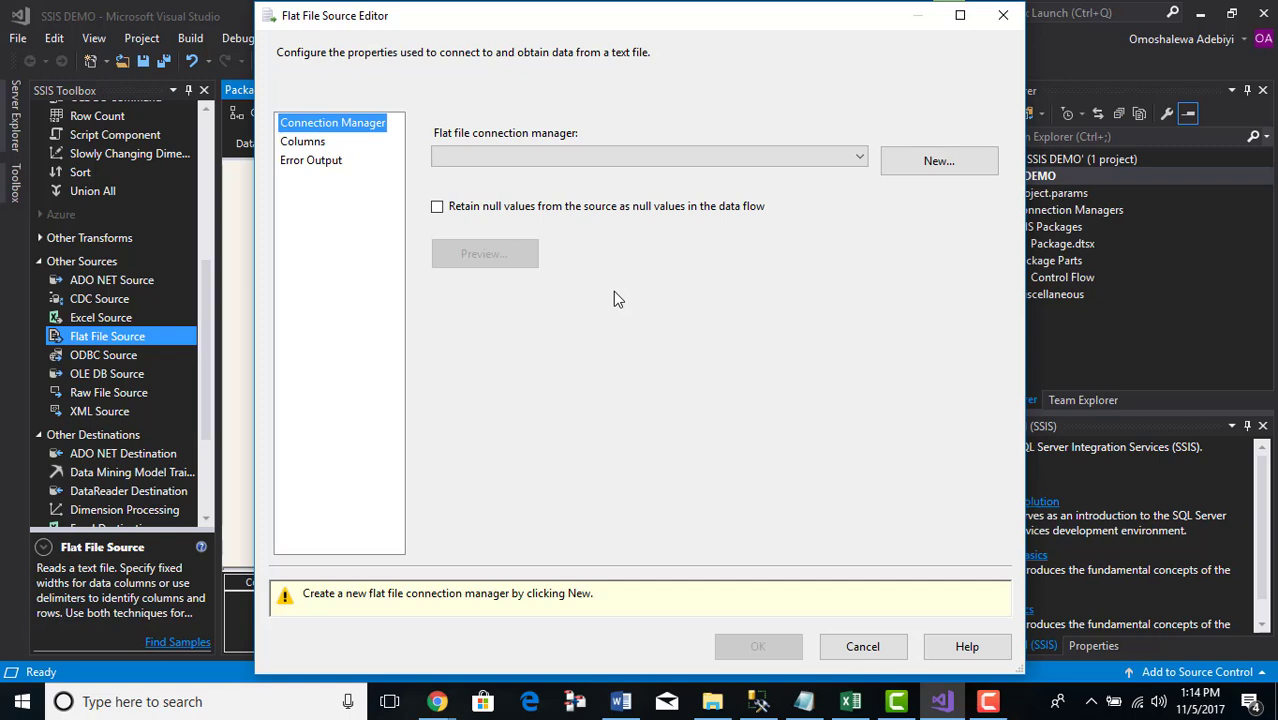
{"action": "left_click", "coordinate": [940, 162]}
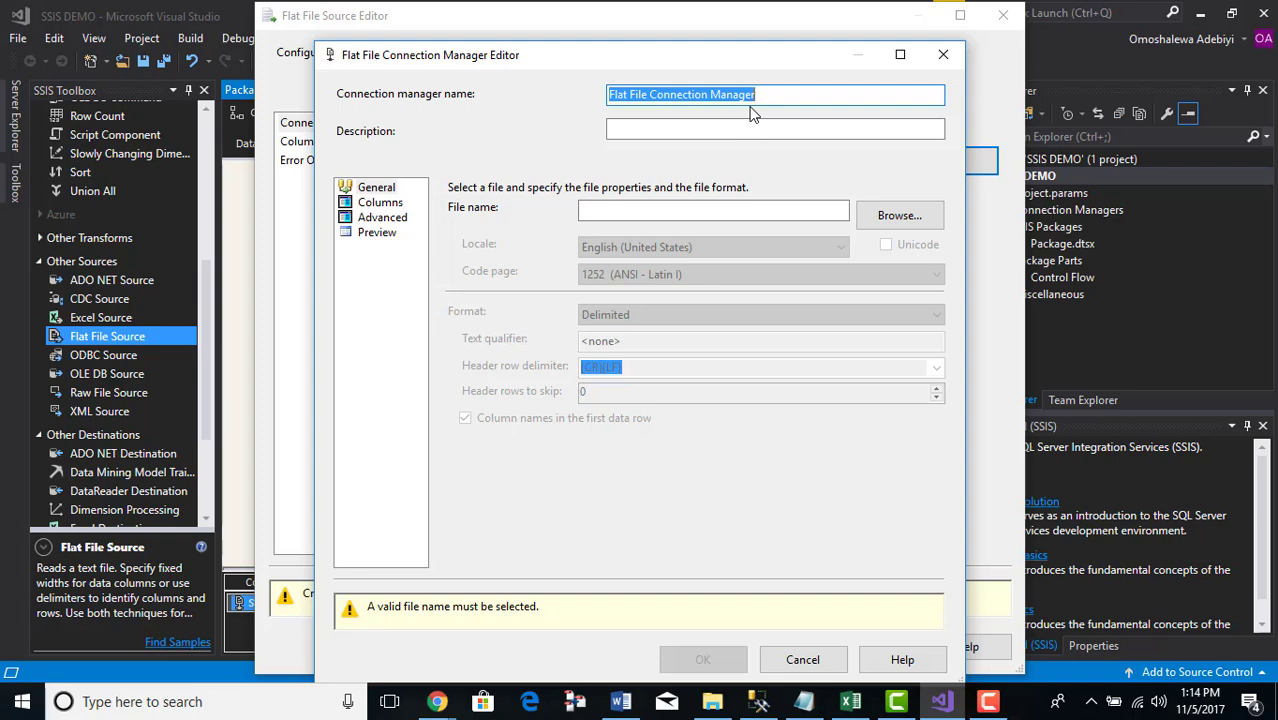
{"action": "key", "text": "BackSpace"}
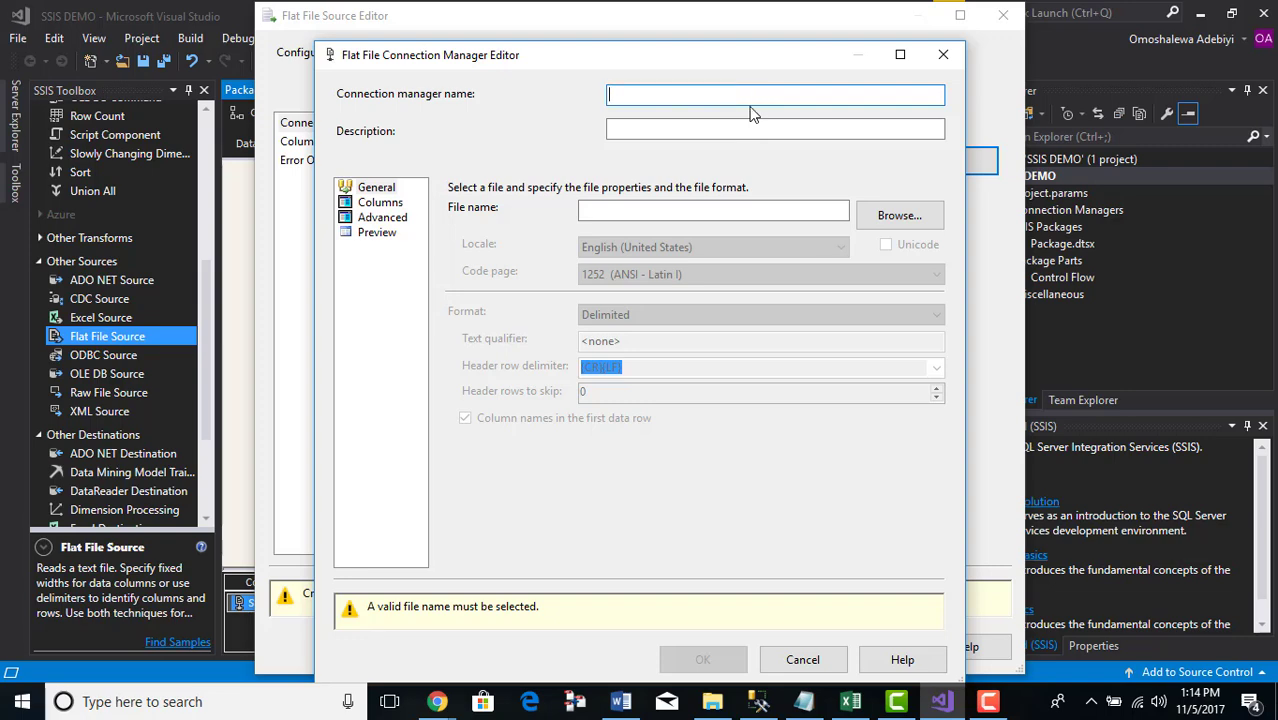
{"action": "type", "text": "SSIS Flat file"}
{"action": "left_click", "coordinate": [630, 94]}
{"action": "type", "text": "D"}
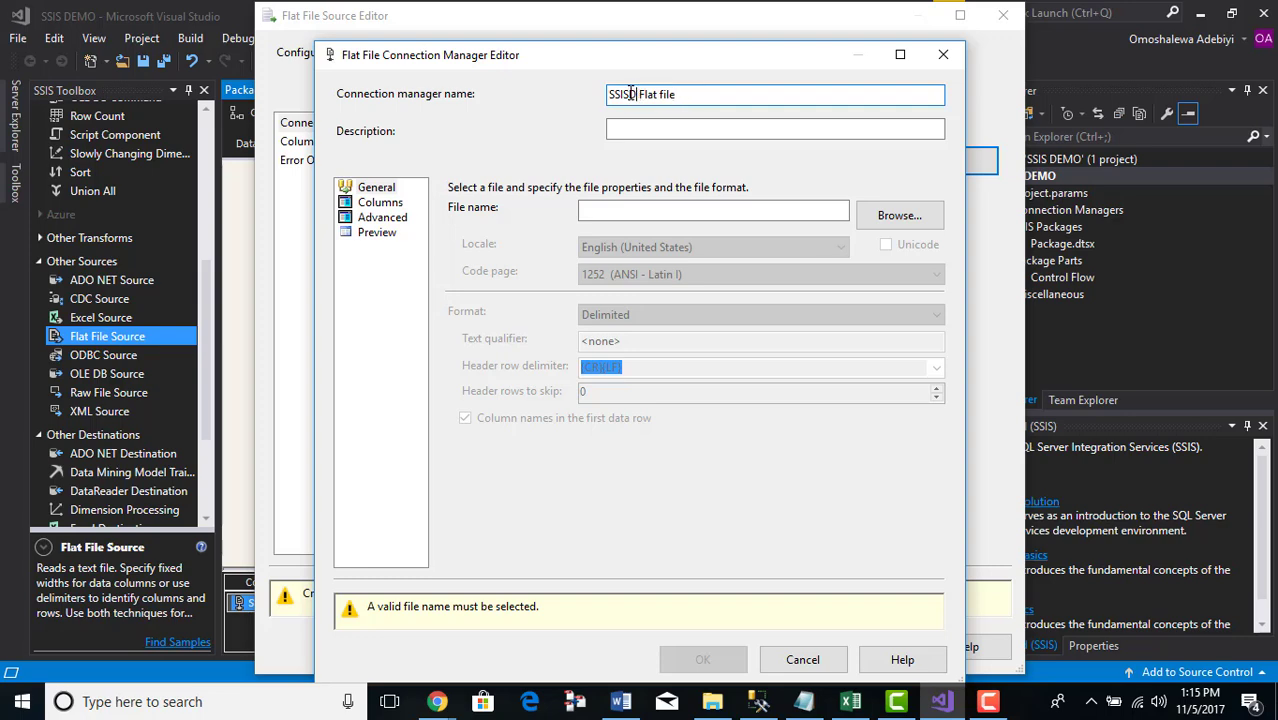
{"action": "key", "text": "BackSpace"}
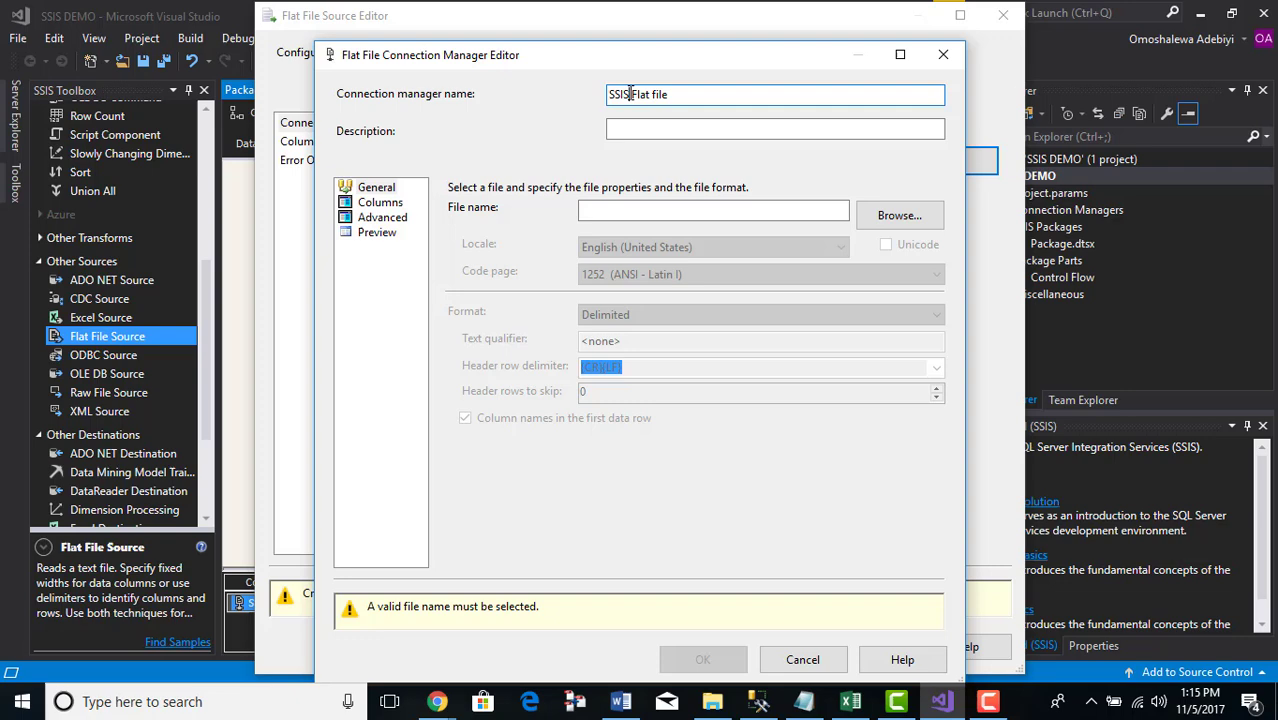
Step: Choose SP Table.csv from the Downloads folder as the connection's source file, filtering the file list to CSV files
{"action": "left_click", "coordinate": [910, 217]}
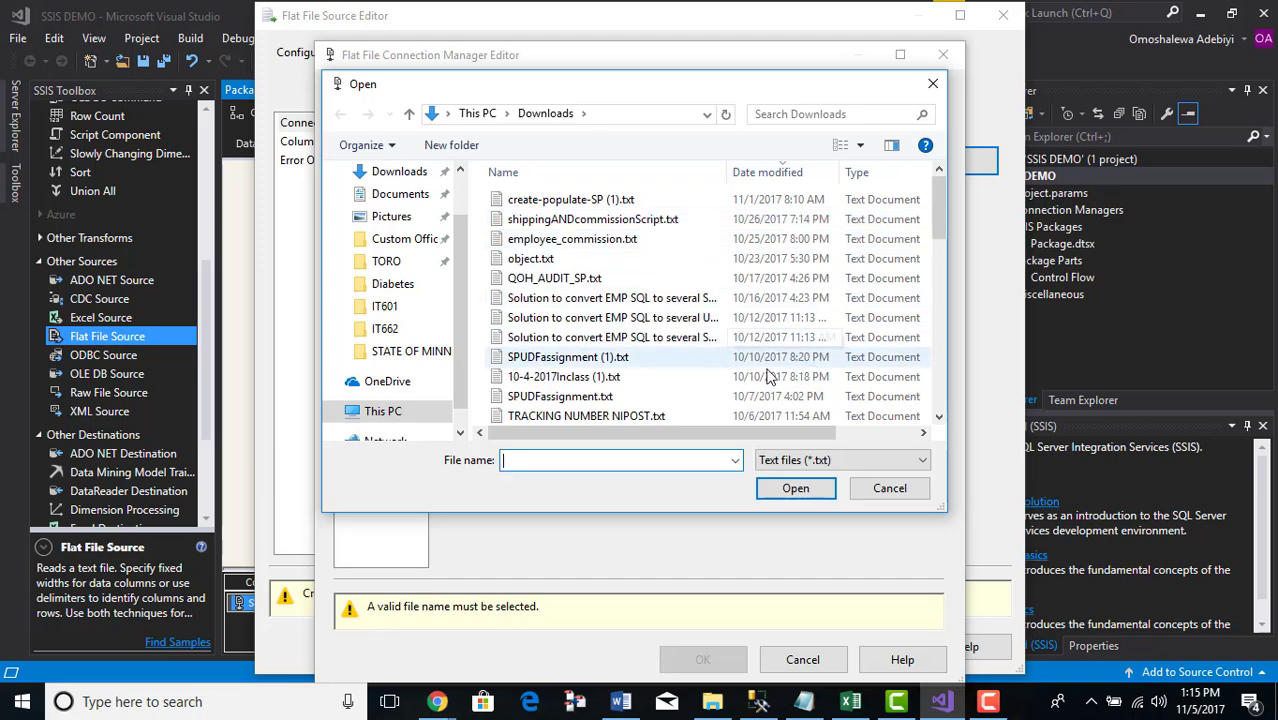
{"action": "left_click", "coordinate": [921, 462]}
{"action": "left_click", "coordinate": [828, 494]}
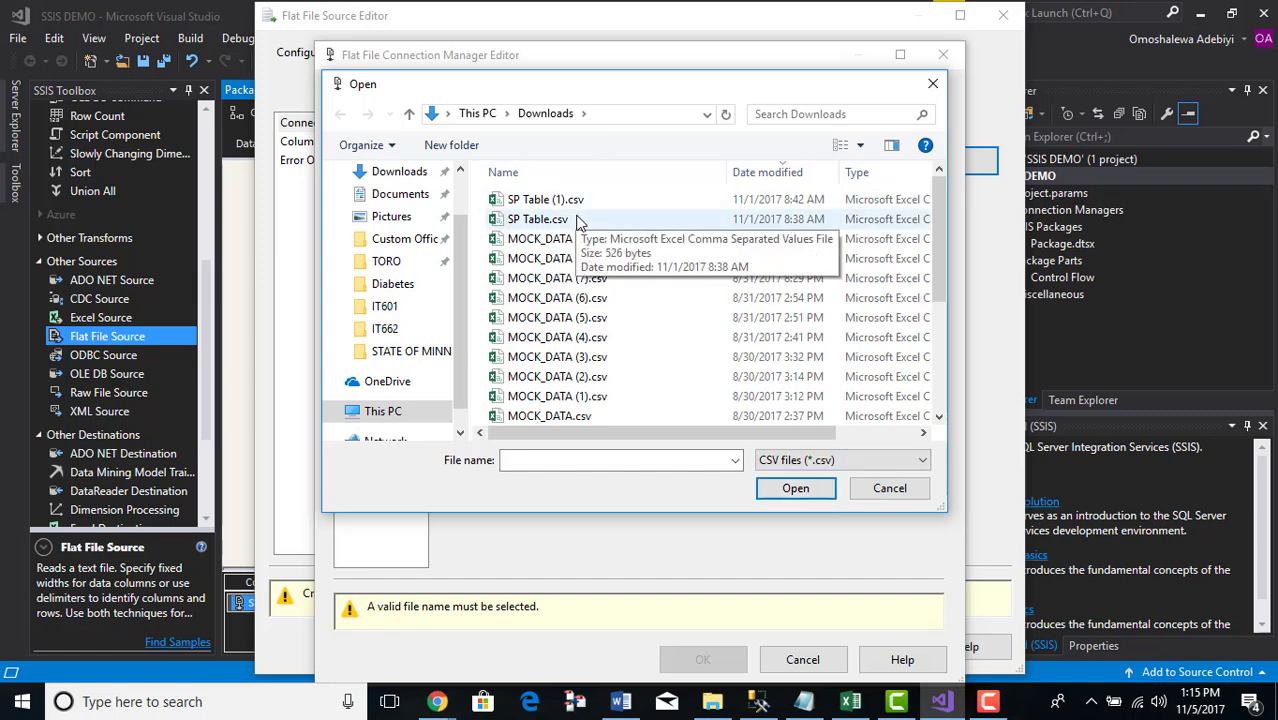
{"action": "left_click", "coordinate": [550, 221]}
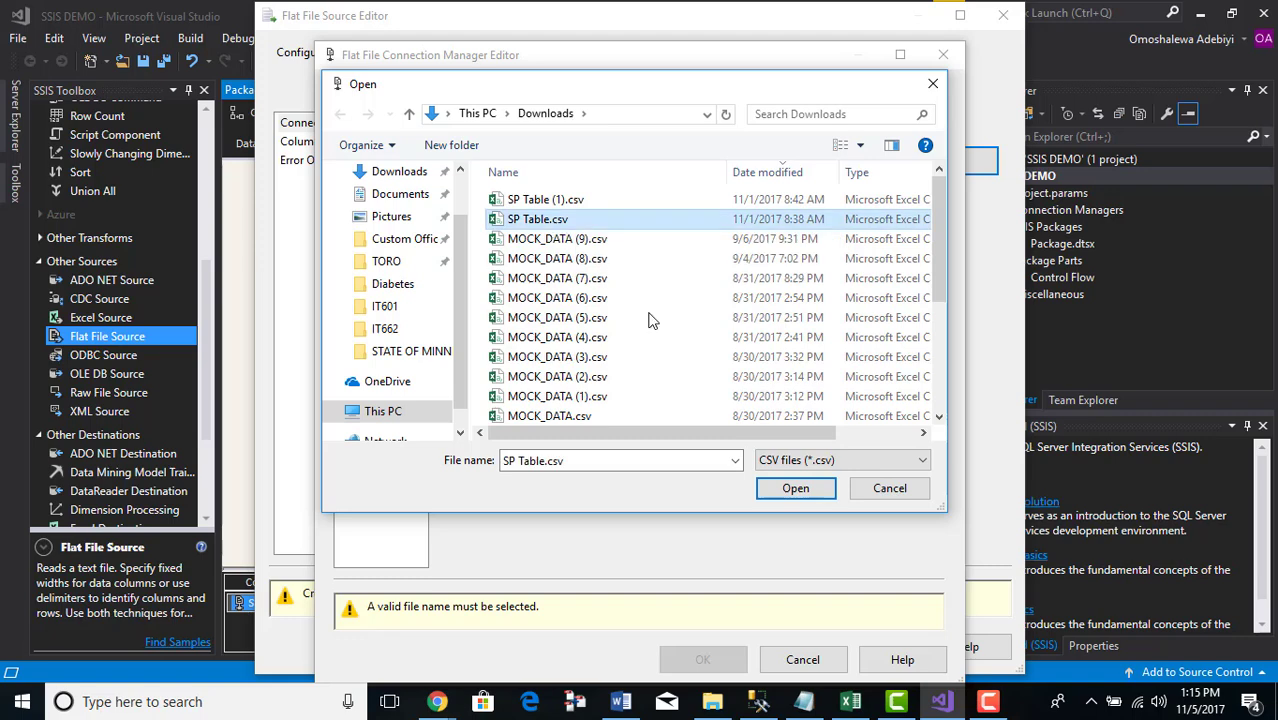
{"action": "left_click", "coordinate": [797, 490]}
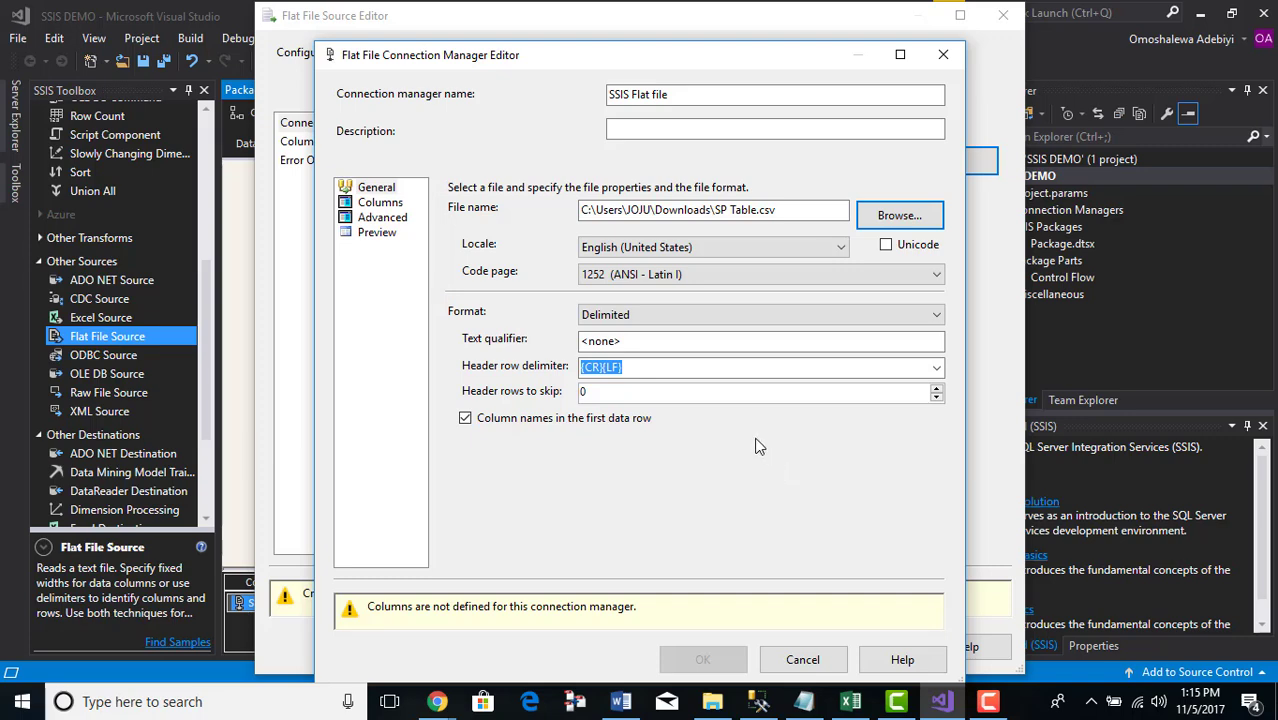
Step: Preview the file's rows and accept the settings of both the SSIS Flat file connection and the Flat File Source
{"action": "left_click", "coordinate": [378, 234]}
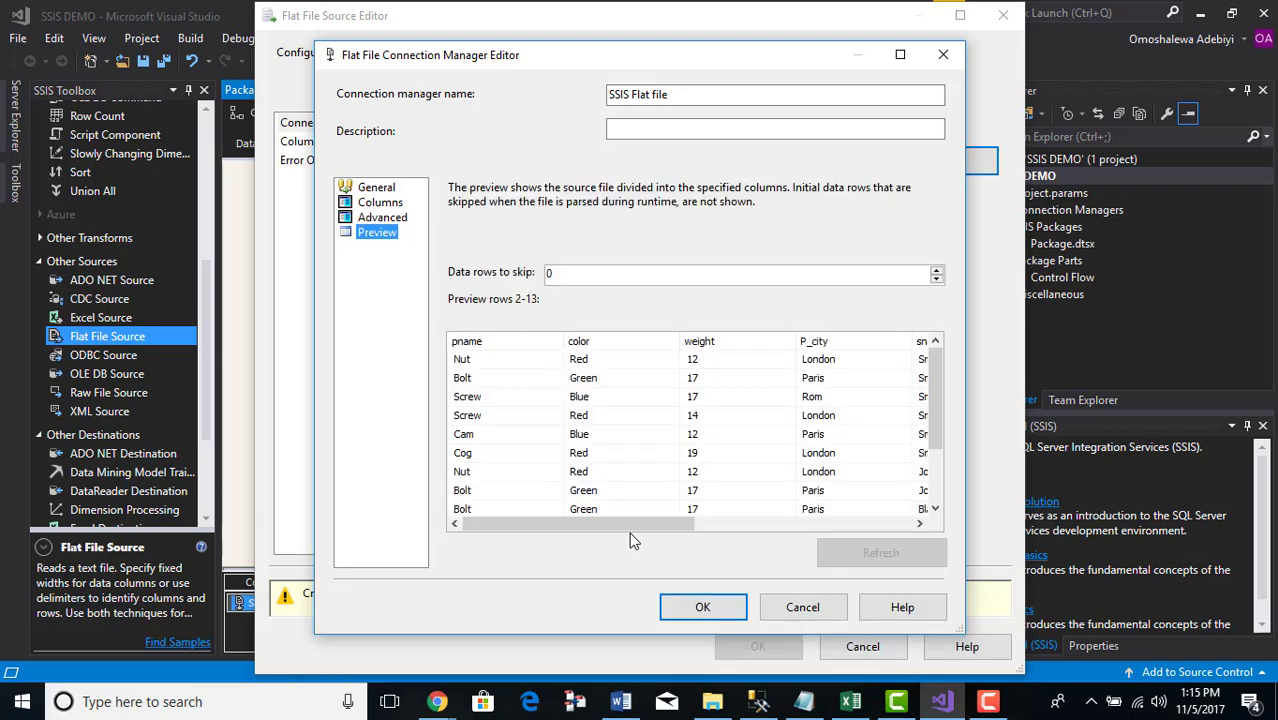
{"action": "mouse_move", "coordinate": [629, 528]}
{"action": "left_mouse_down"}
{"action": "mouse_move", "coordinate": [770, 551]}
{"action": "mouse_move", "coordinate": [604, 532]}
{"action": "mouse_move", "coordinate": [773, 546]}
{"action": "mouse_move", "coordinate": [611, 525]}
{"action": "left_mouse_up"}
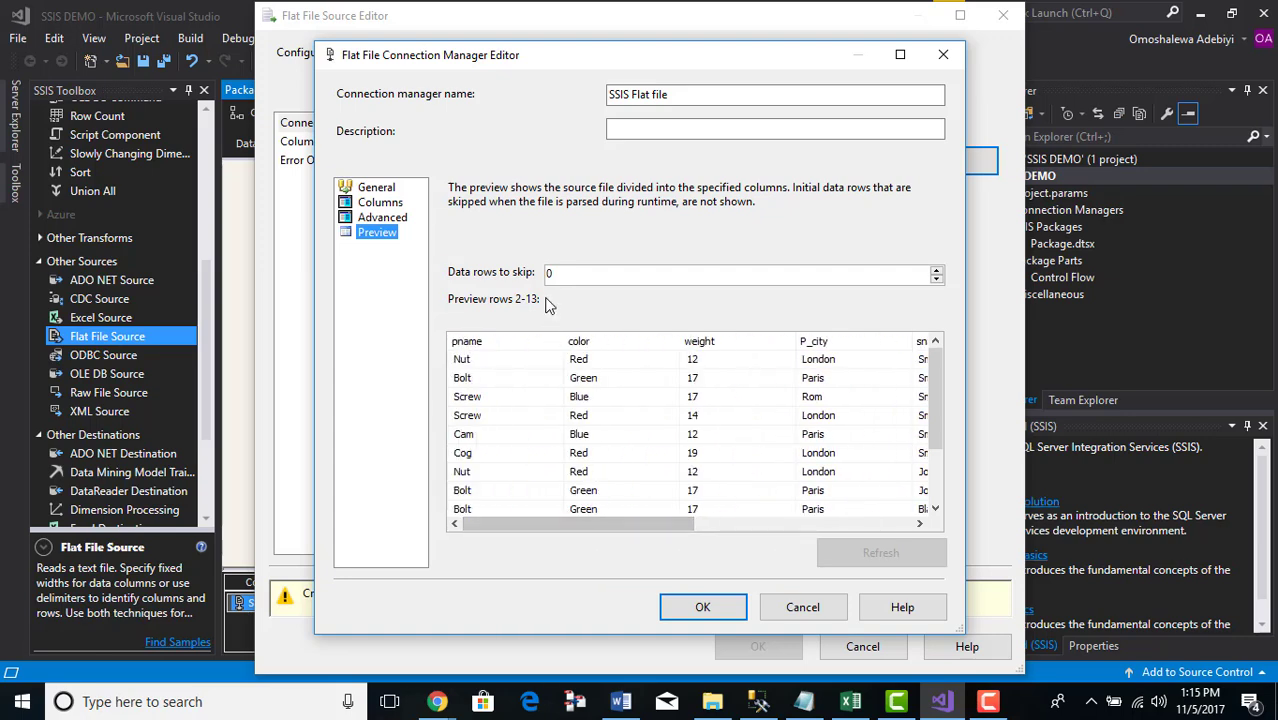
{"action": "left_click", "coordinate": [715, 608]}
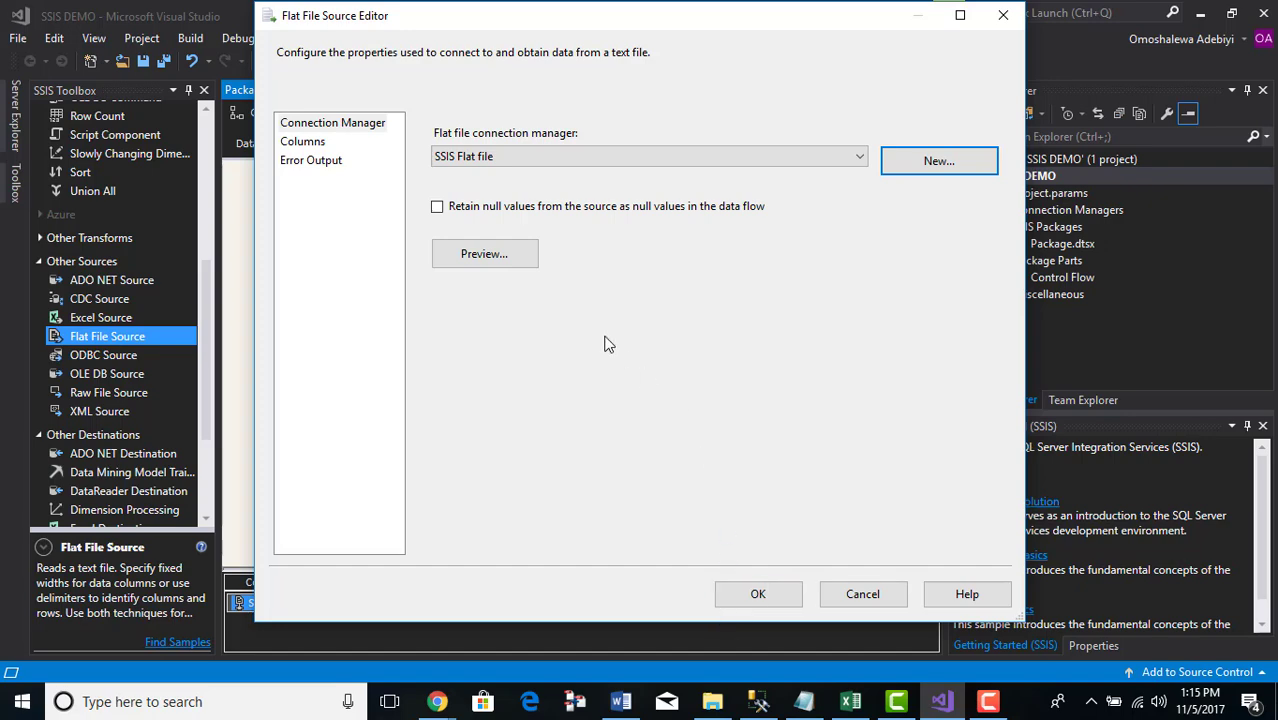
{"action": "left_click", "coordinate": [756, 592]}
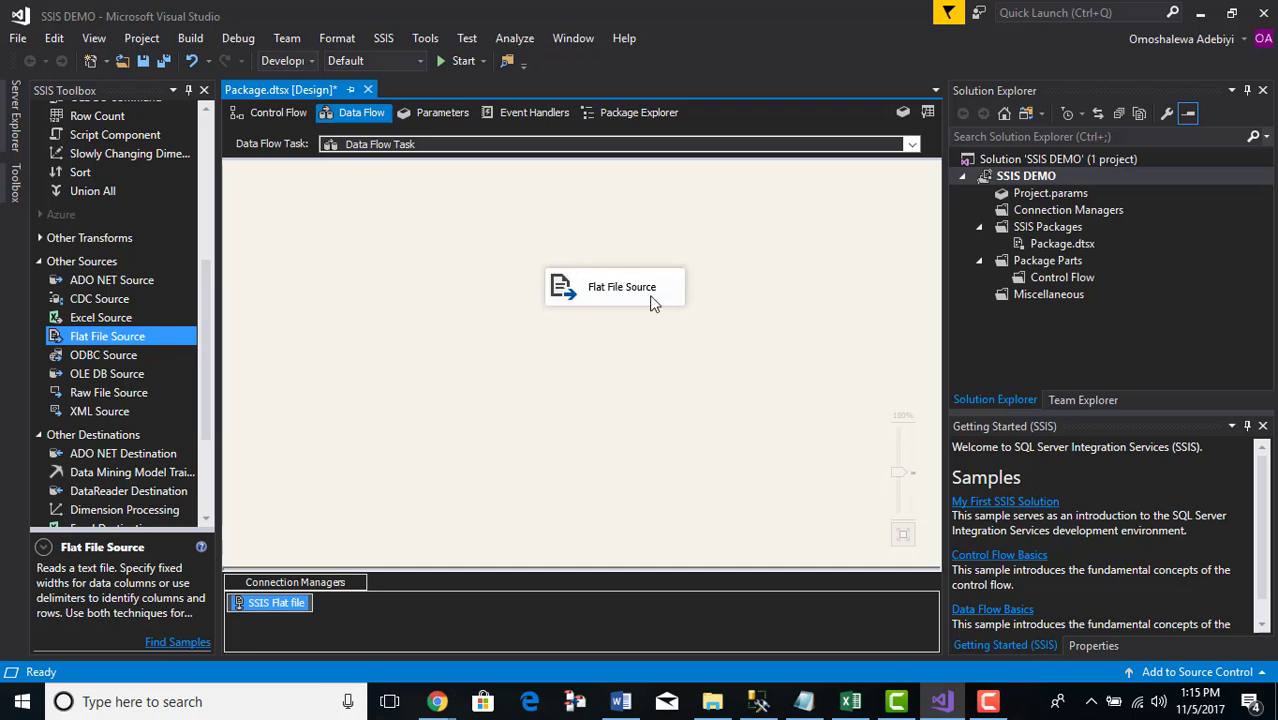
Step: Move the Flat File Source up toward the top centre of the data flow canvas
{"action": "left_click", "coordinate": [670, 288]}
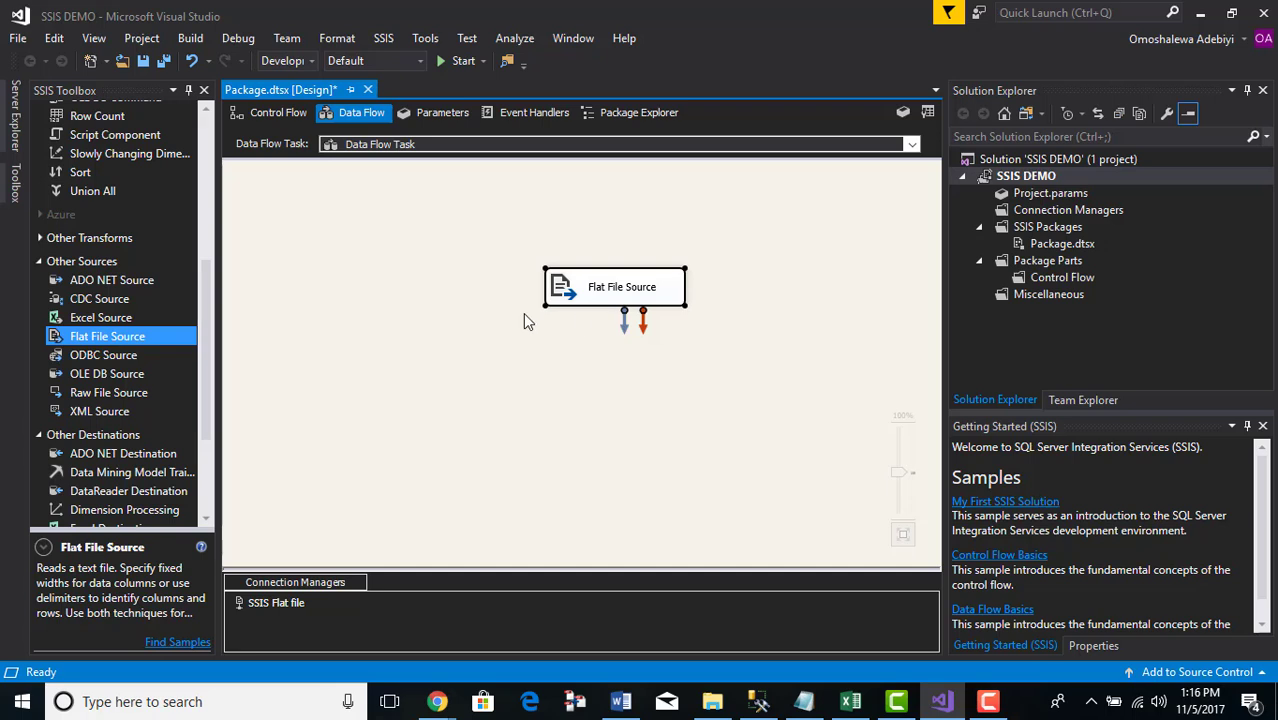
{"action": "left_click", "coordinate": [560, 375]}
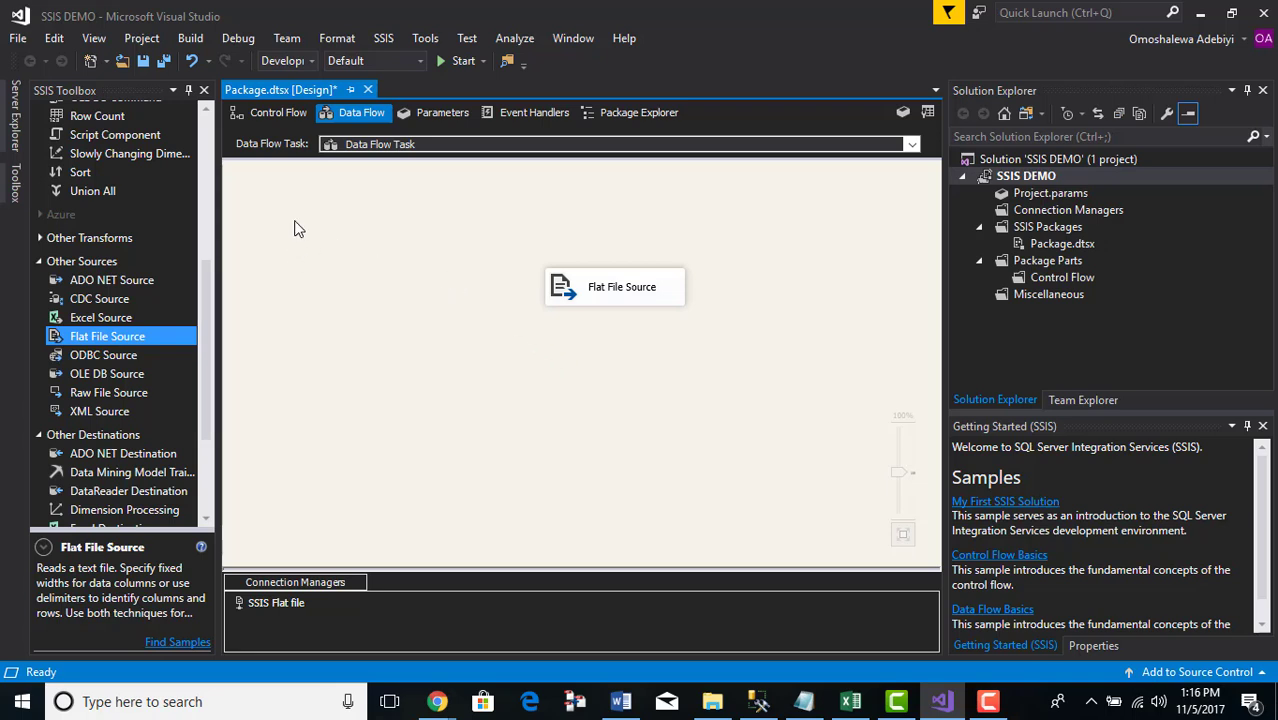
{"action": "left_click_drag", "start_coordinate": [597, 289], "coordinate": [534, 236]}
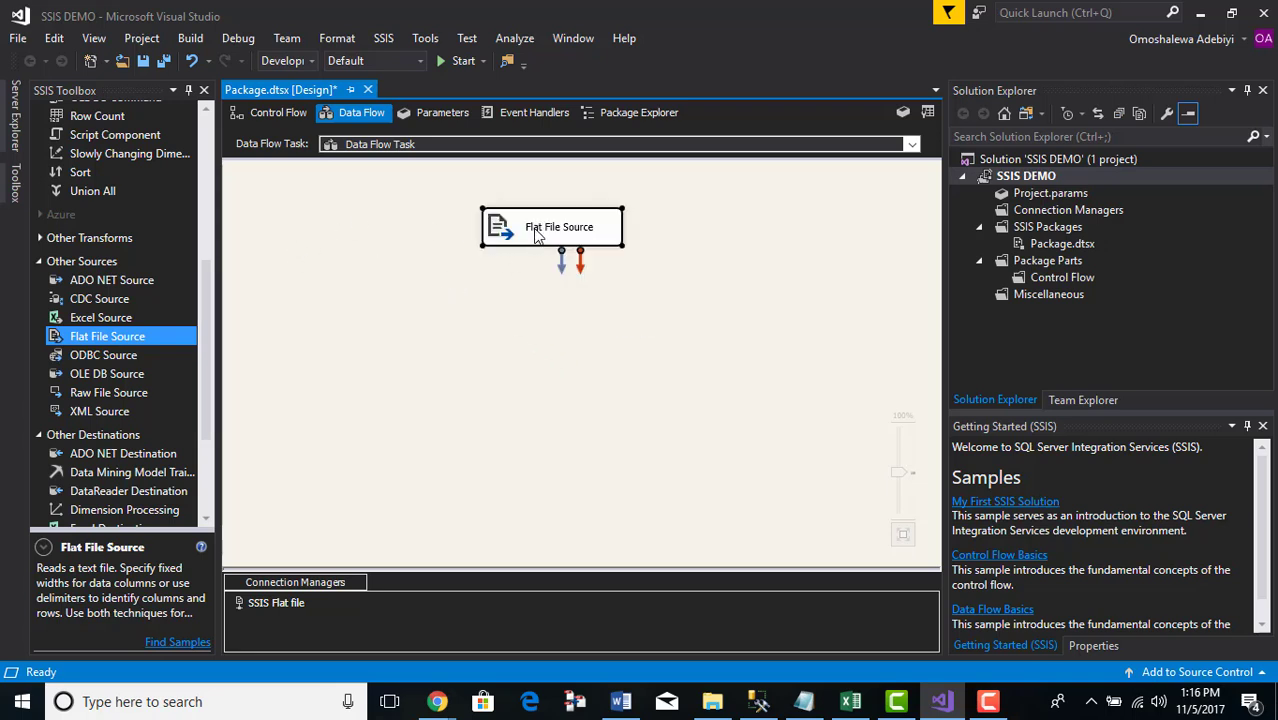
{"action": "left_click", "coordinate": [340, 313]}
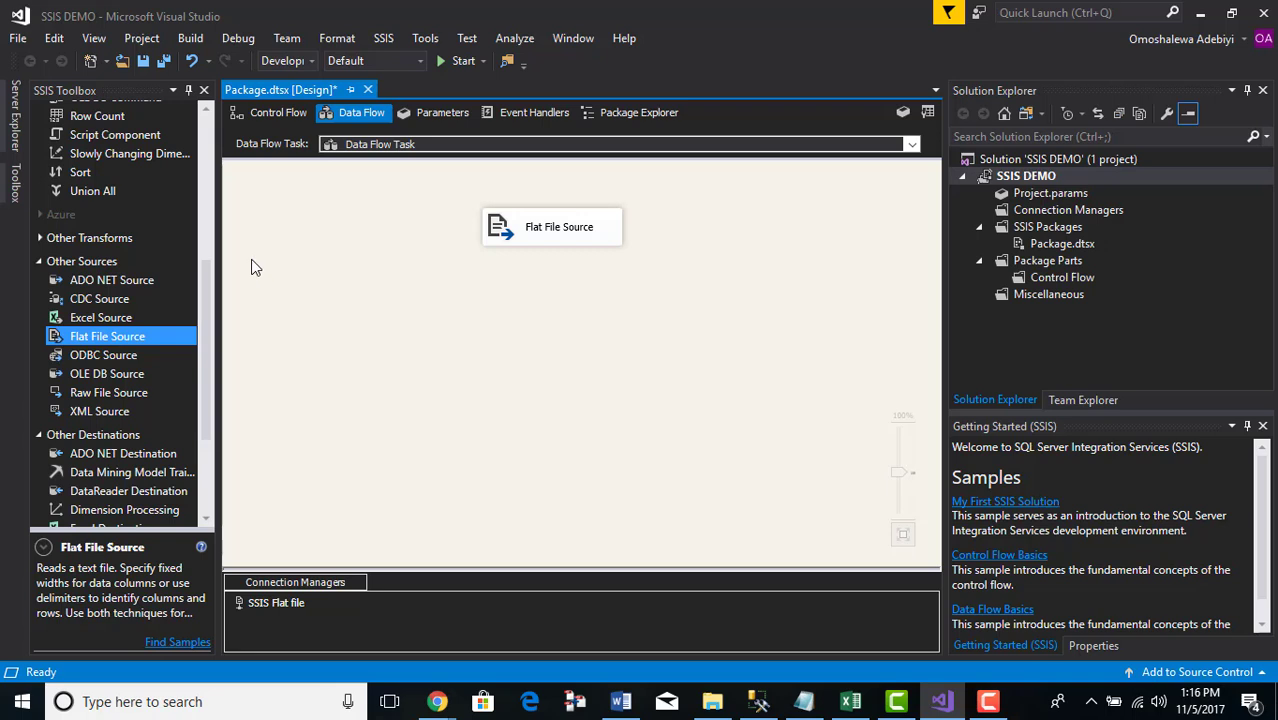
Step: Add an OLE DB Destination to the data flow, below the Flat File Source
{"action": "left_click", "coordinate": [206, 382]}
{"action": "left_click_drag", "start_coordinate": [206, 380], "coordinate": [213, 447]}
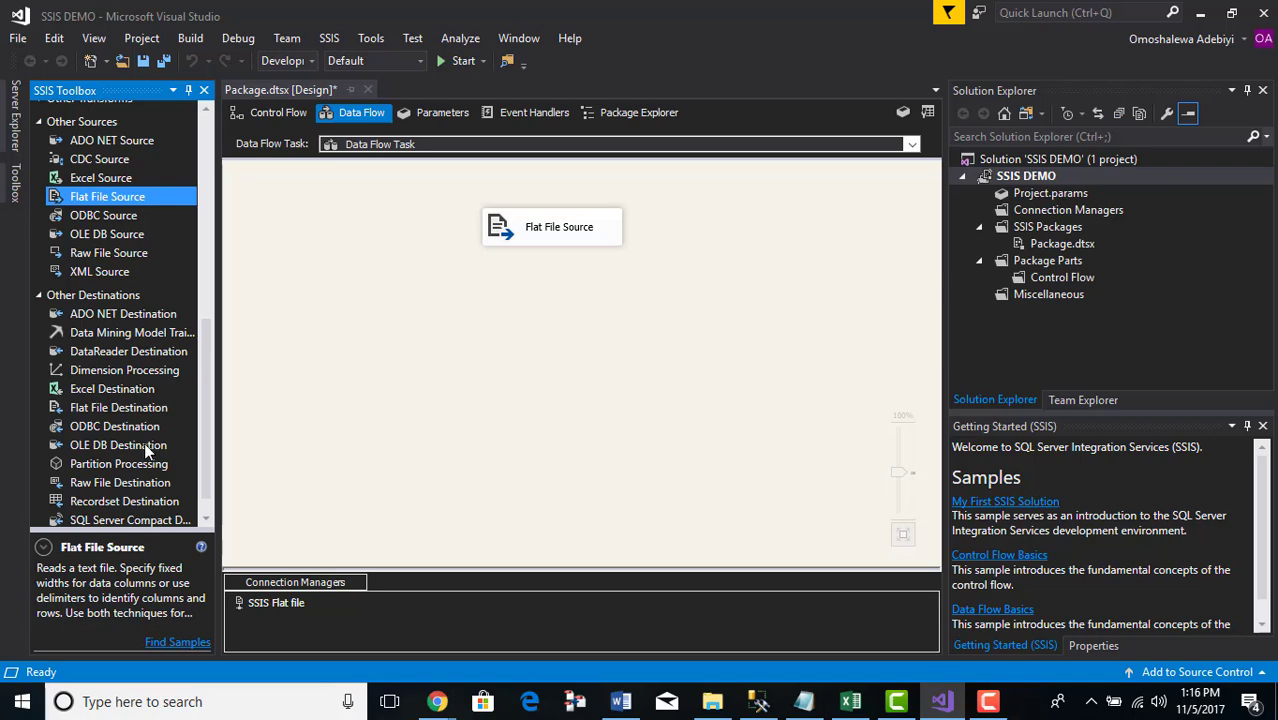
{"action": "left_click", "coordinate": [110, 448]}
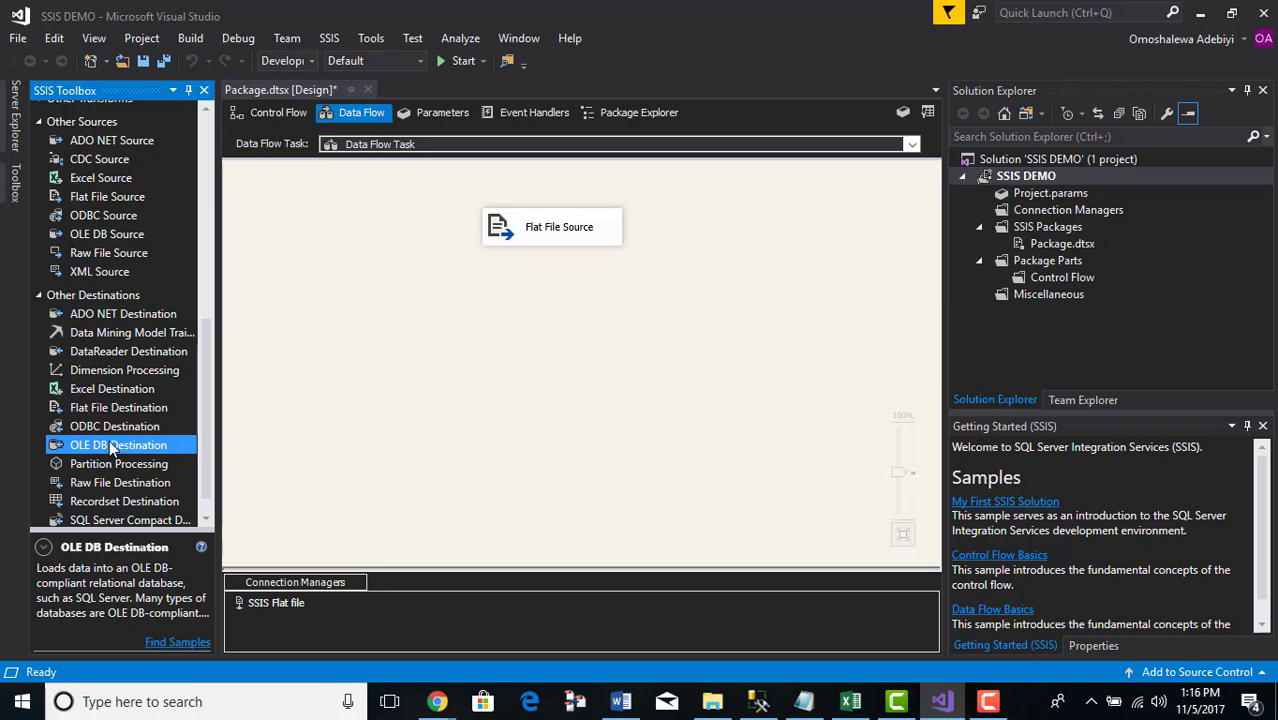
{"action": "left_click_drag", "start_coordinate": [110, 448], "coordinate": [566, 340]}
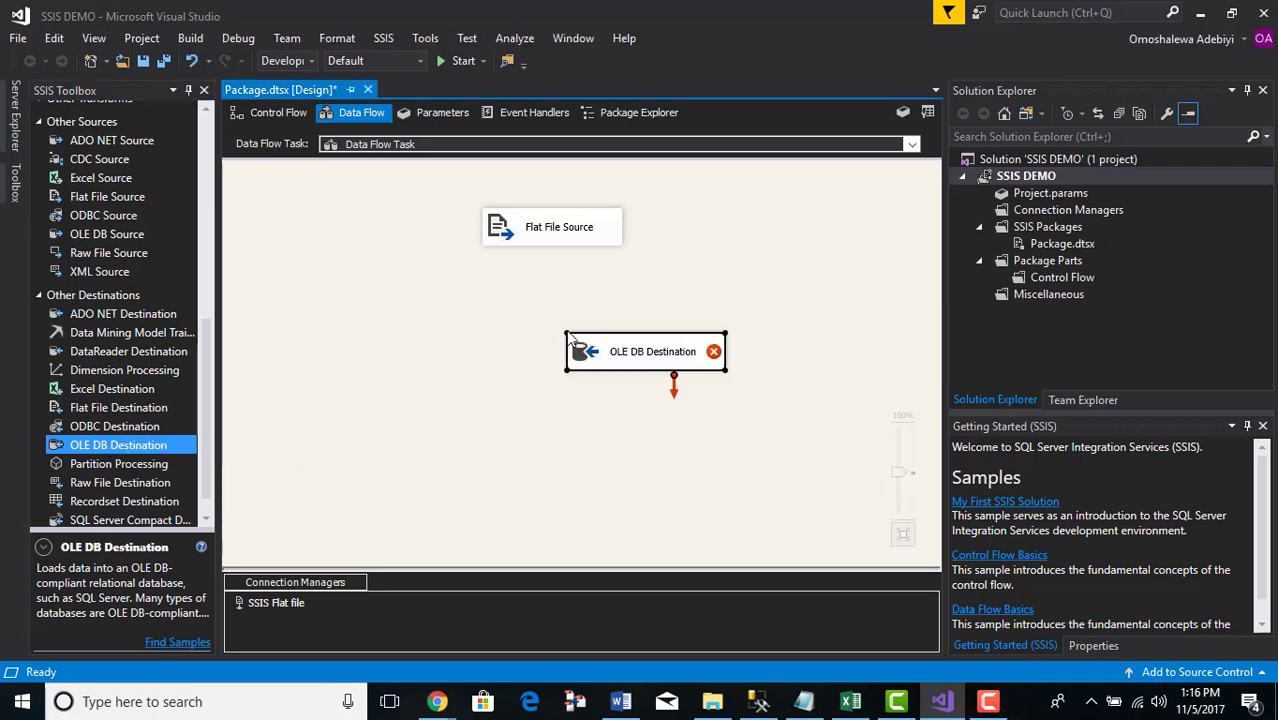
{"action": "left_click", "coordinate": [685, 305]}
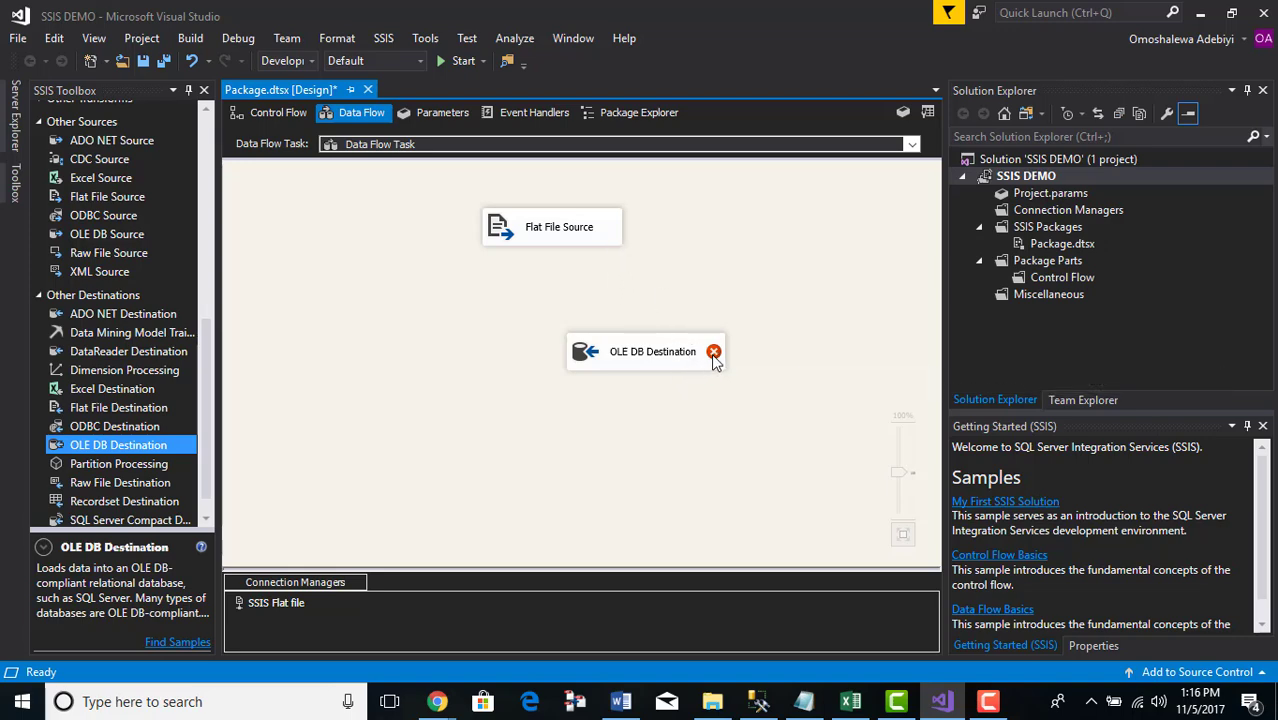
Step: Open the OLE DB Destination for editing despite its missing input columns and start a new OLE DB data connection
{"action": "mouse_move", "coordinate": [715, 360]}
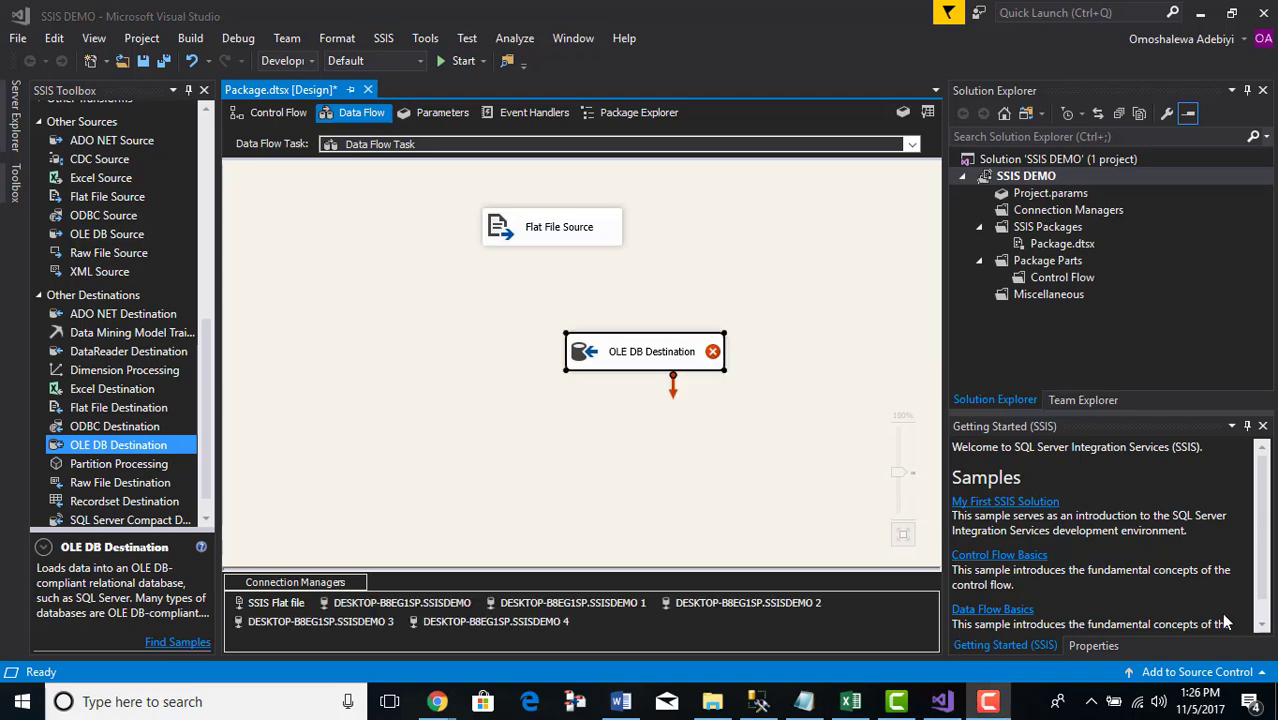
{"action": "mouse_move", "coordinate": [641, 356]}
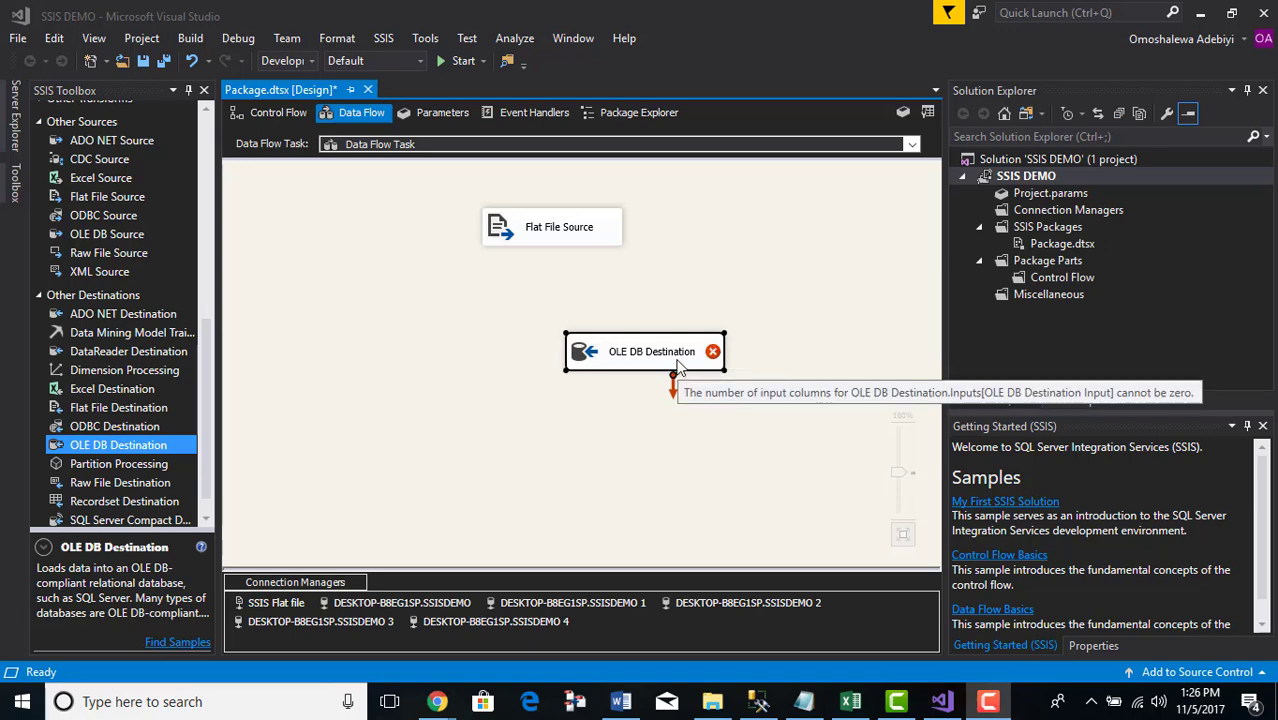
{"action": "double_click", "coordinate": [676, 362]}
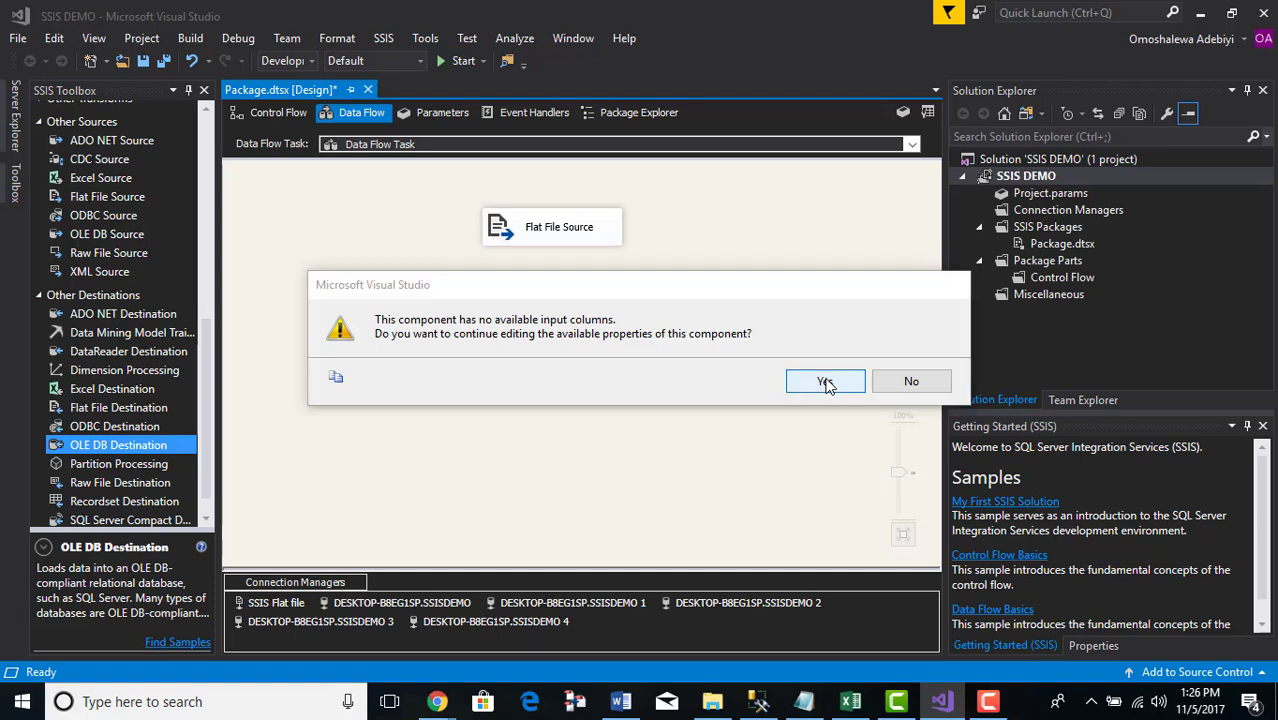
{"action": "left_click", "coordinate": [826, 382]}
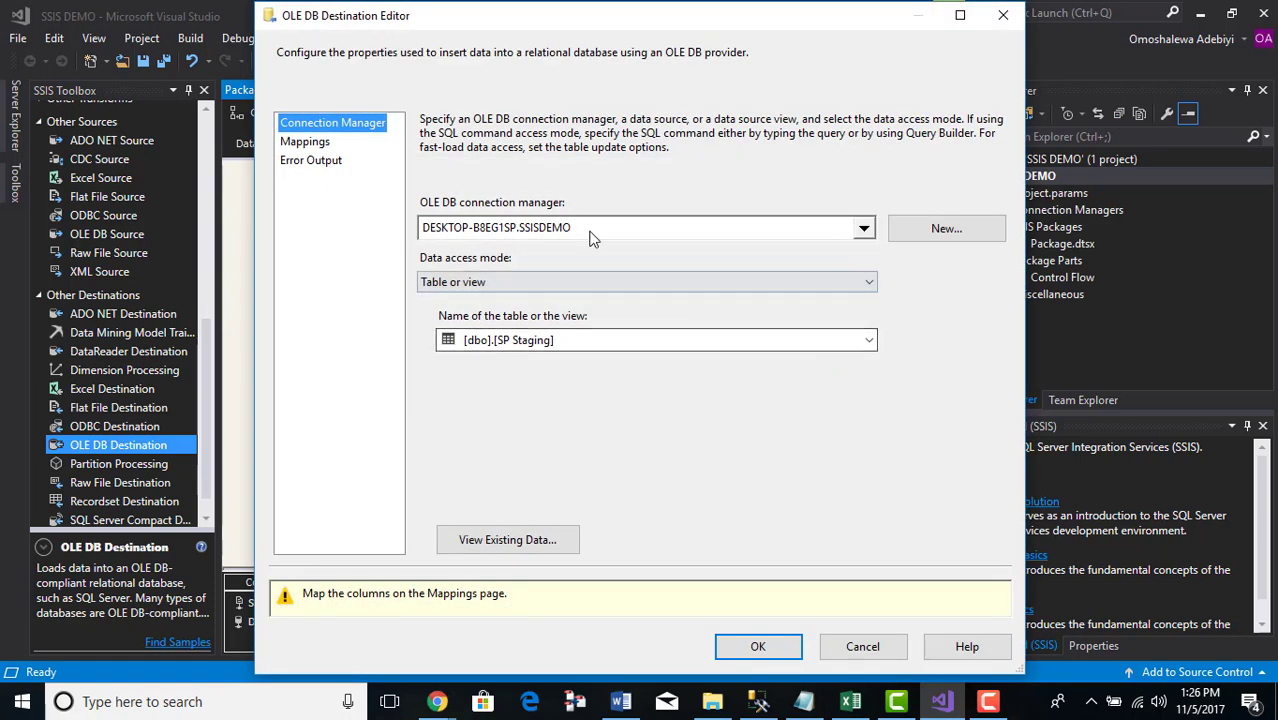
{"action": "left_click", "coordinate": [946, 230]}
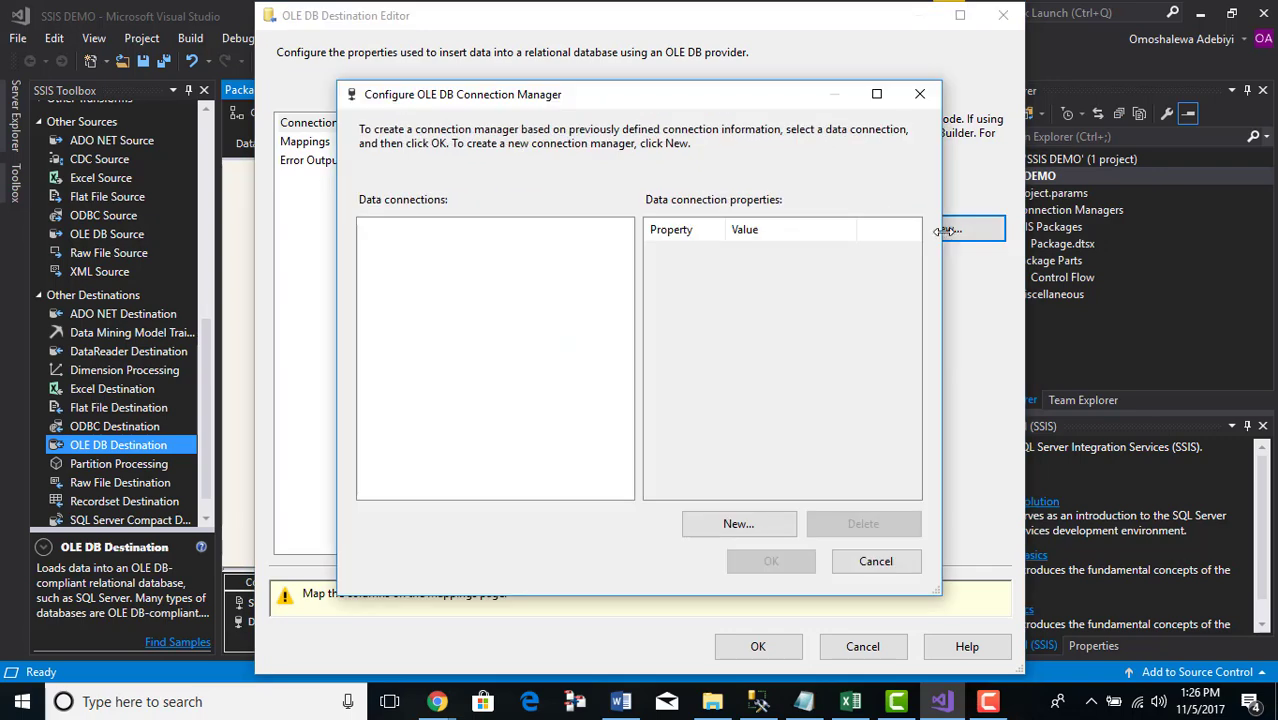
{"action": "left_click", "coordinate": [759, 524]}
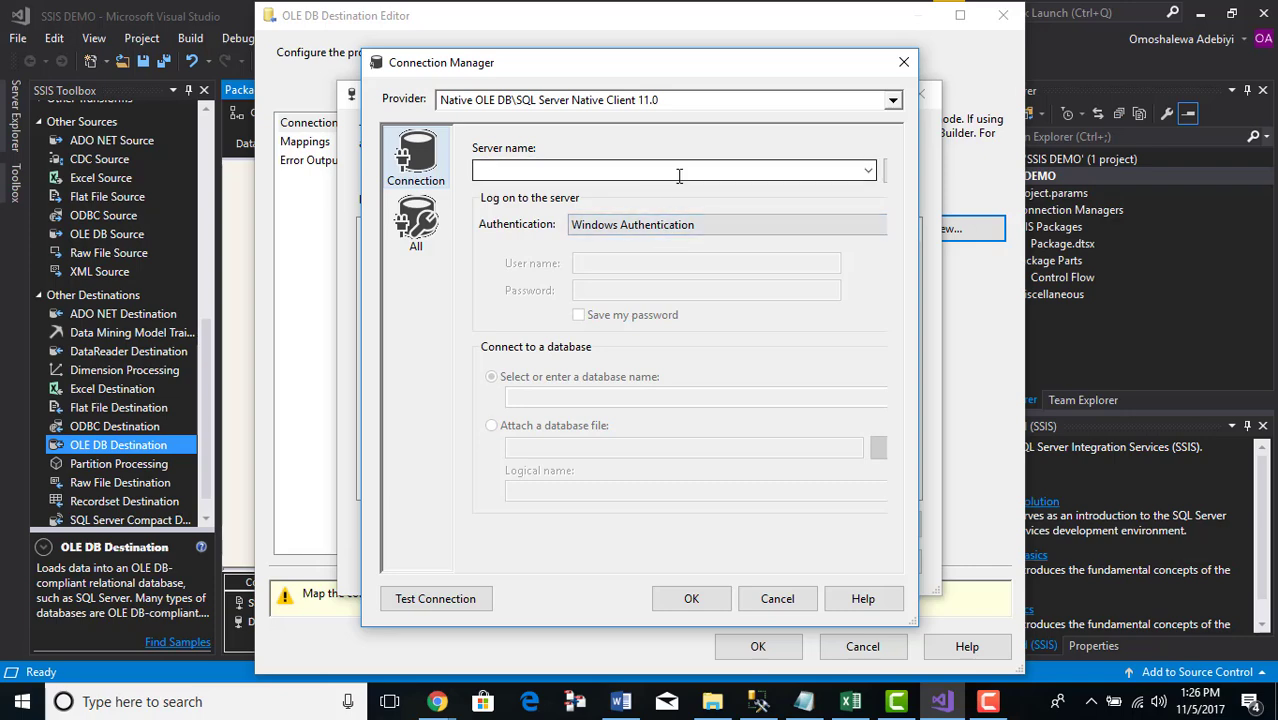
Step: Switch to SQL Server Management Studio and look up the database engine's server name in the Connect to Server dialog
{"action": "left_click", "coordinate": [869, 170]}
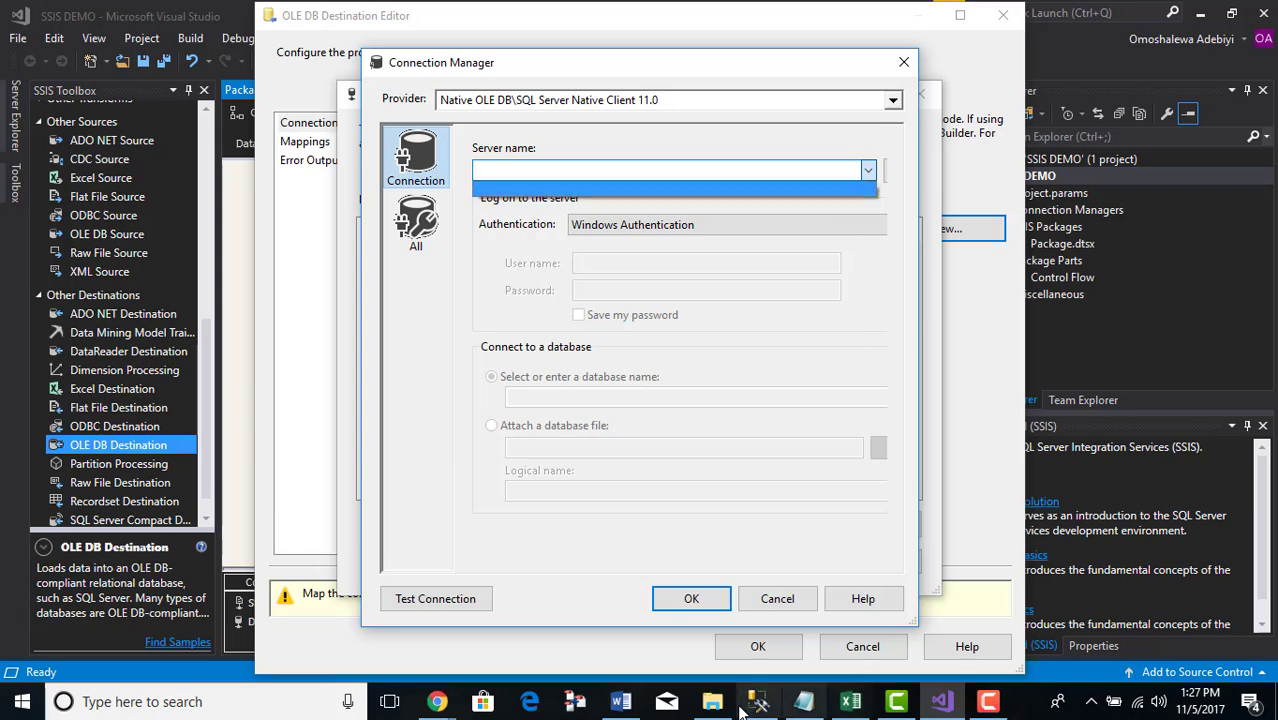
{"action": "mouse_move", "coordinate": [757, 706]}
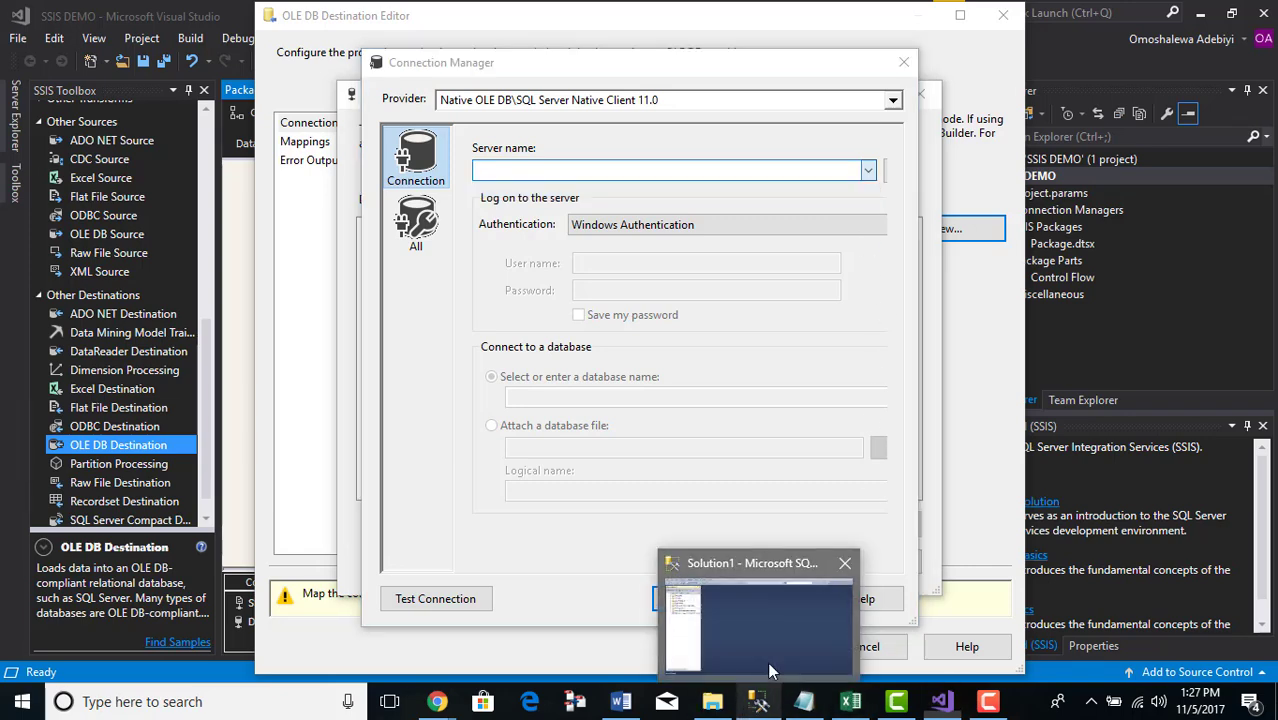
{"action": "left_click", "coordinate": [767, 662]}
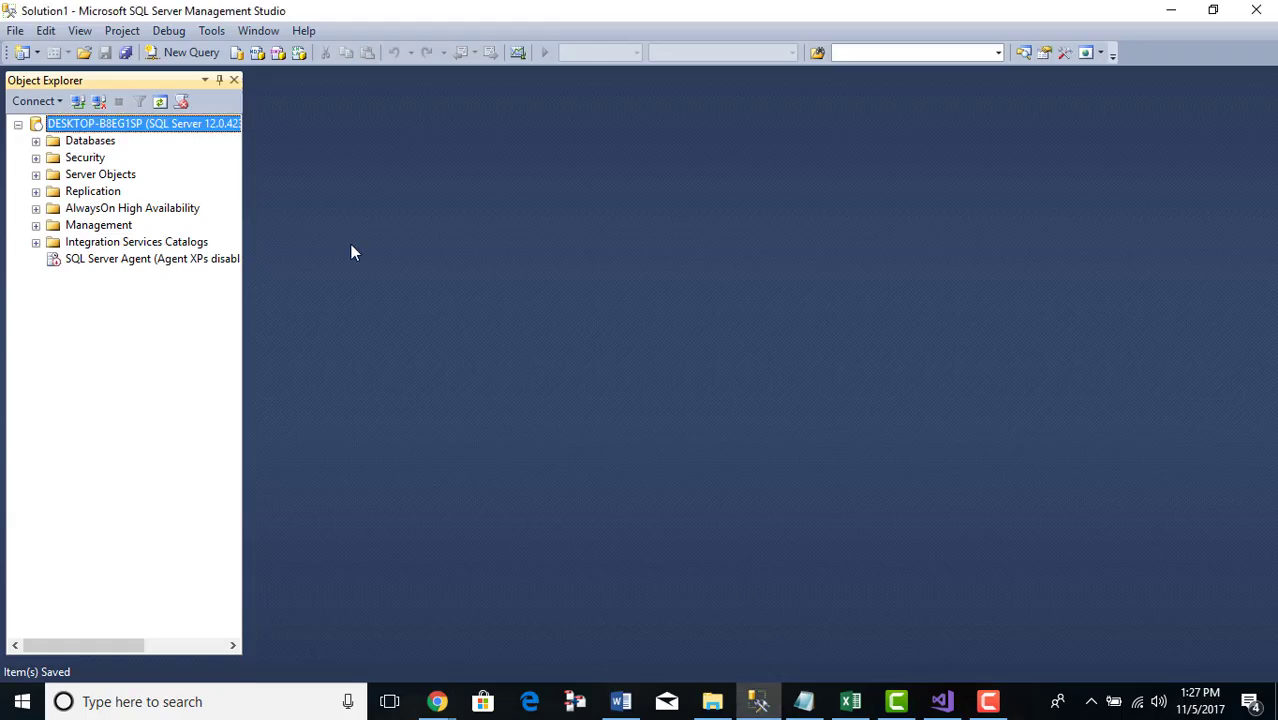
{"action": "left_click", "coordinate": [42, 102]}
{"action": "left_click", "coordinate": [66, 122]}
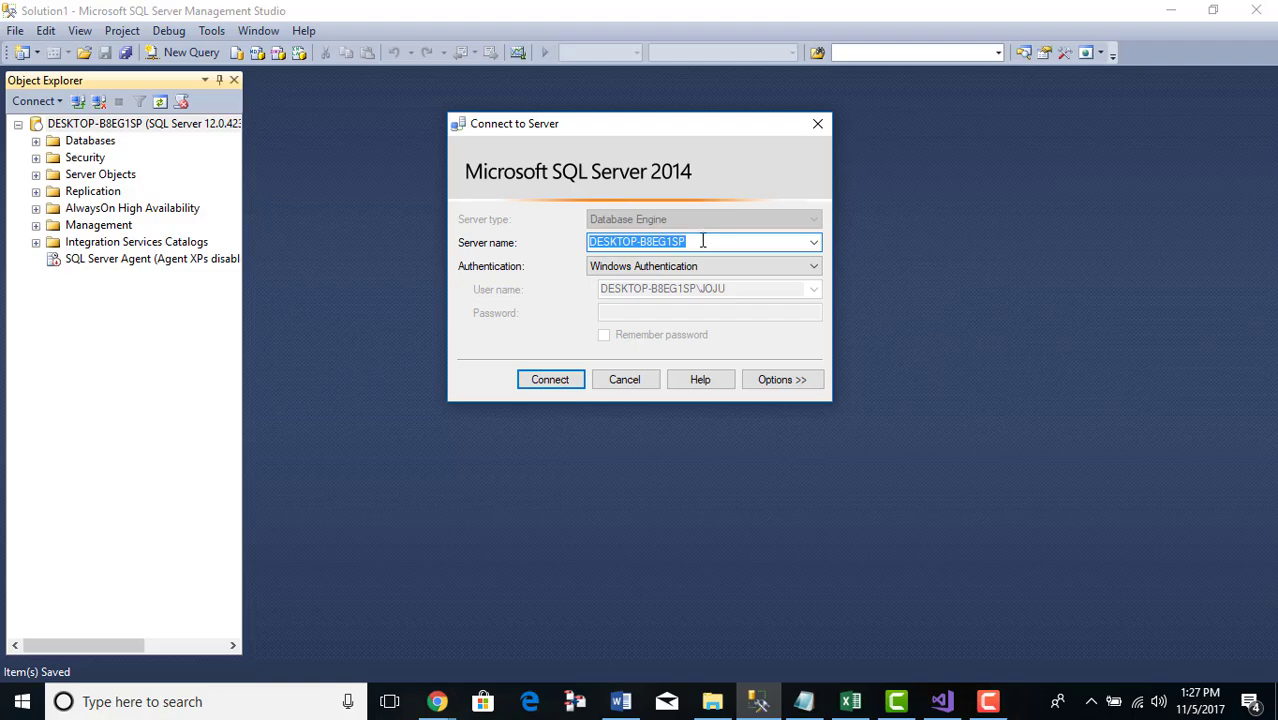
{"action": "left_click", "coordinate": [817, 123]}
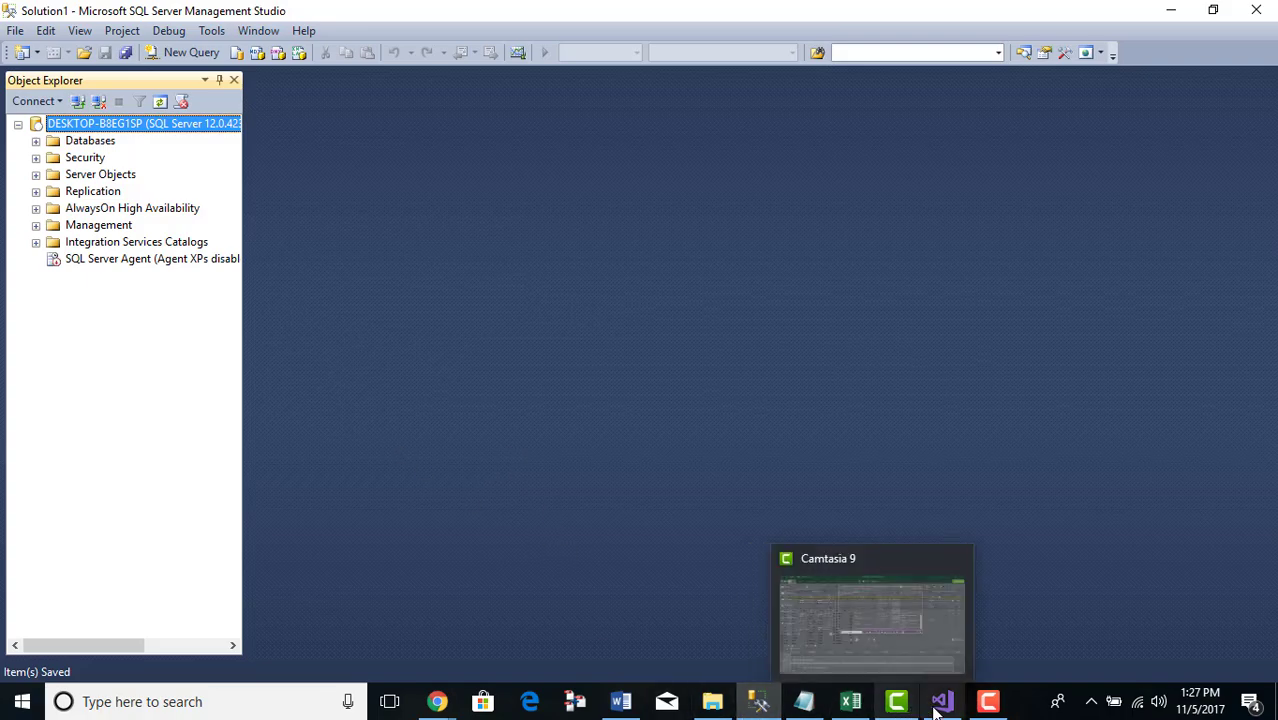
Step: Switch back to Visual Studio and set the connection's server name to DESKTOP-B8EG1SP and its database to SSISDEMO
{"action": "left_click", "coordinate": [946, 640]}
{"action": "left_click", "coordinate": [582, 176]}
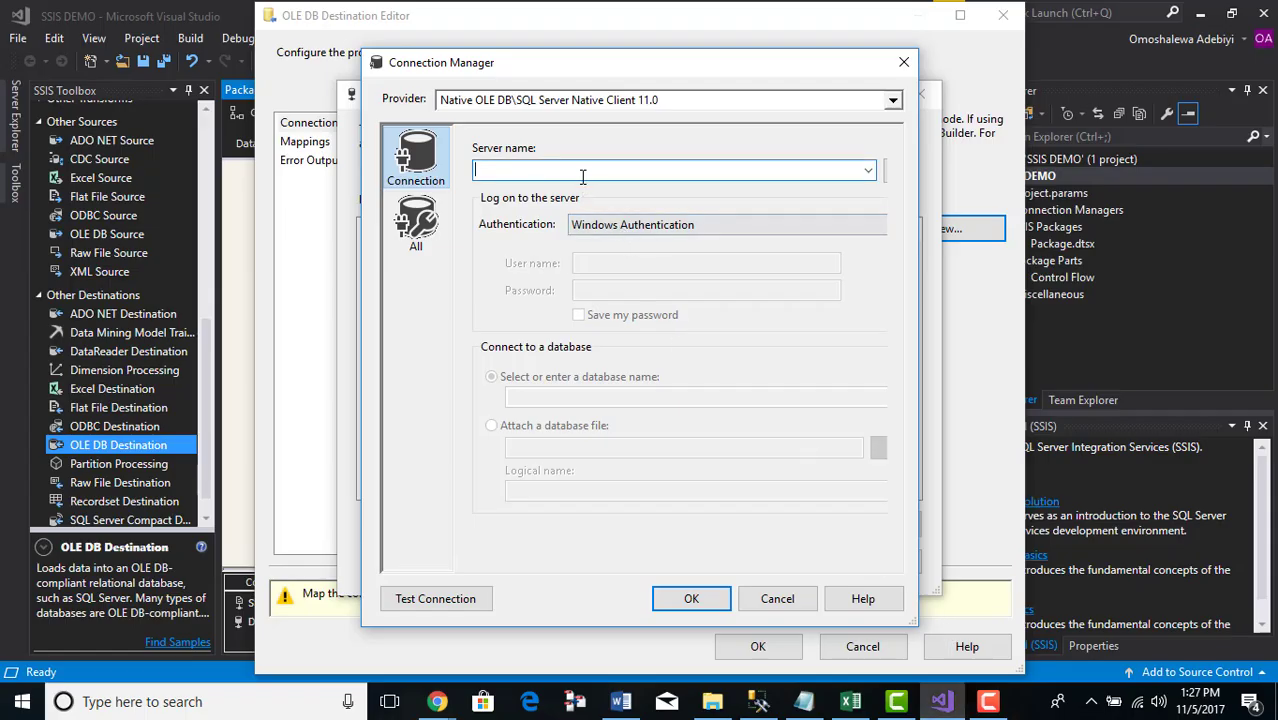
{"action": "type", "text": "DESKTOP-B8EG1SP"}
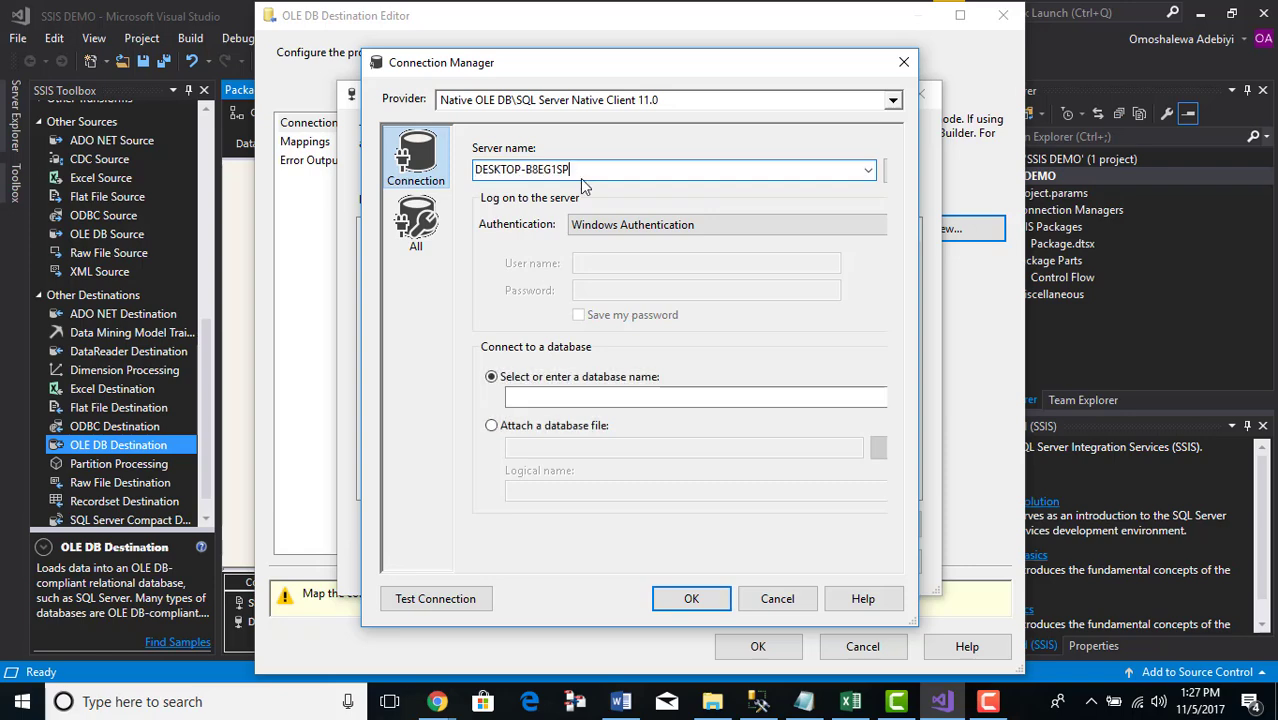
{"action": "left_click_drag", "start_coordinate": [922, 305], "coordinate": [984, 305]}
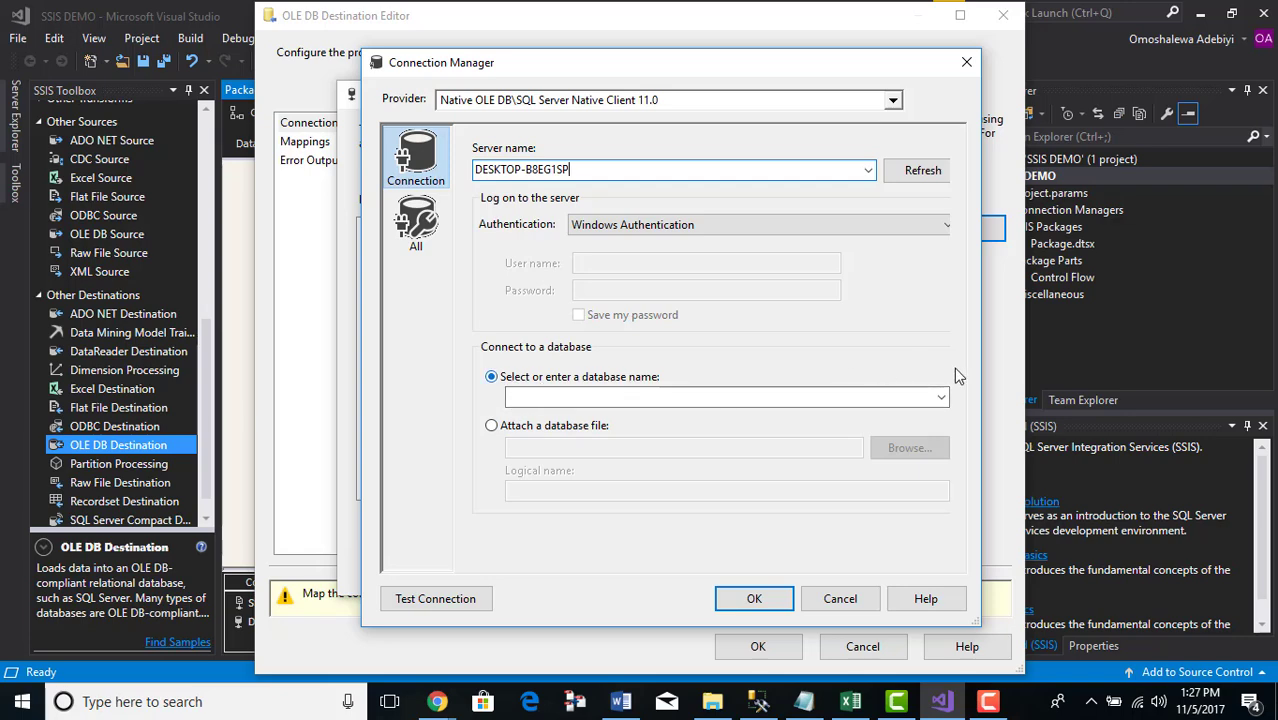
{"action": "left_click", "coordinate": [942, 398]}
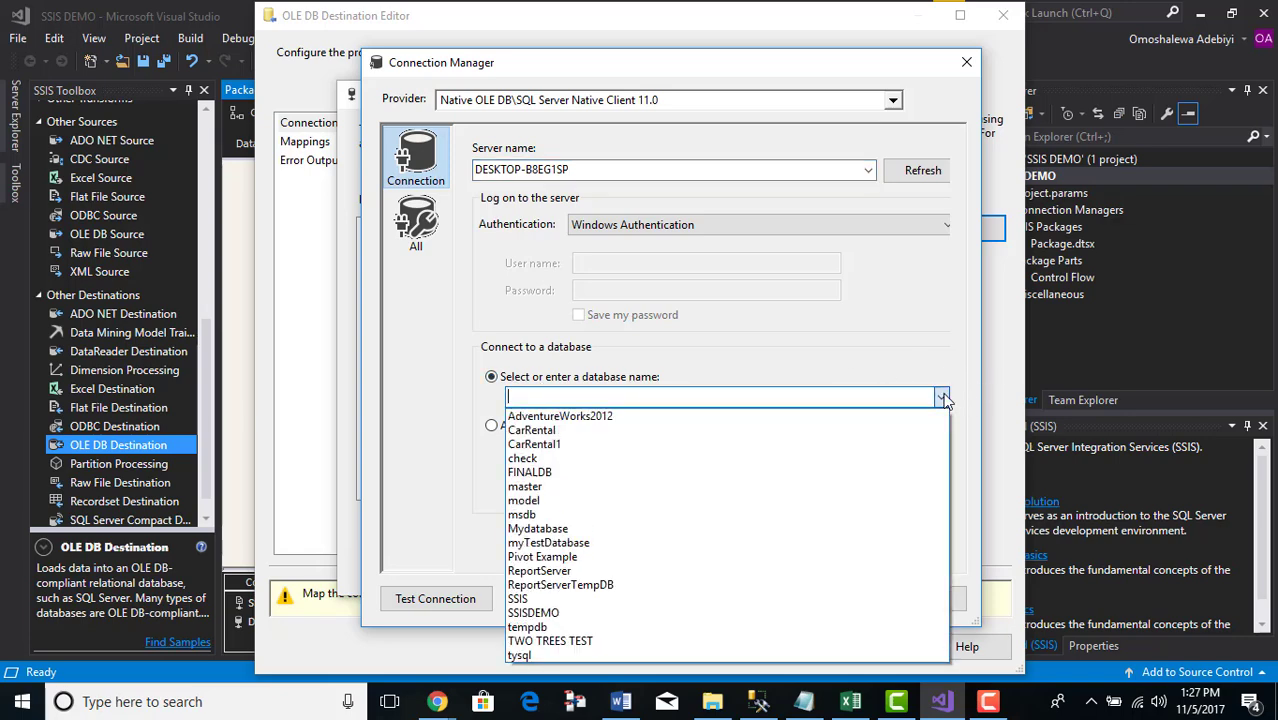
{"action": "left_click", "coordinate": [577, 615]}
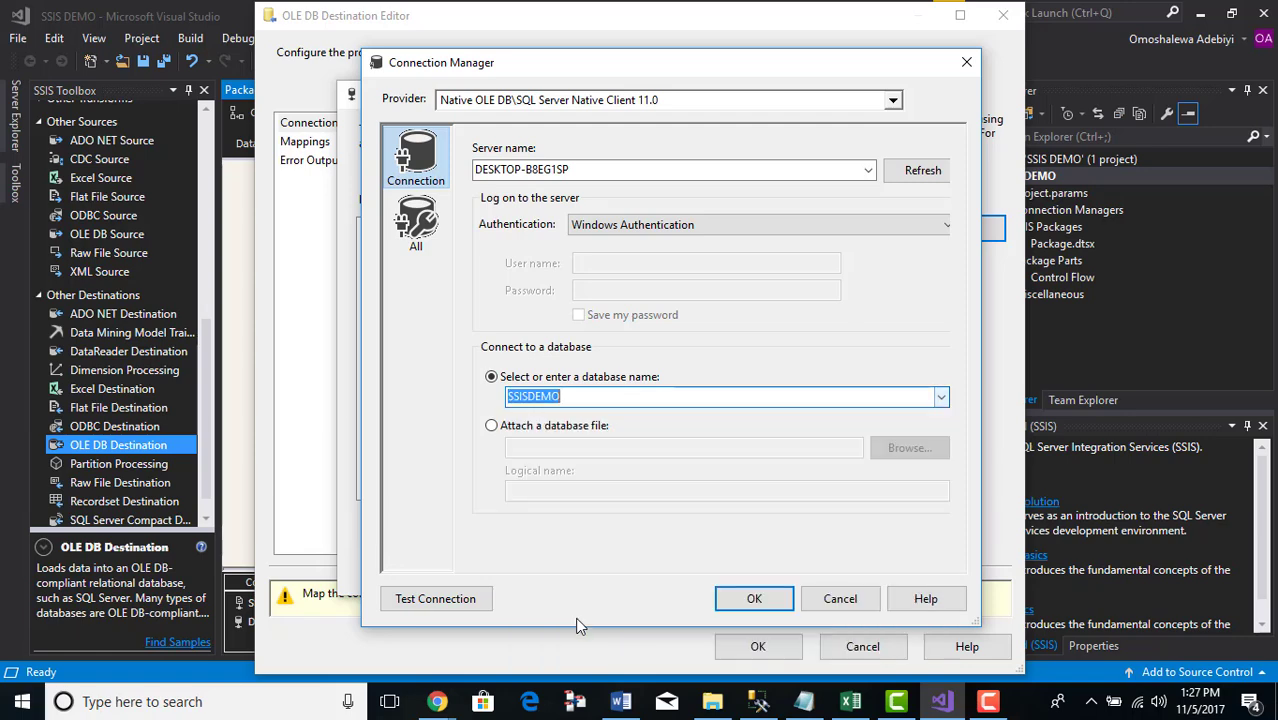
Step: Test the connection to the SSISDEMO database and accept the new data connection
{"action": "left_click", "coordinate": [477, 610]}
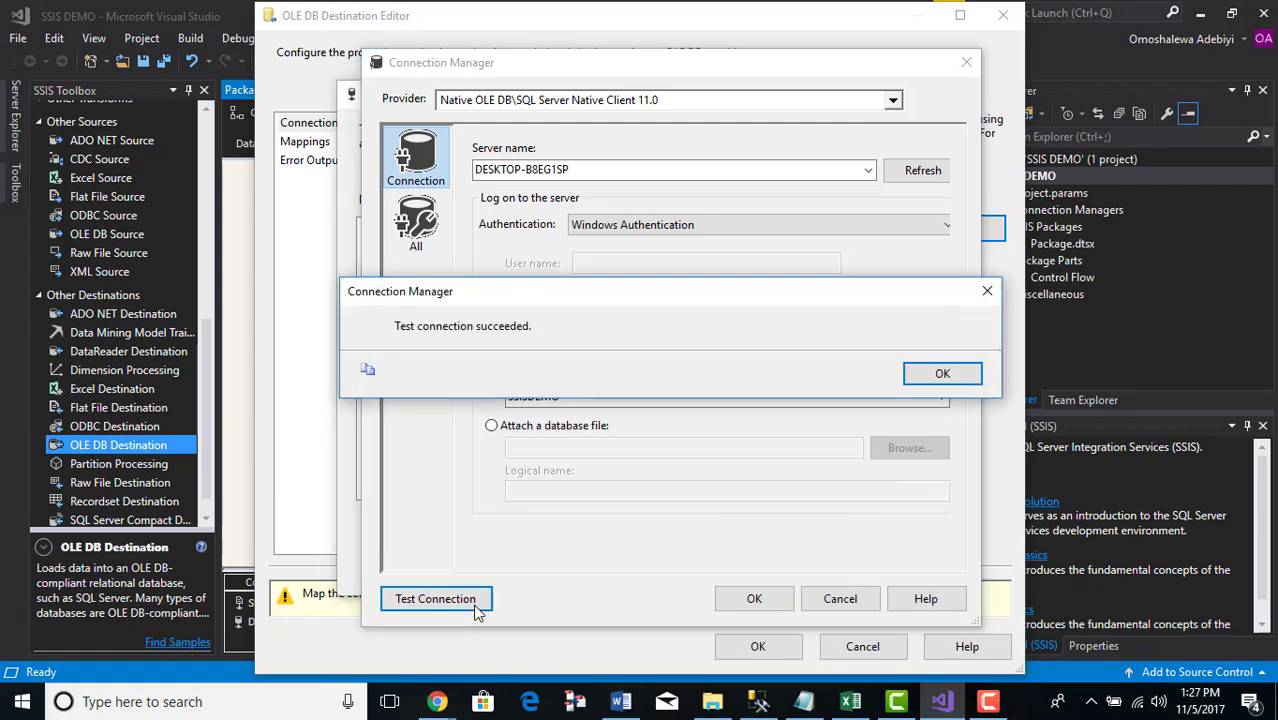
{"action": "left_click", "coordinate": [963, 373]}
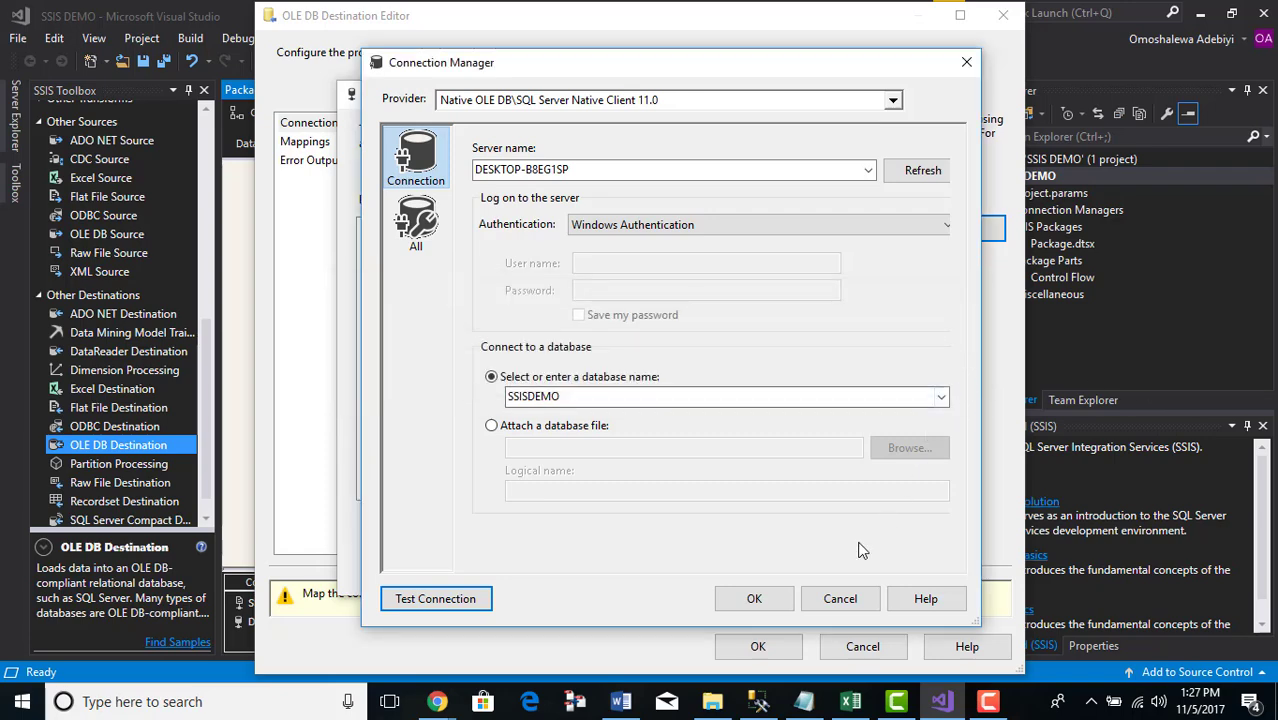
{"action": "left_click", "coordinate": [760, 596]}
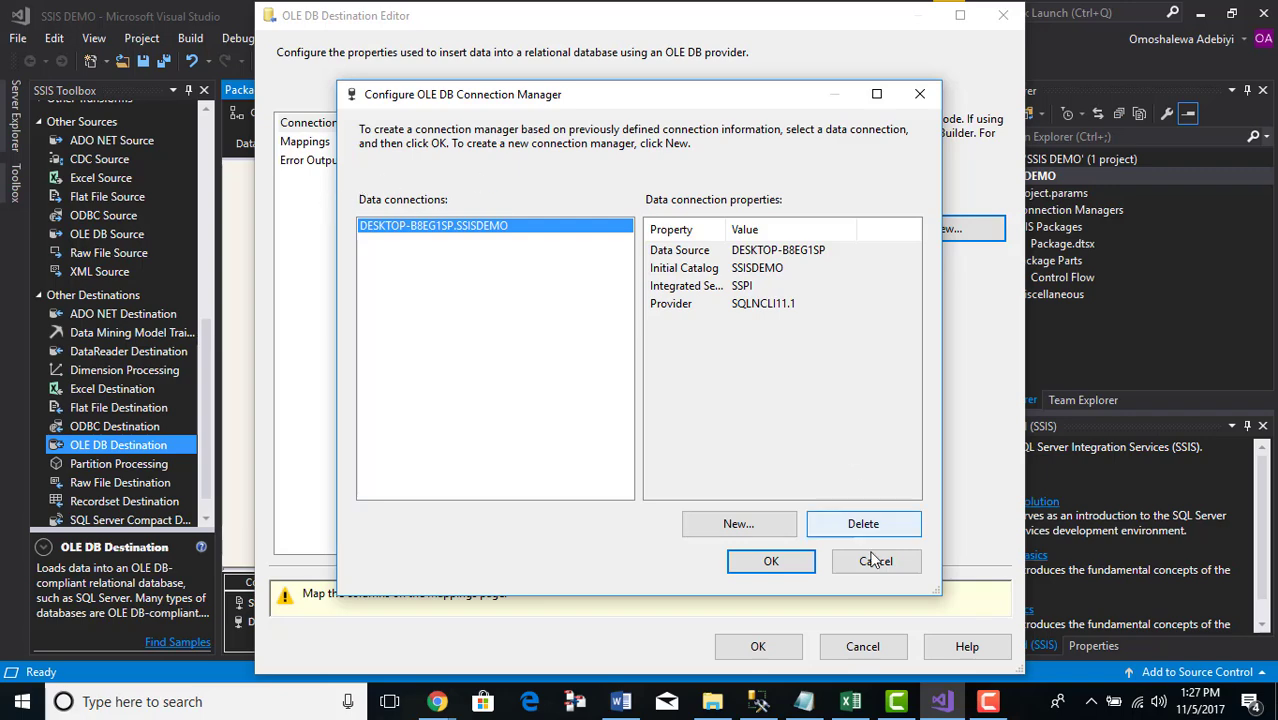
Step: Accept the DESKTOP-B8EG1SP.SSISDEMO connection for the OLE DB Destination and choose [dbo].[SP Staging] as its table
{"action": "left_click", "coordinate": [772, 563]}
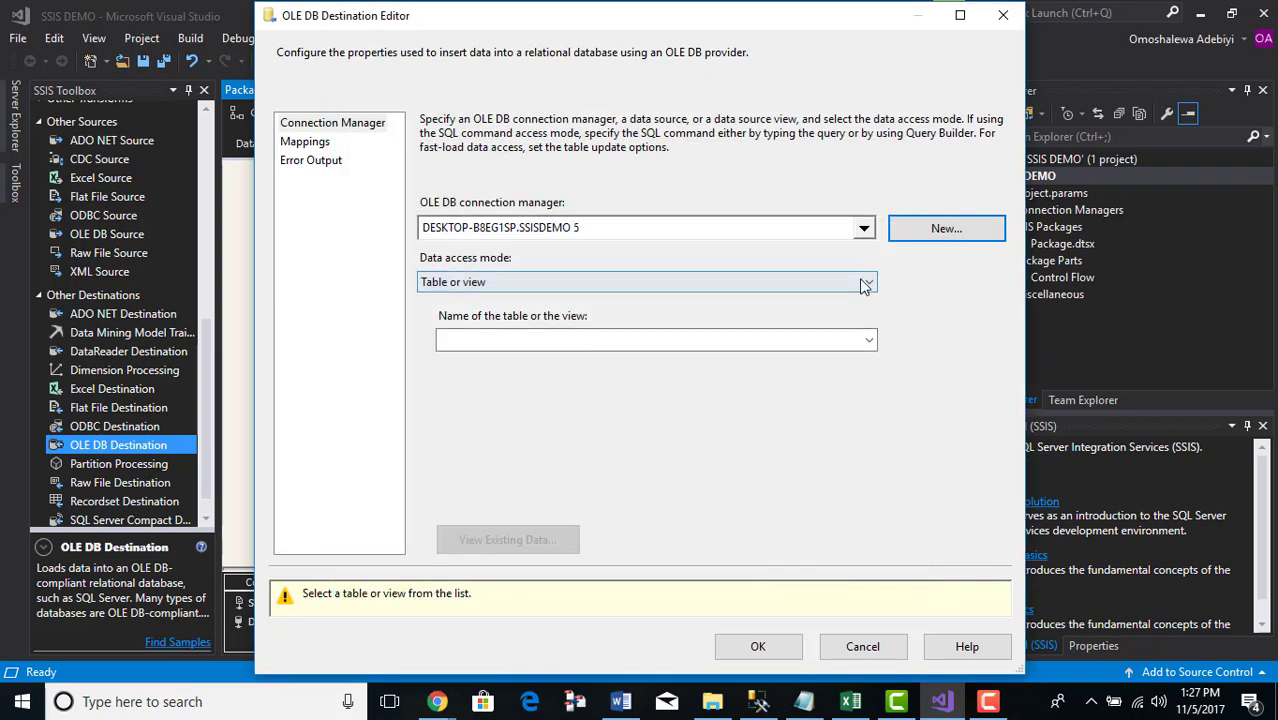
{"action": "left_click", "coordinate": [869, 340]}
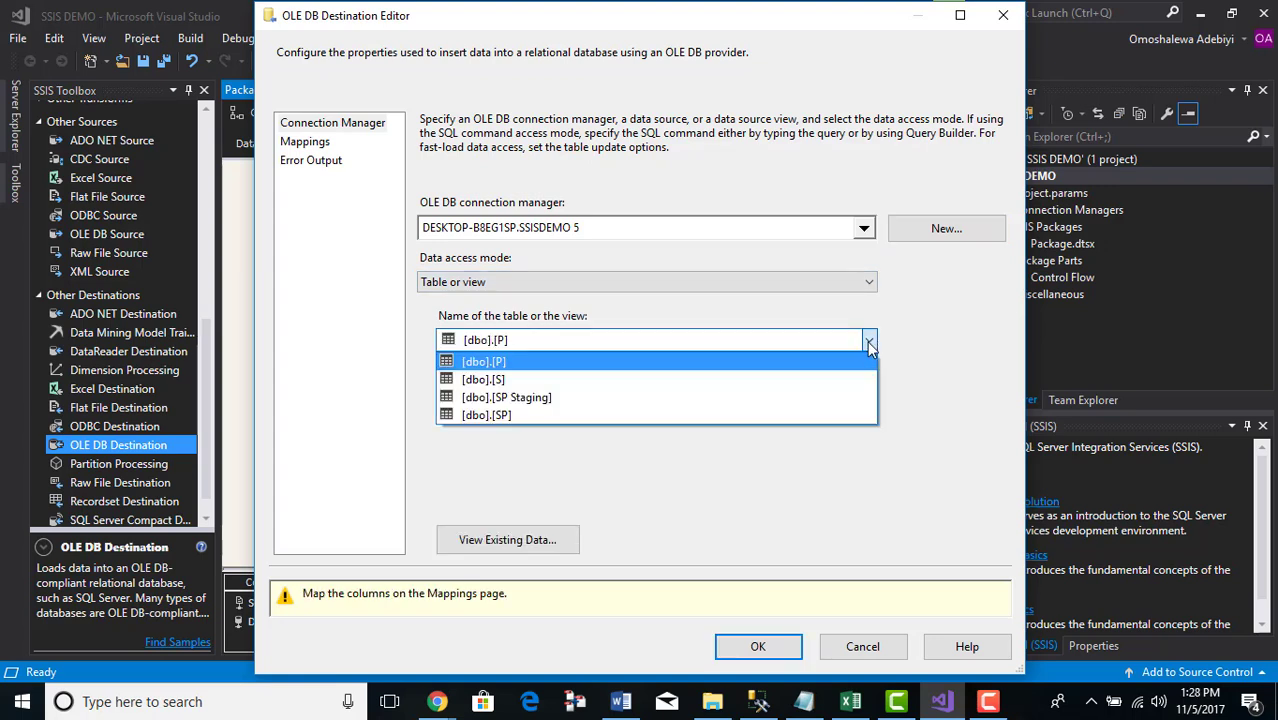
{"action": "left_click", "coordinate": [603, 398]}
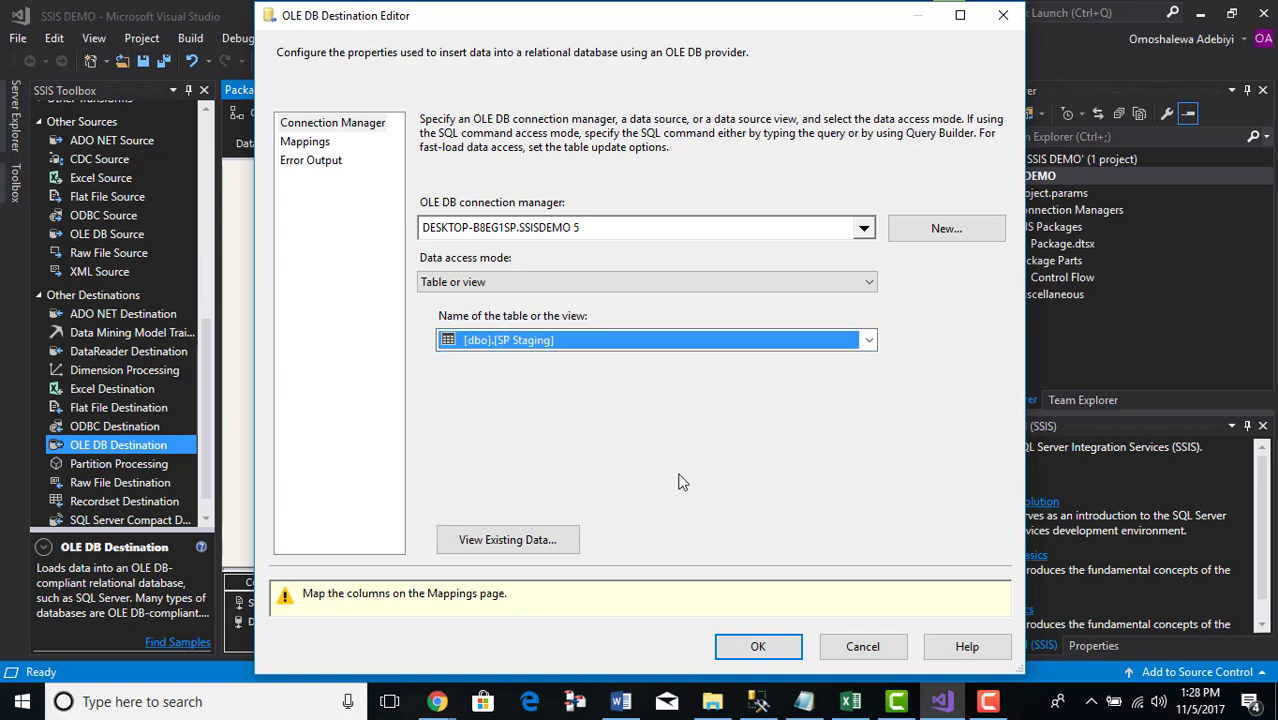
{"action": "left_click", "coordinate": [792, 650]}
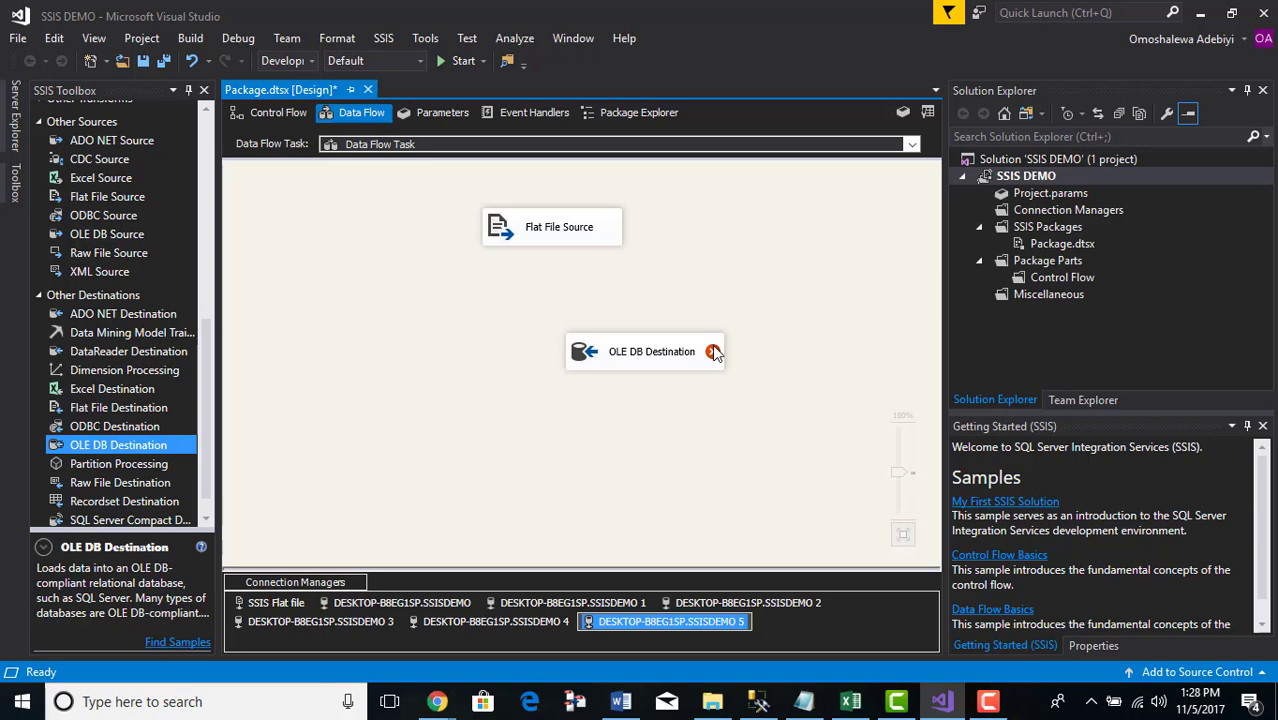
Step: Check the OLE DB Destination's error and connect the Flat File Source's regular data output to the destination
{"action": "mouse_move", "coordinate": [713, 351]}
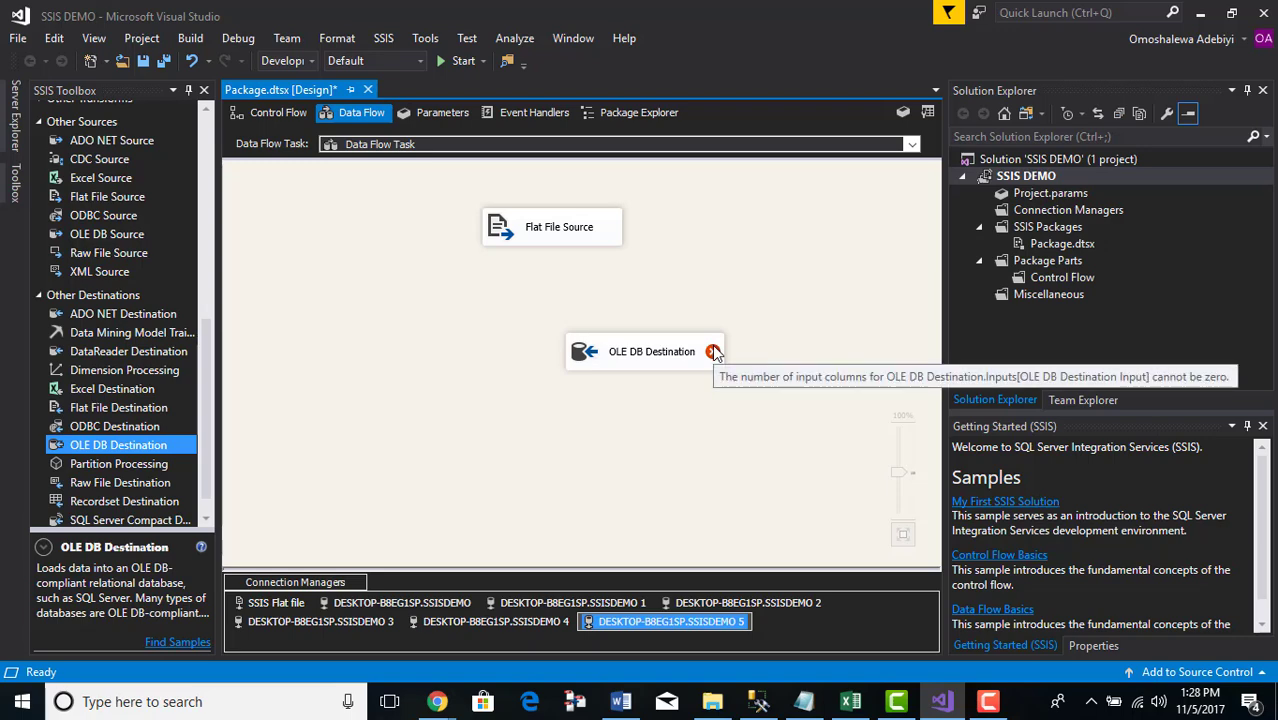
{"action": "left_click", "coordinate": [667, 380]}
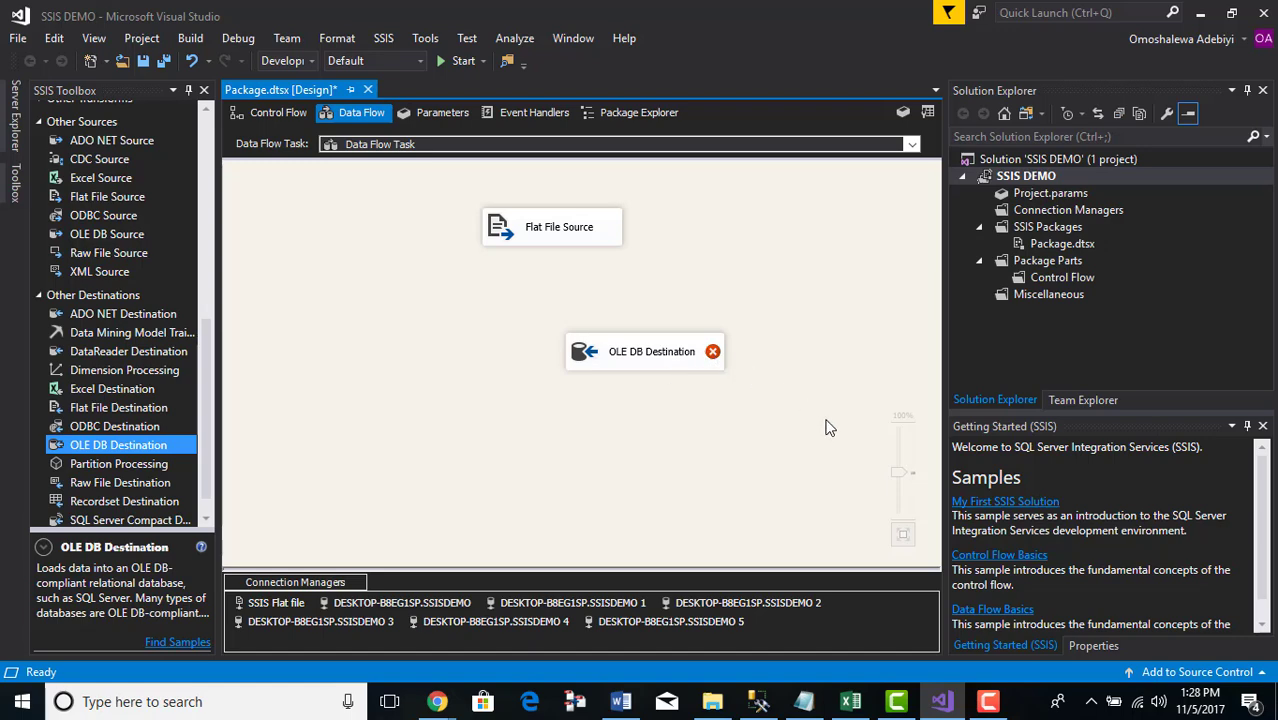
{"action": "left_click", "coordinate": [573, 240]}
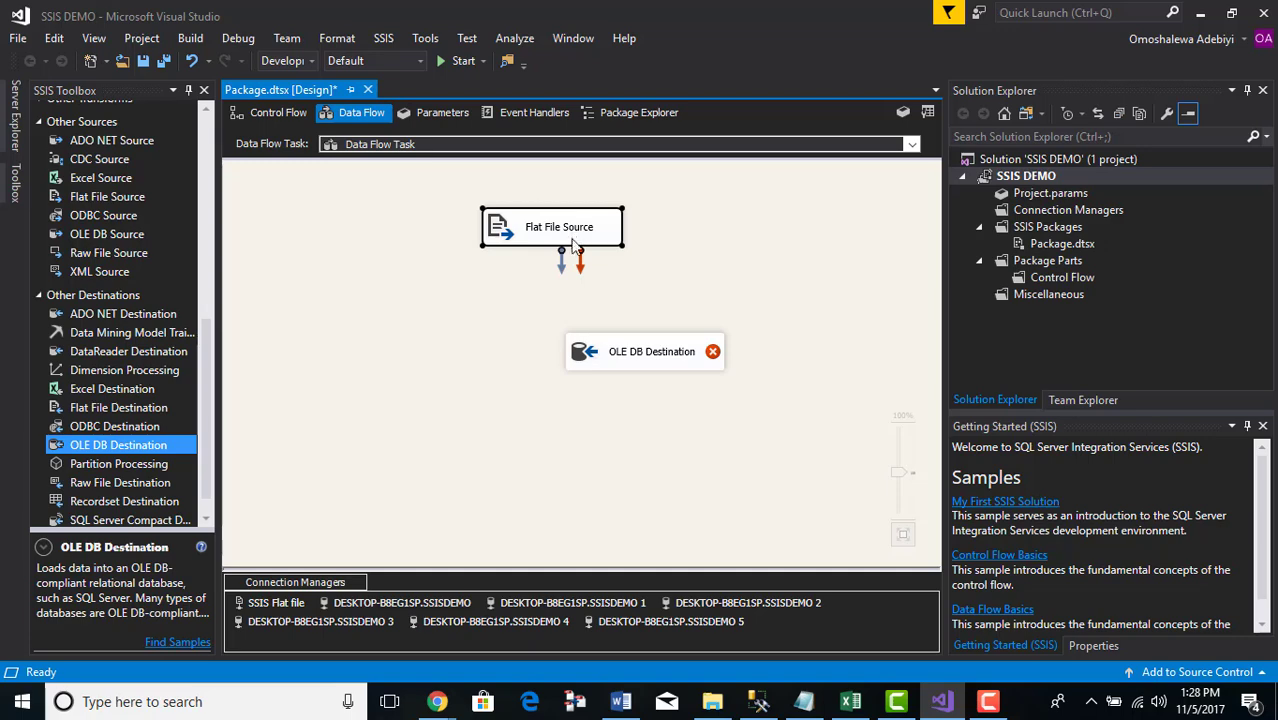
{"action": "left_click_drag", "start_coordinate": [561, 262], "coordinate": [627, 364]}
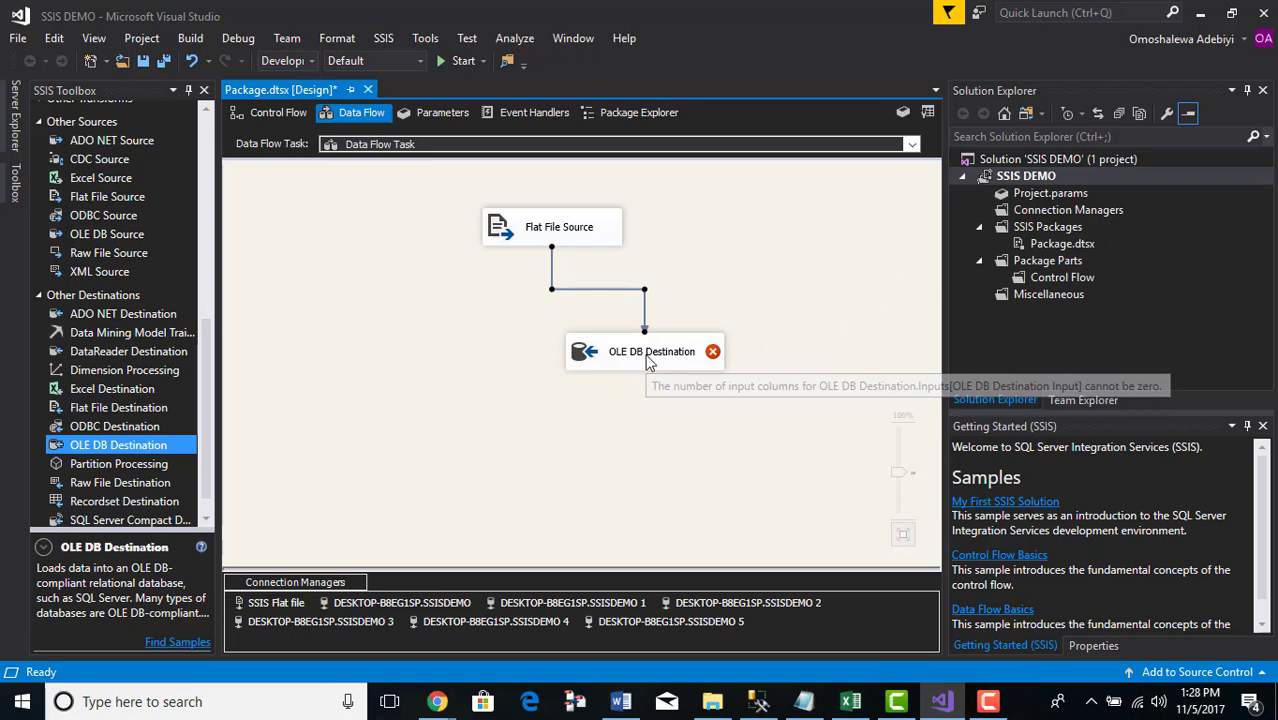
Step: Map the flat file's input columns to the matching SP Staging columns in the OLE DB Destination and accept the settings
{"action": "double_click", "coordinate": [643, 360]}
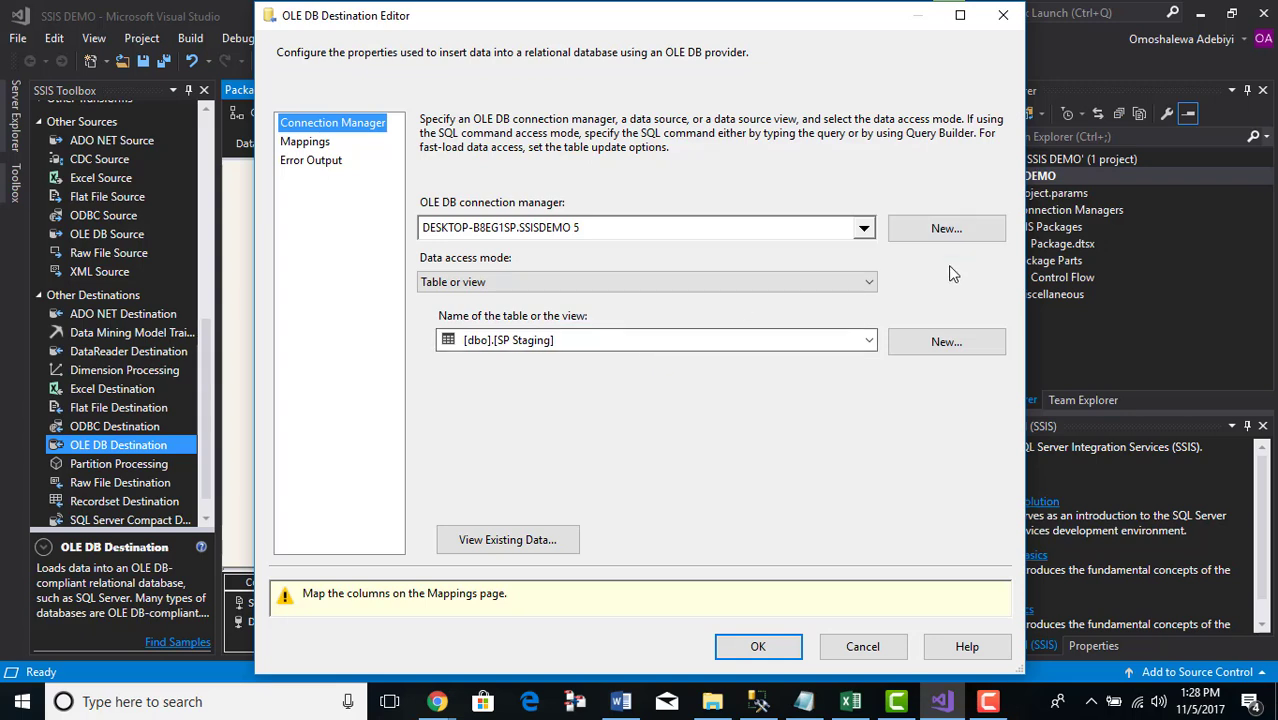
{"action": "left_click", "coordinate": [307, 146]}
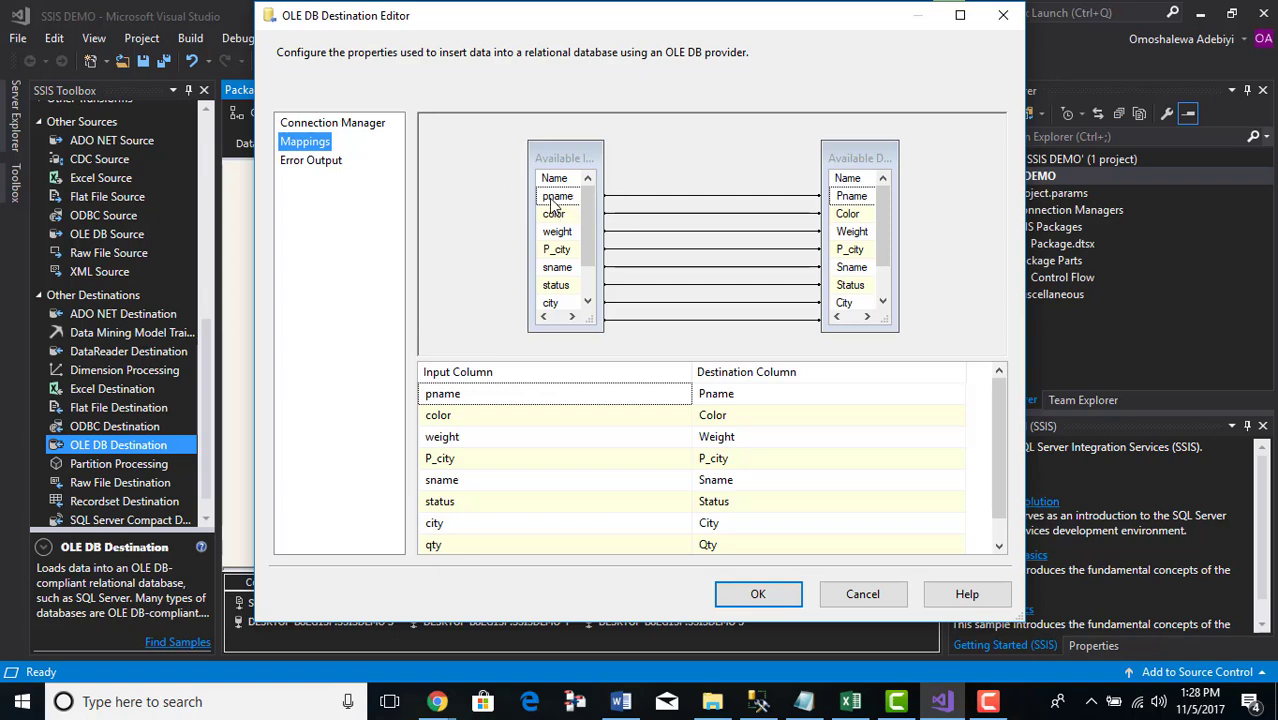
{"action": "mouse_move", "coordinate": [553, 204]}
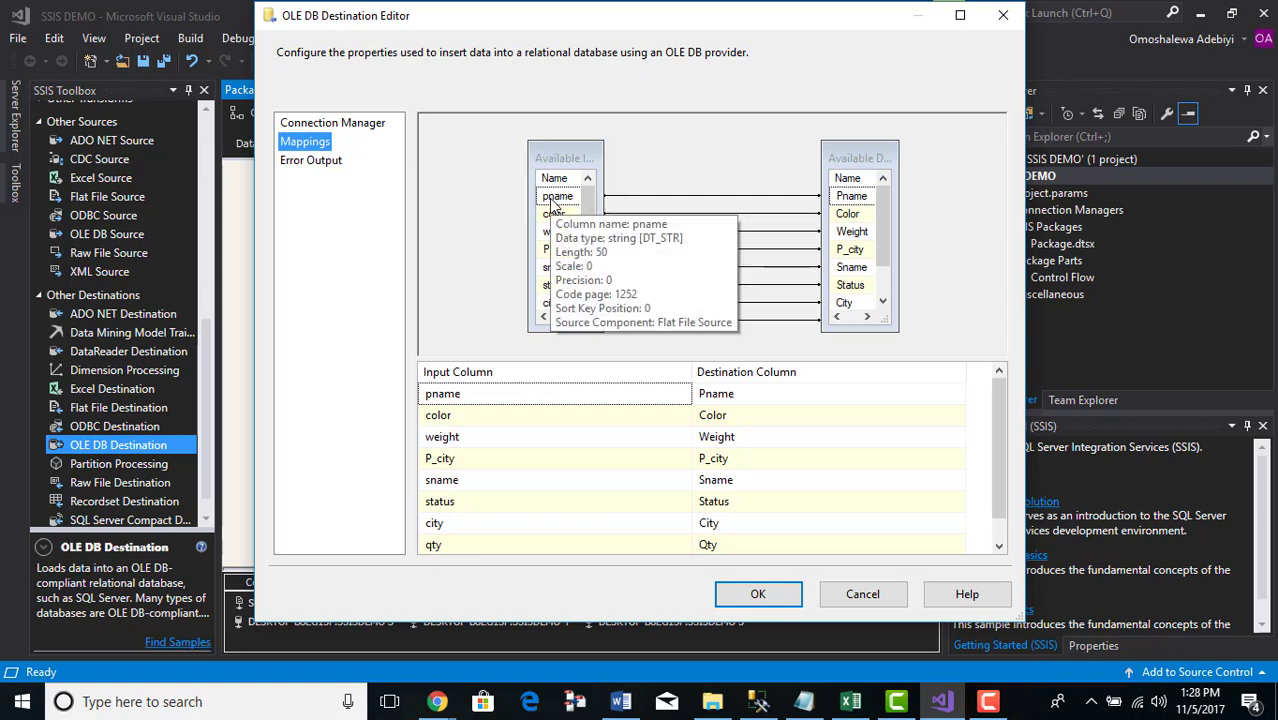
{"action": "left_click", "coordinate": [758, 597]}
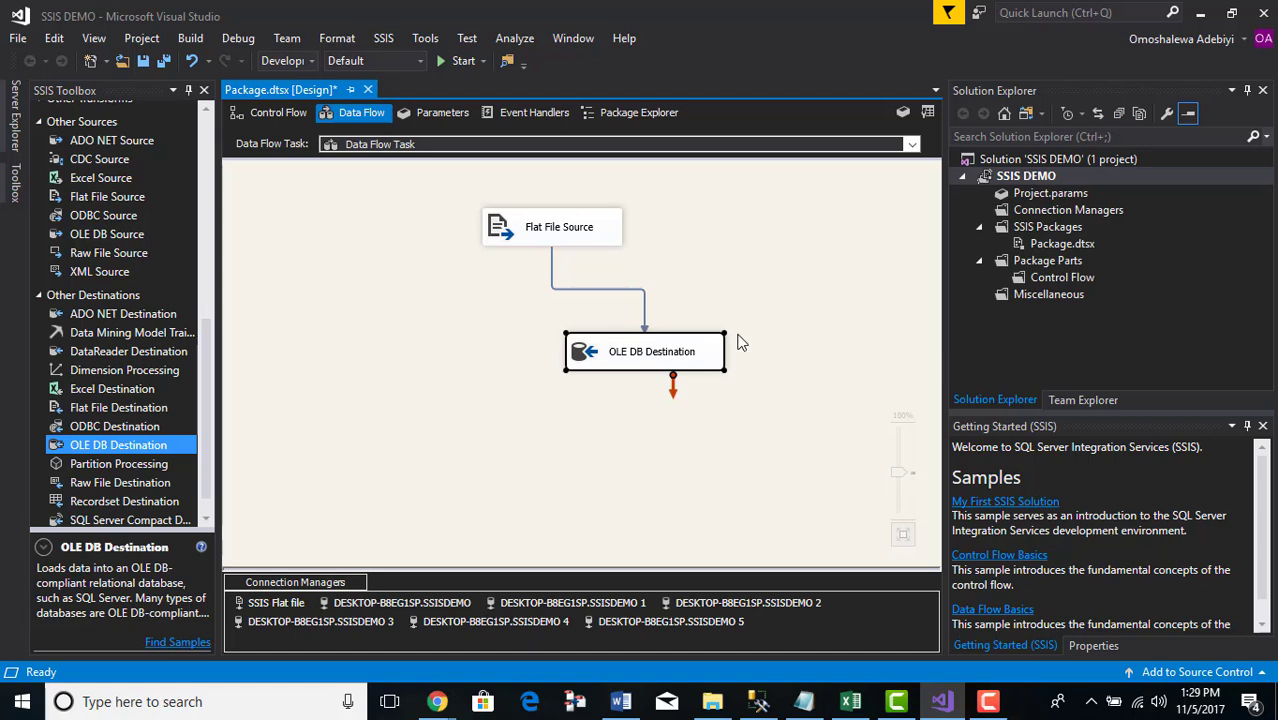
Step: Run the SSIS package and enlarge the data flow canvas to show both components
{"action": "left_click", "coordinate": [737, 267]}
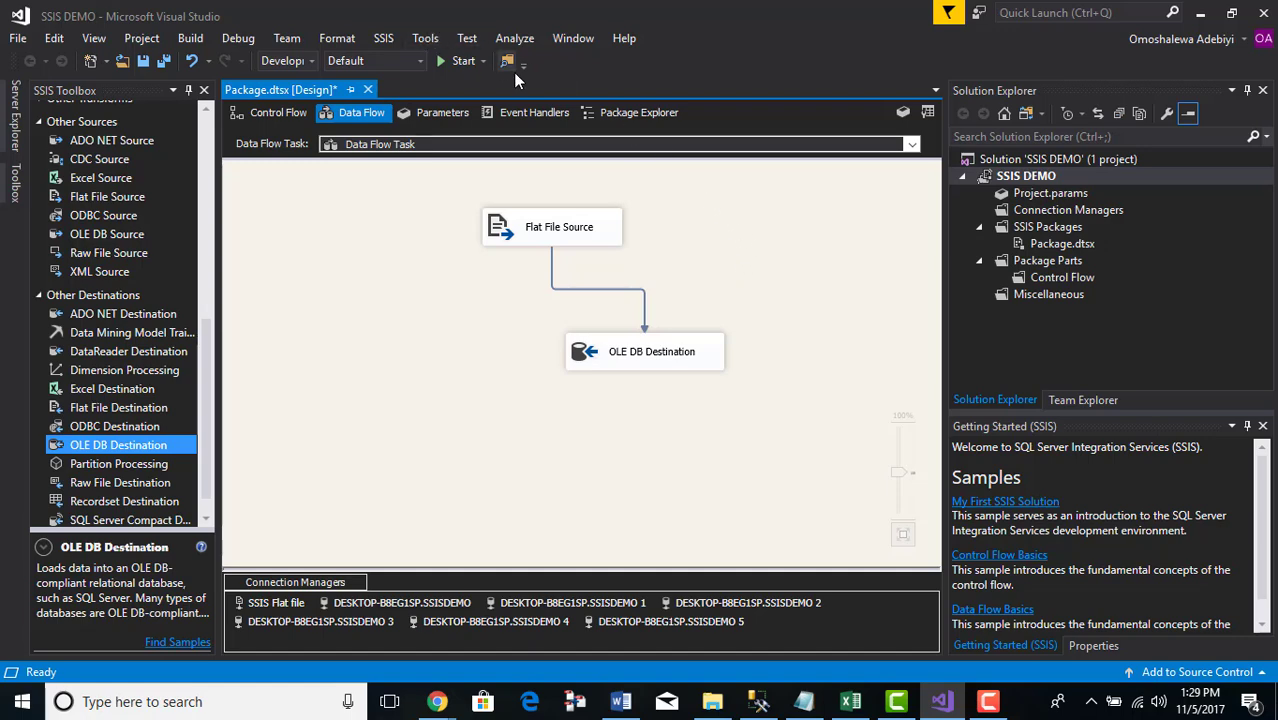
{"action": "left_click", "coordinate": [456, 62]}
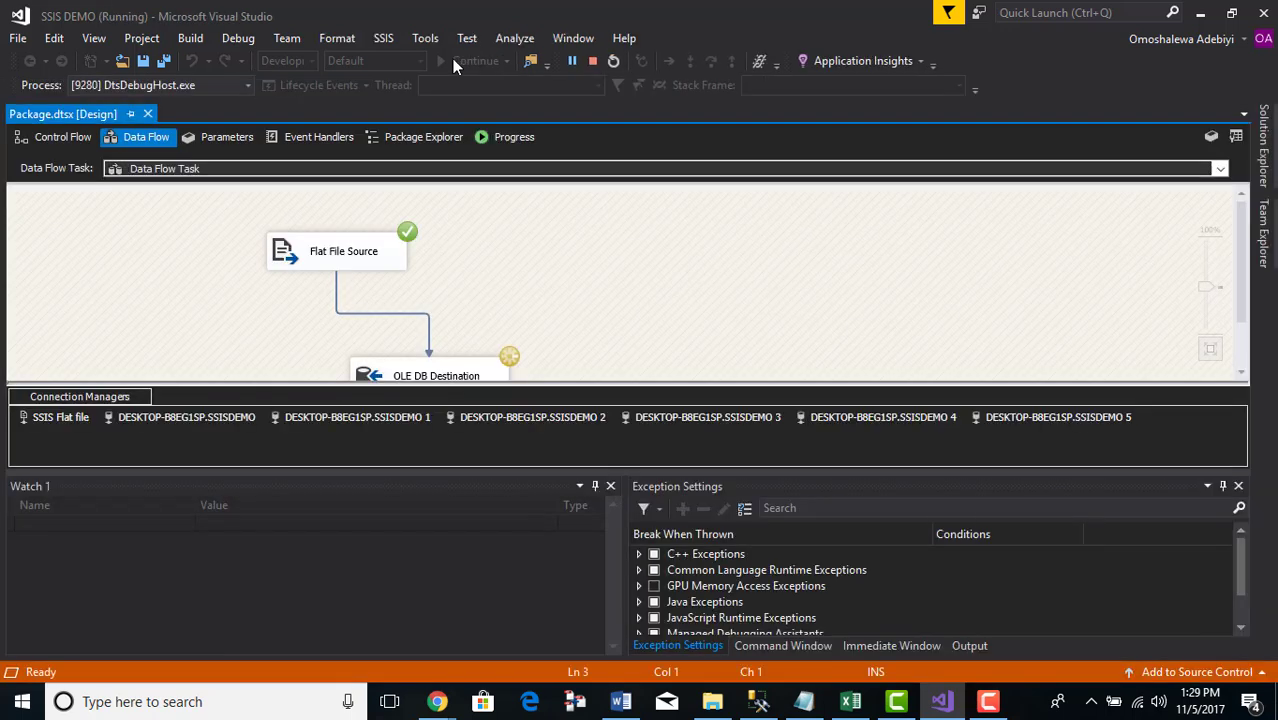
{"action": "left_click_drag", "start_coordinate": [608, 362], "coordinate": [592, 418]}
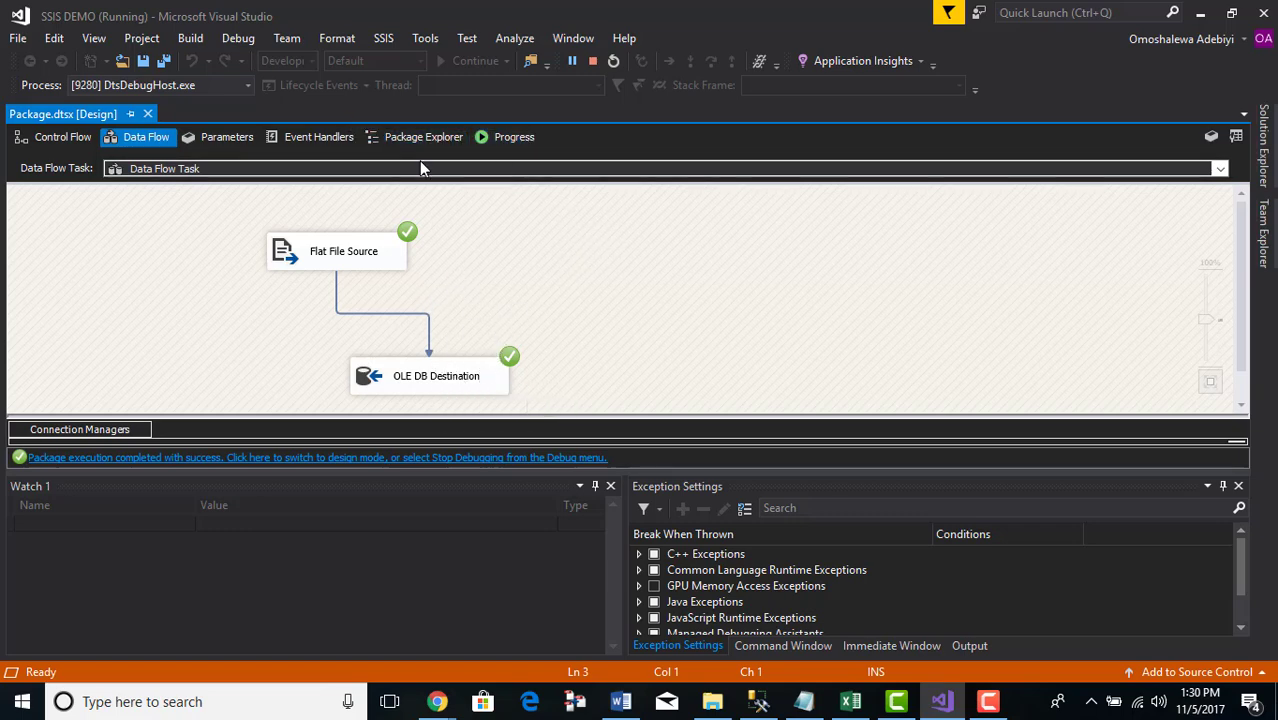
Step: Return the package to design mode and close the Output window
{"action": "left_click", "coordinate": [306, 460]}
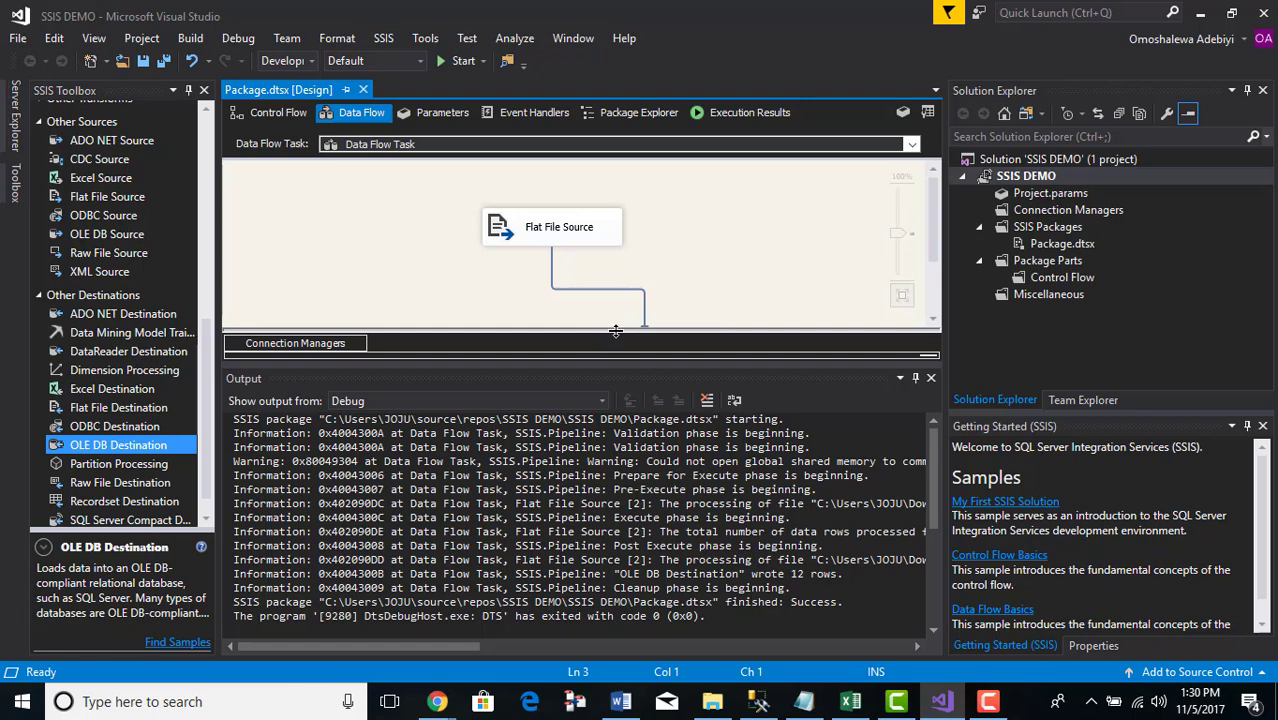
{"action": "left_click_drag", "start_coordinate": [616, 330], "coordinate": [620, 335]}
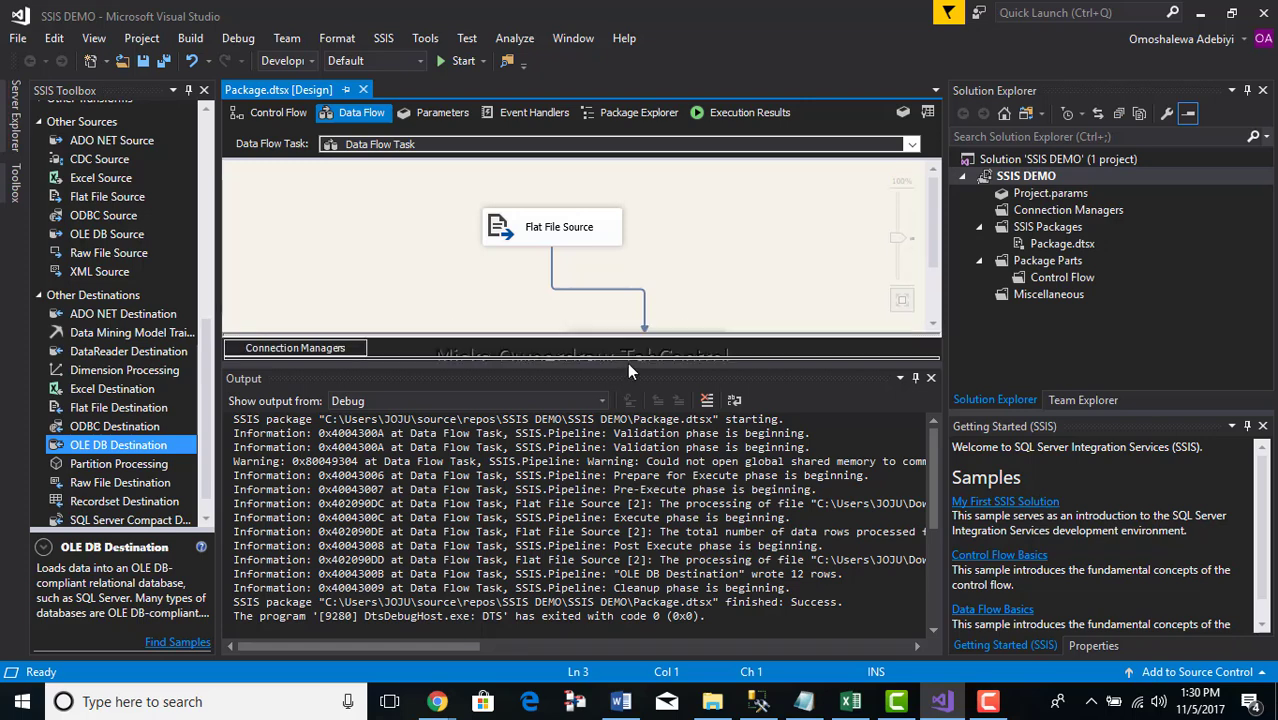
{"action": "left_click", "coordinate": [930, 377]}
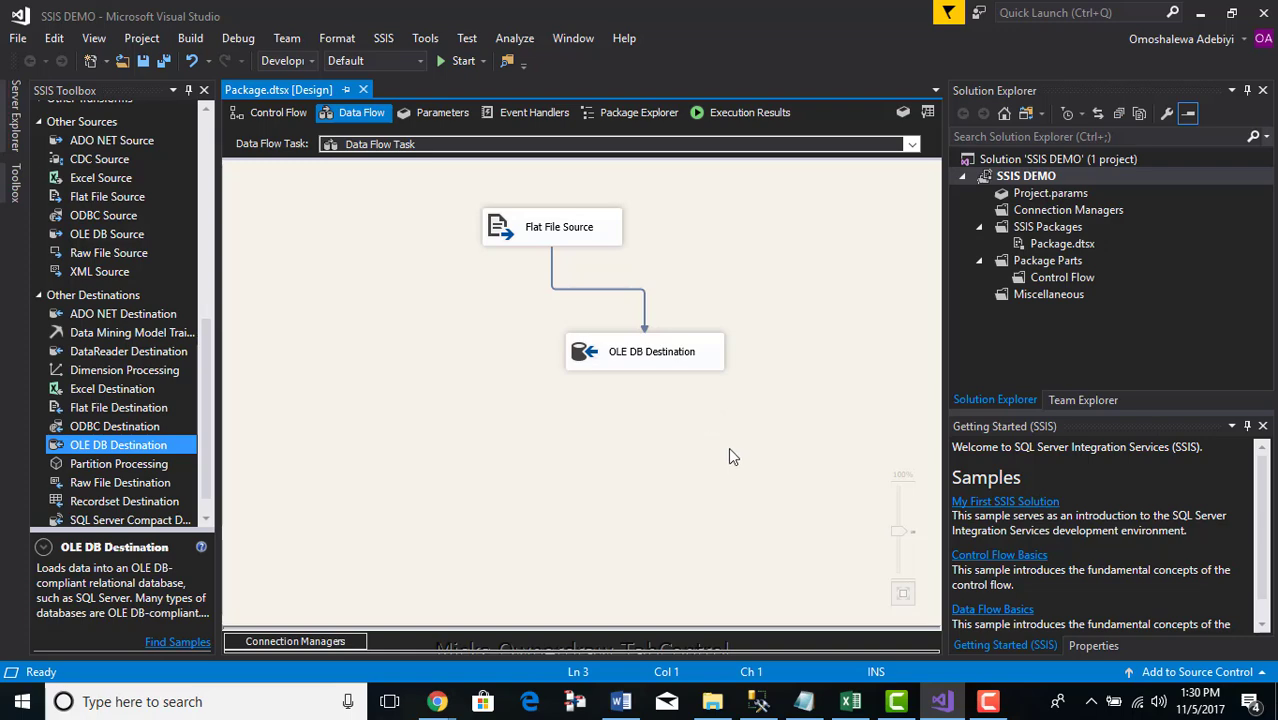
Step: Switch to SQL Server Management Studio and expand the tables of the SSISDEMO database
{"action": "mouse_move", "coordinate": [758, 702]}
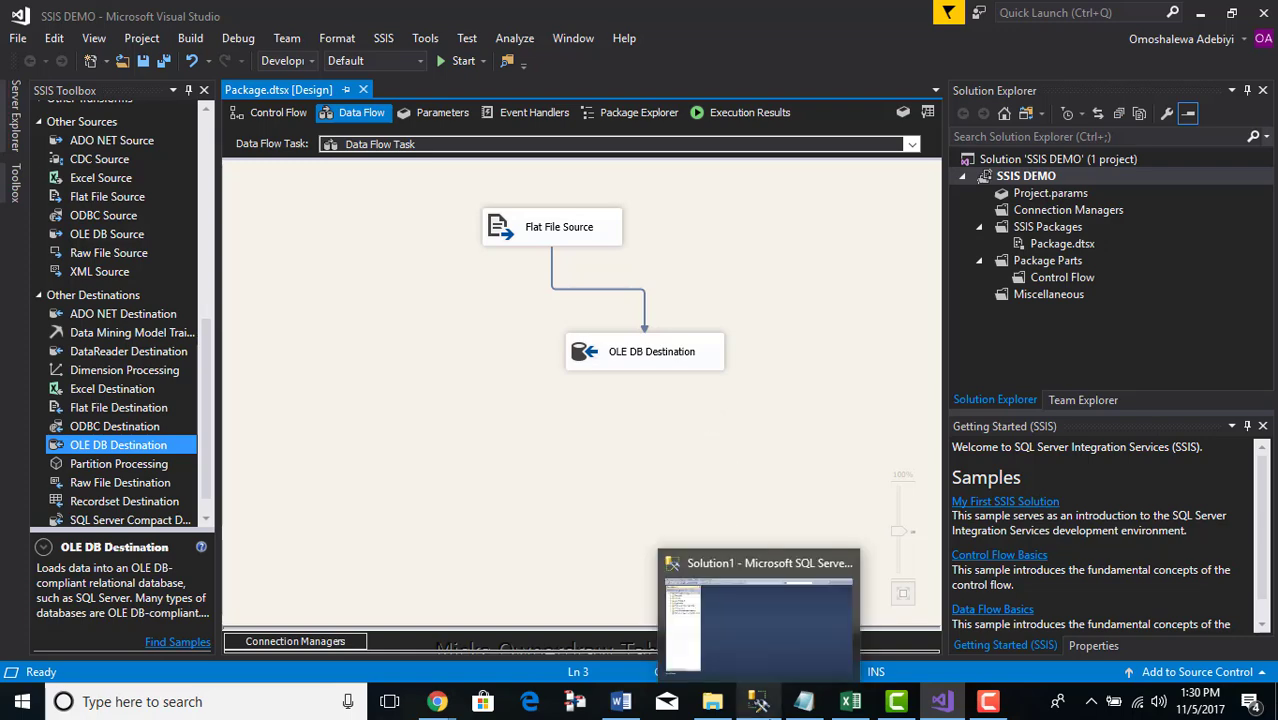
{"action": "left_click", "coordinate": [749, 657]}
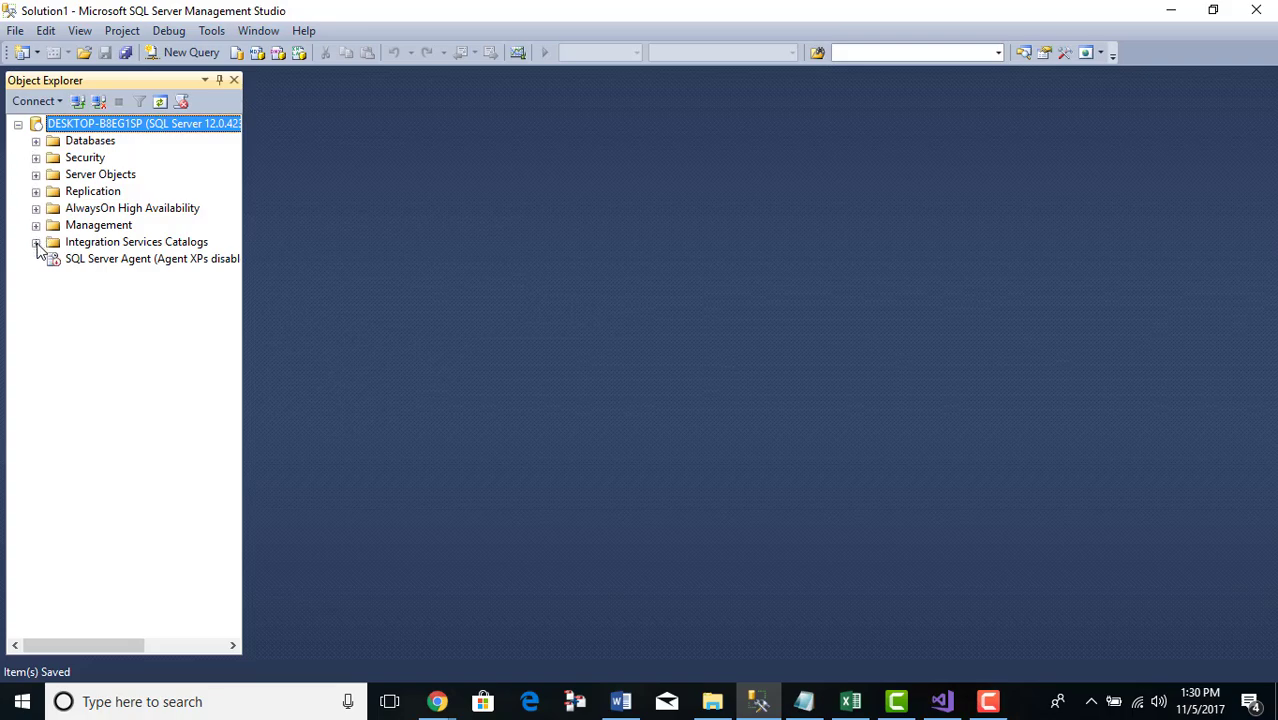
{"action": "left_click", "coordinate": [36, 141]}
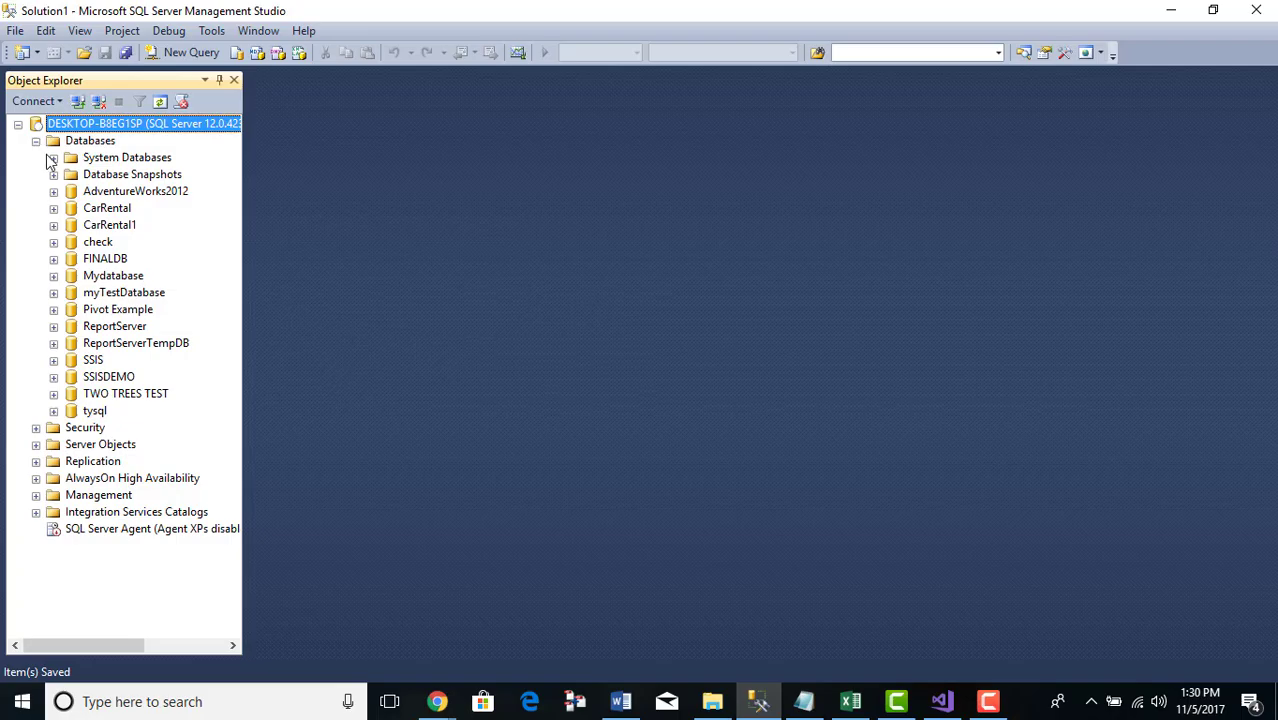
{"action": "left_click", "coordinate": [54, 378]}
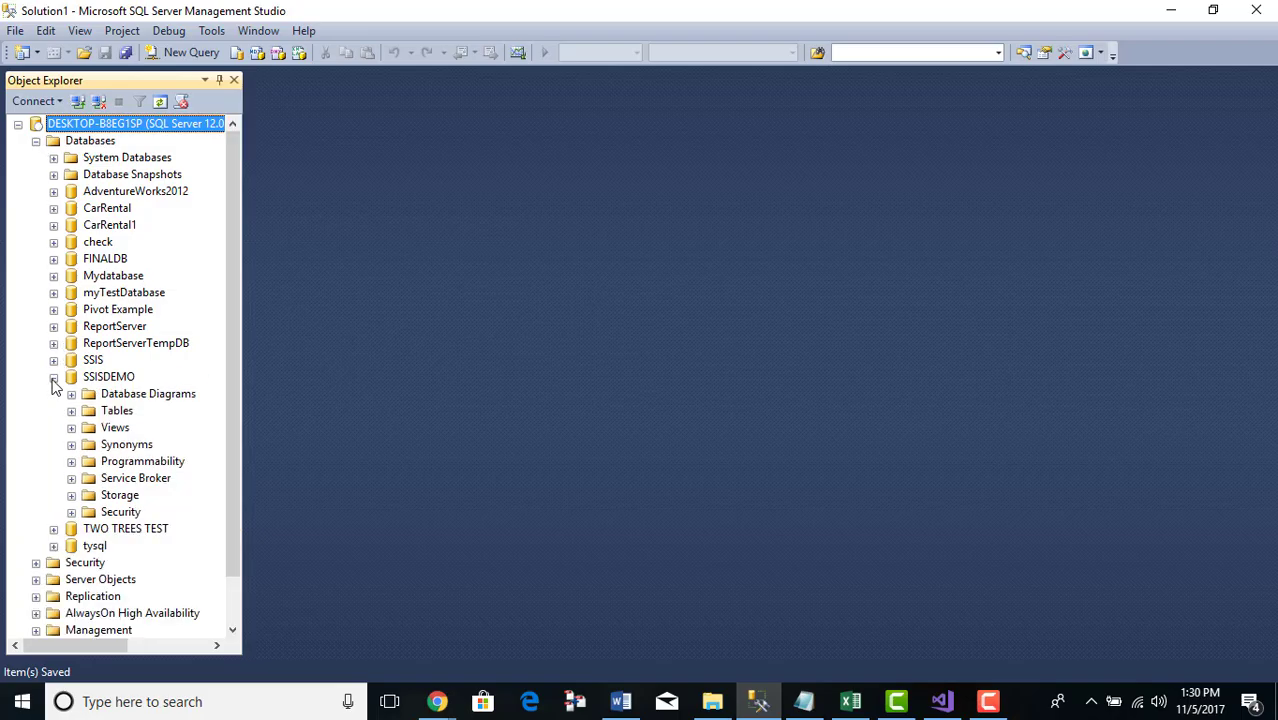
{"action": "left_click", "coordinate": [116, 412]}
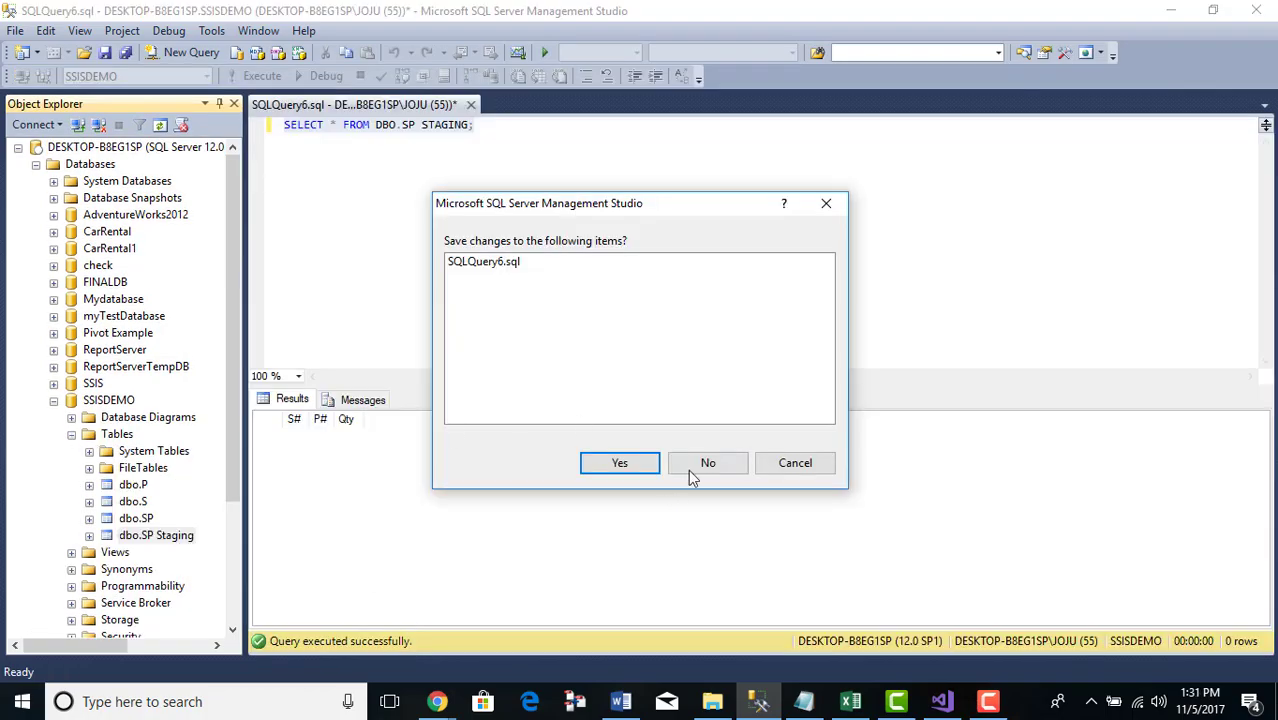
Step: Discard the unsaved SQLQuery6.sql and select the top 1000 rows of the dbo.SP Staging table
{"action": "left_click", "coordinate": [688, 469]}
{"action": "right_click", "coordinate": [135, 512]}
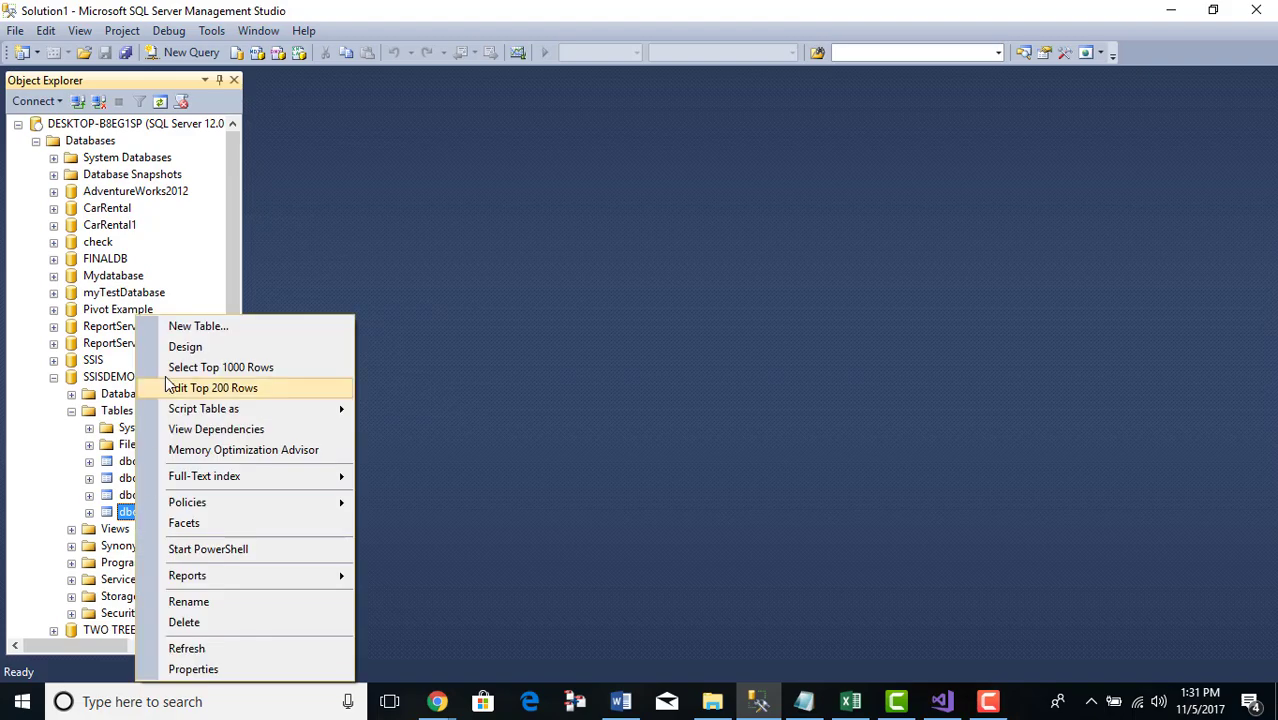
{"action": "left_click", "coordinate": [178, 368]}
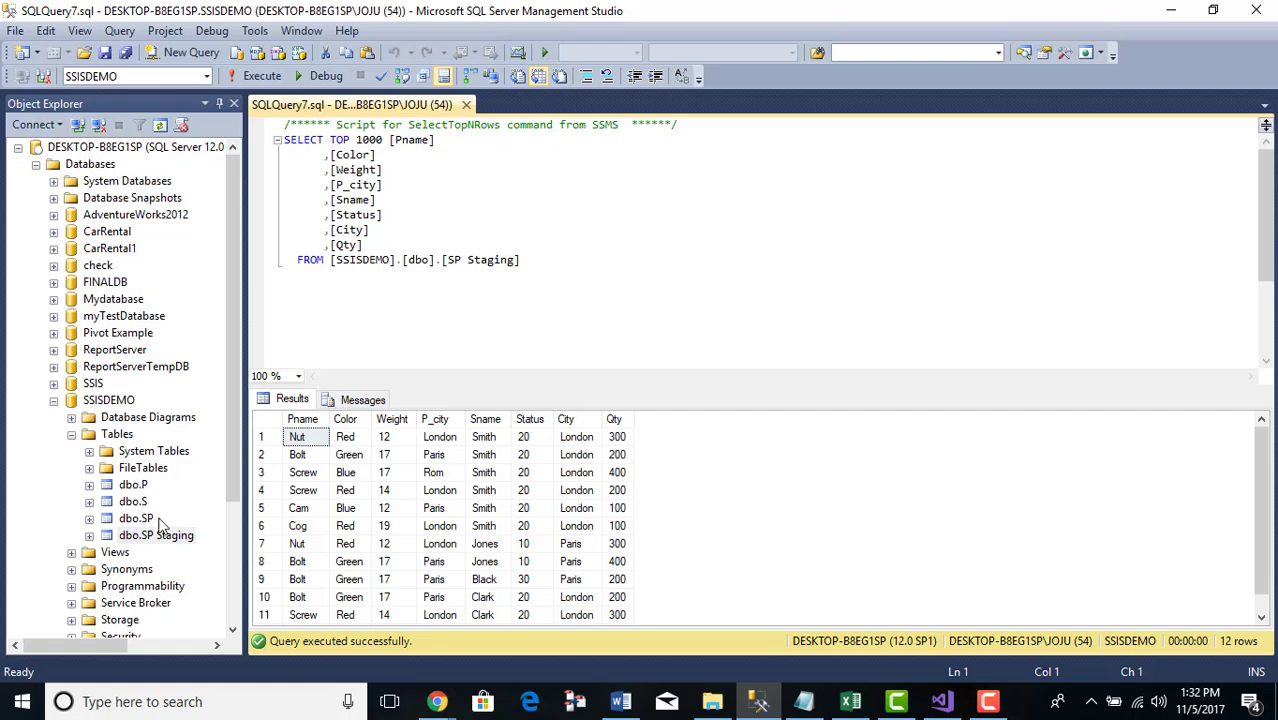
Step: Open the design of the dbo.P table and examine the P# column's key and identity specification
{"action": "left_click", "coordinate": [140, 490]}
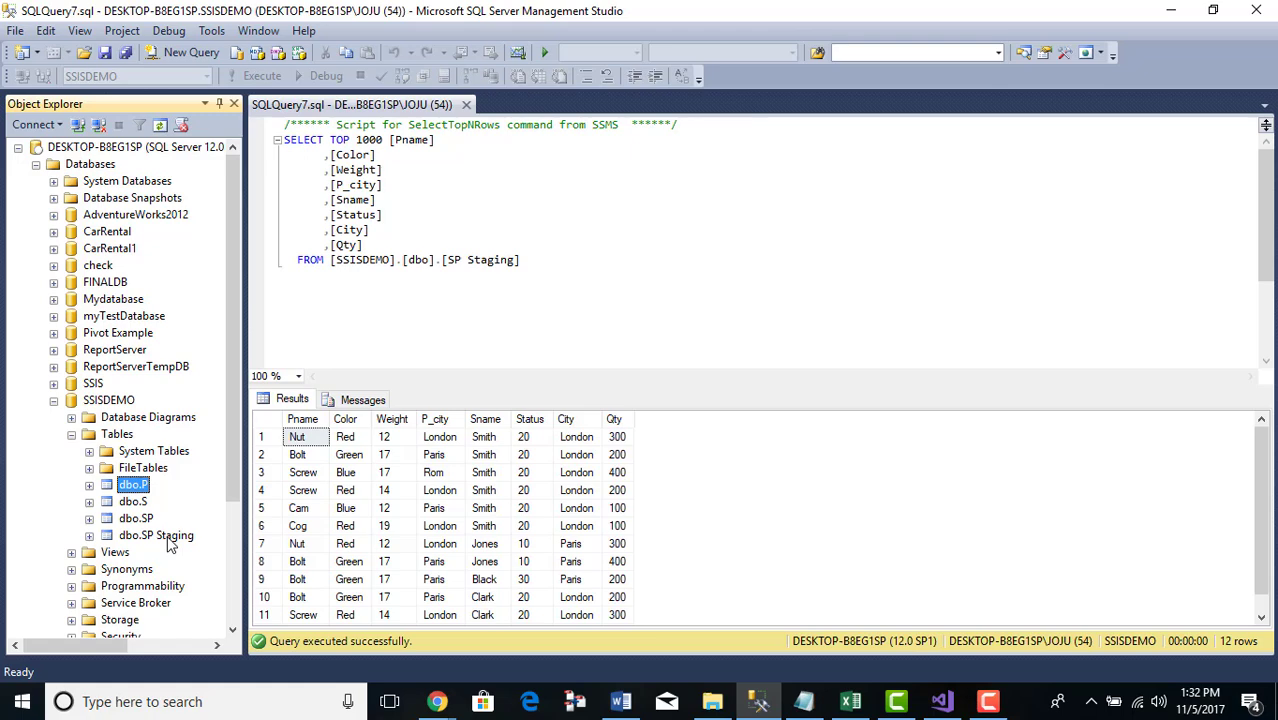
{"action": "right_click", "coordinate": [131, 489]}
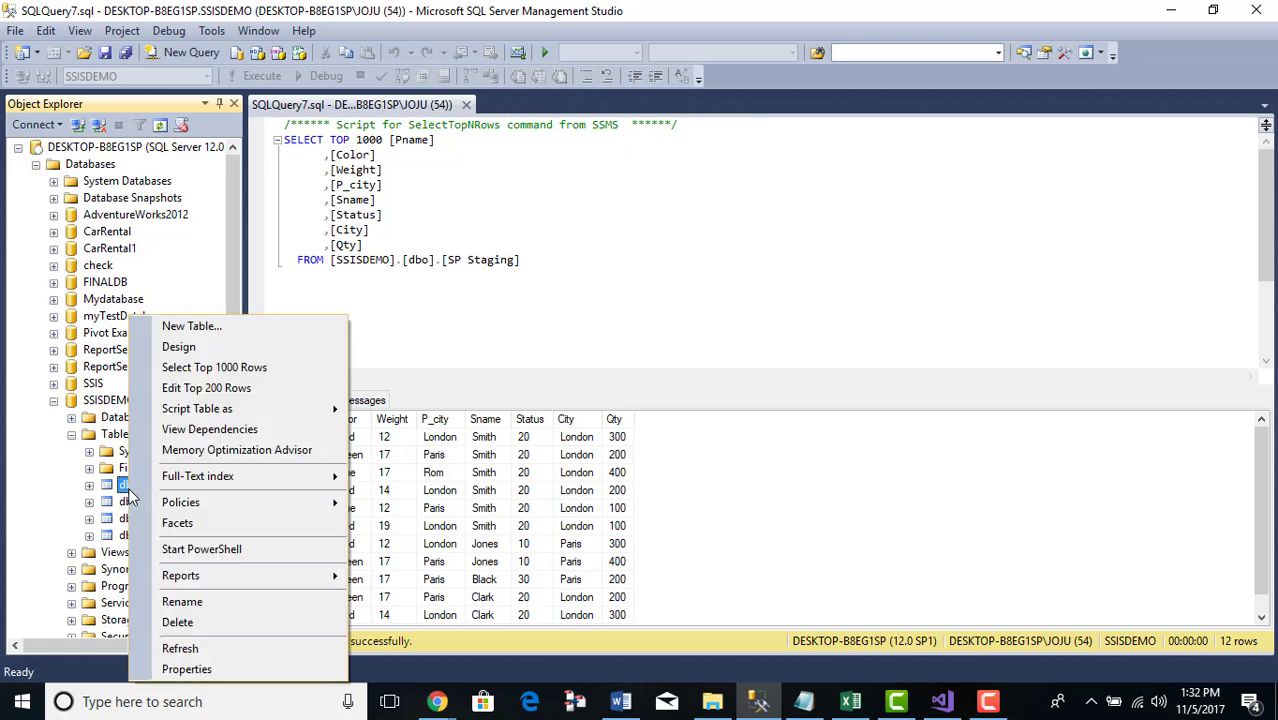
{"action": "left_click", "coordinate": [447, 311]}
{"action": "right_click", "coordinate": [134, 490]}
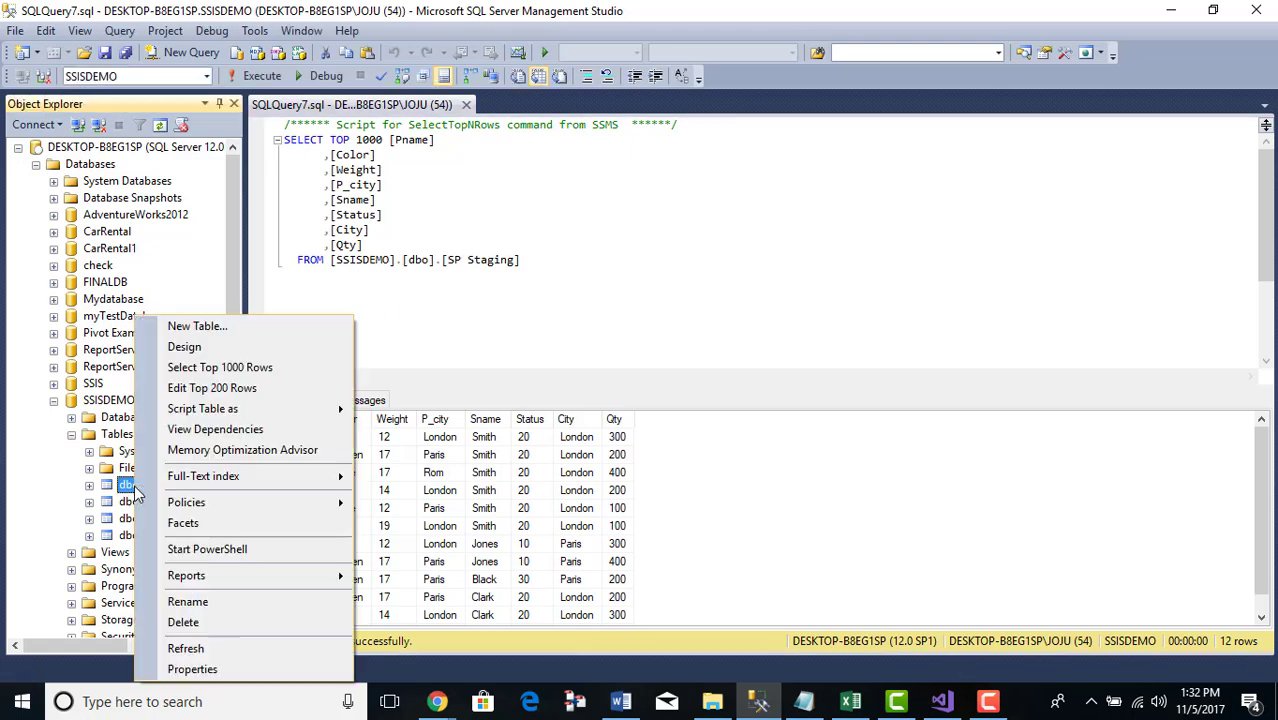
{"action": "left_click", "coordinate": [184, 350]}
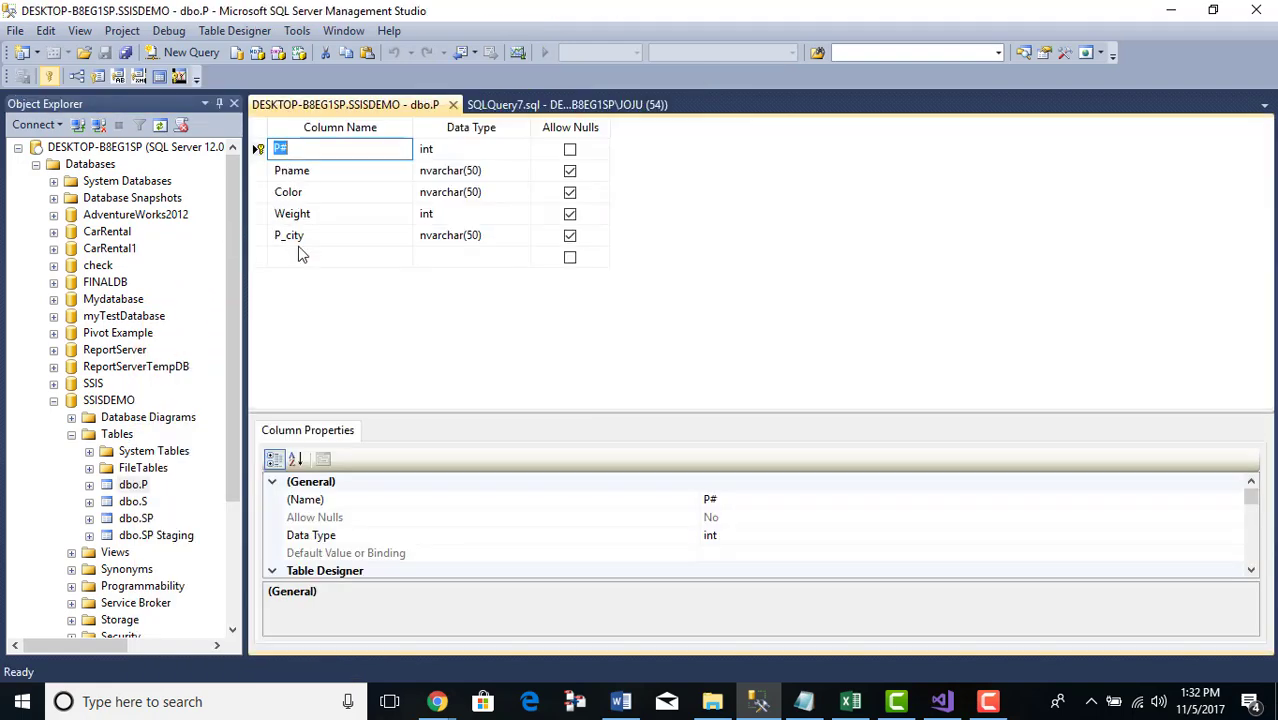
{"action": "left_click", "coordinate": [262, 150]}
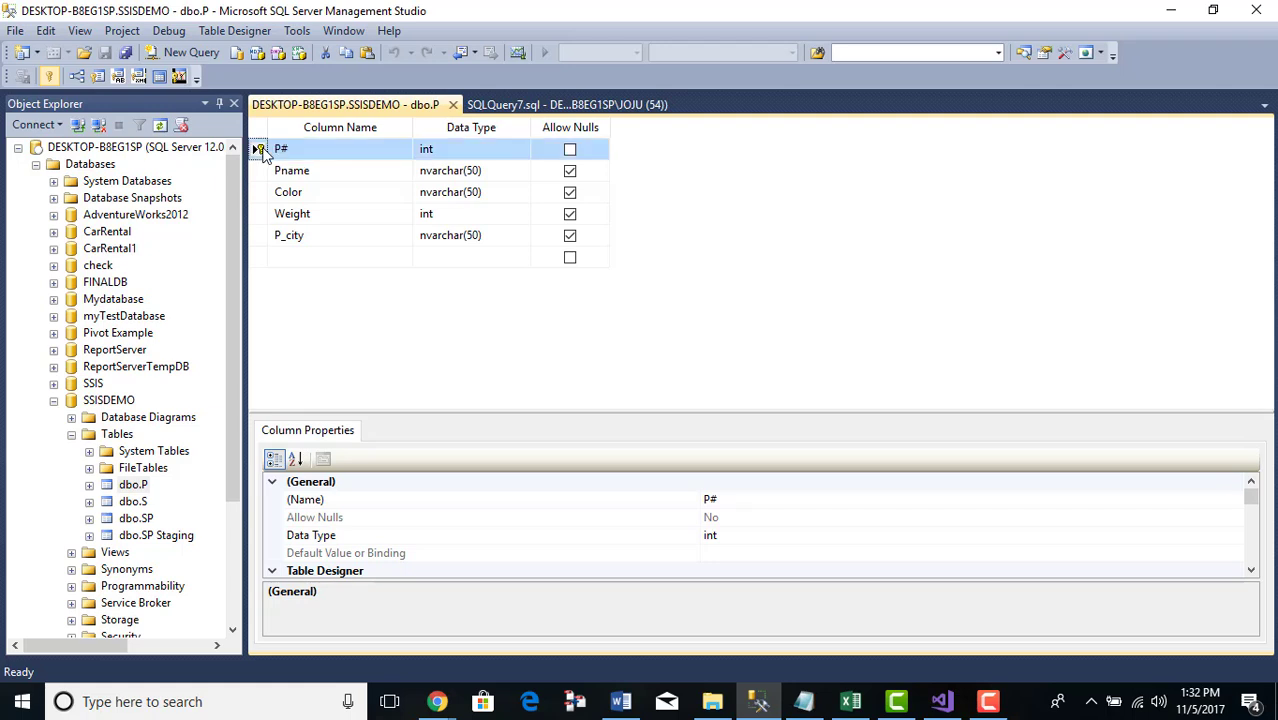
{"action": "right_click", "coordinate": [262, 150]}
{"action": "left_click", "coordinate": [716, 167]}
{"action": "scroll", "coordinate": [499, 536], "scroll_direction": "down", "scroll_amount": 4}
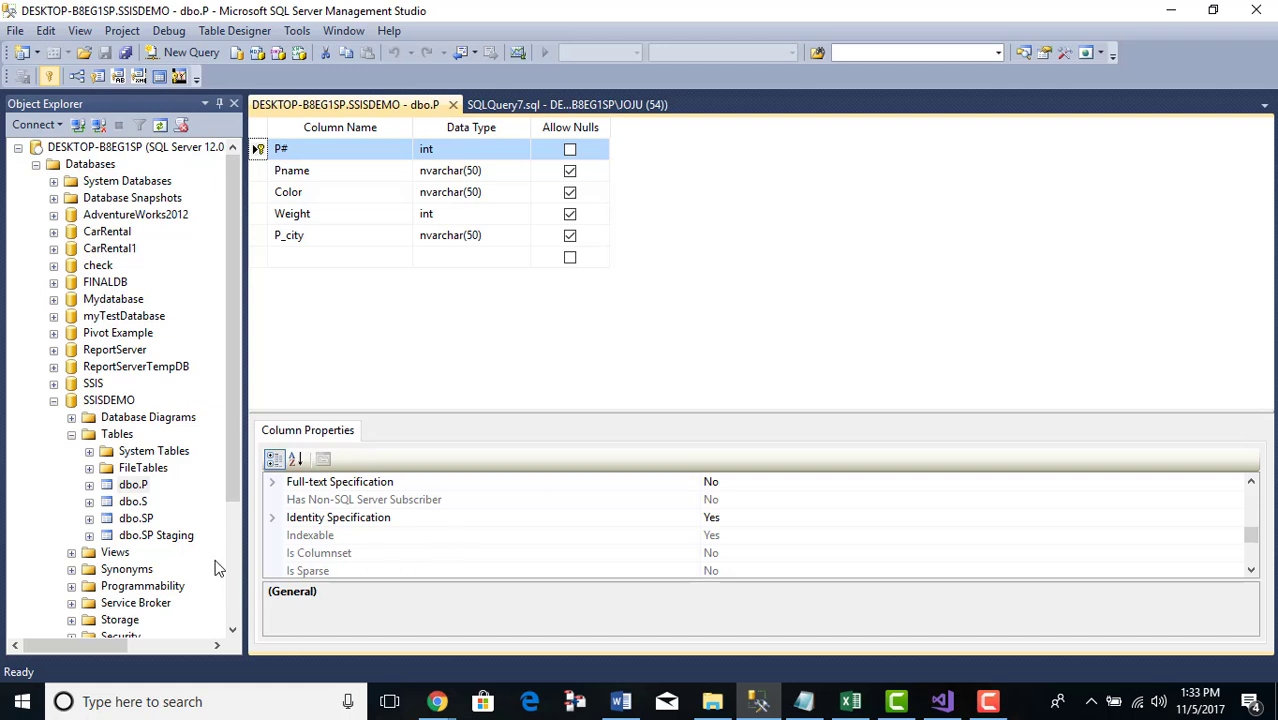
Step: Open a new query and paste into it the GETDATA procedure script, through its GO line, from SSIS STORED PROCEDURE.txt in Notepad
{"action": "left_click", "coordinate": [518, 104]}
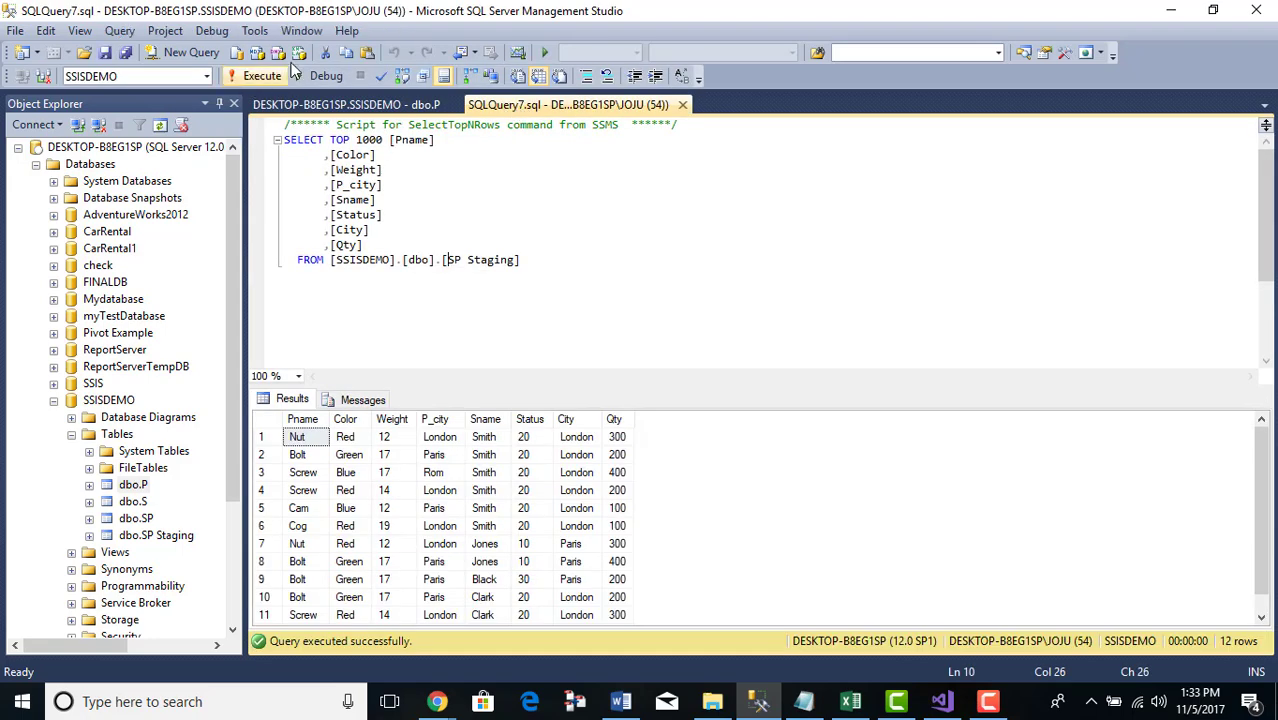
{"action": "left_click", "coordinate": [190, 53]}
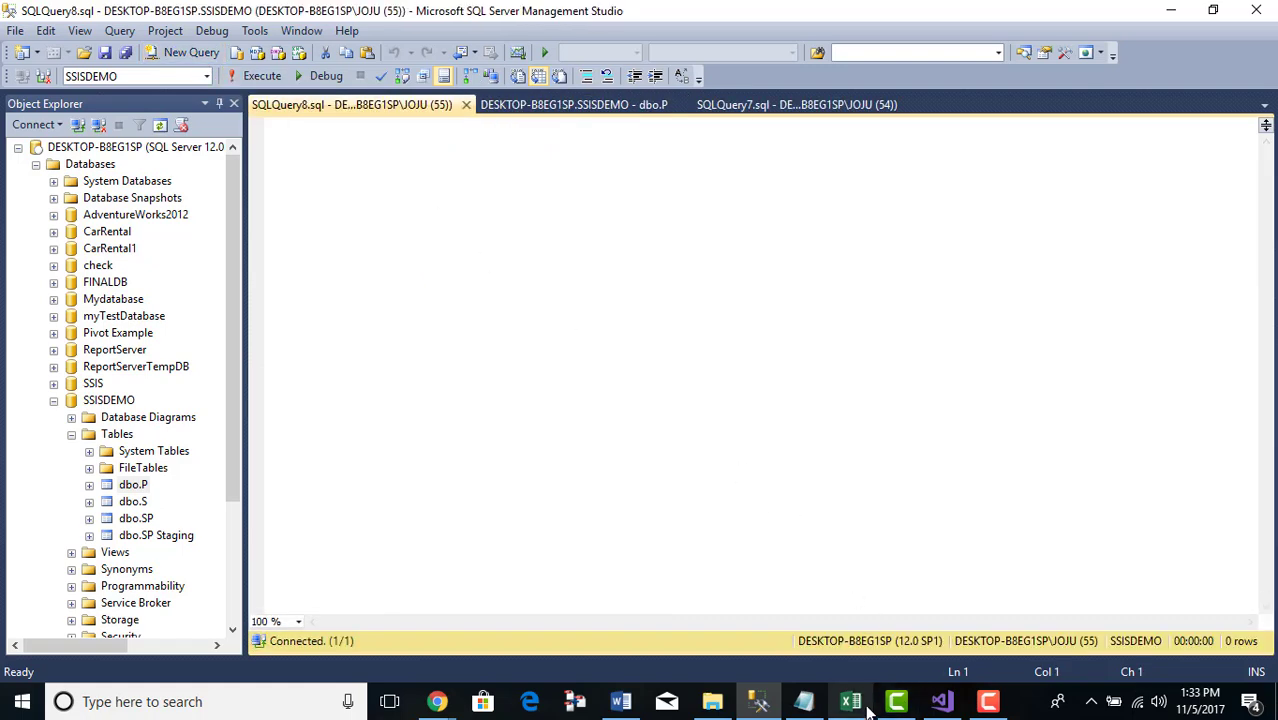
{"action": "mouse_move", "coordinate": [873, 708]}
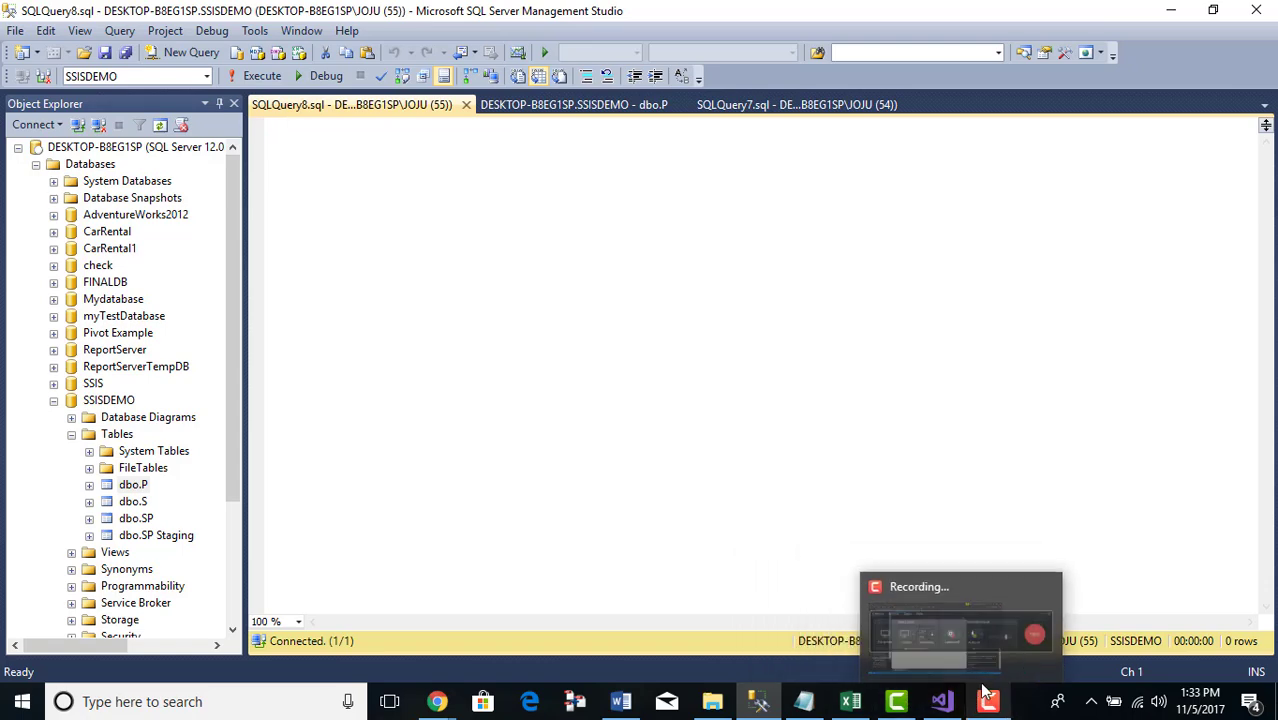
{"action": "left_click", "coordinate": [804, 701]}
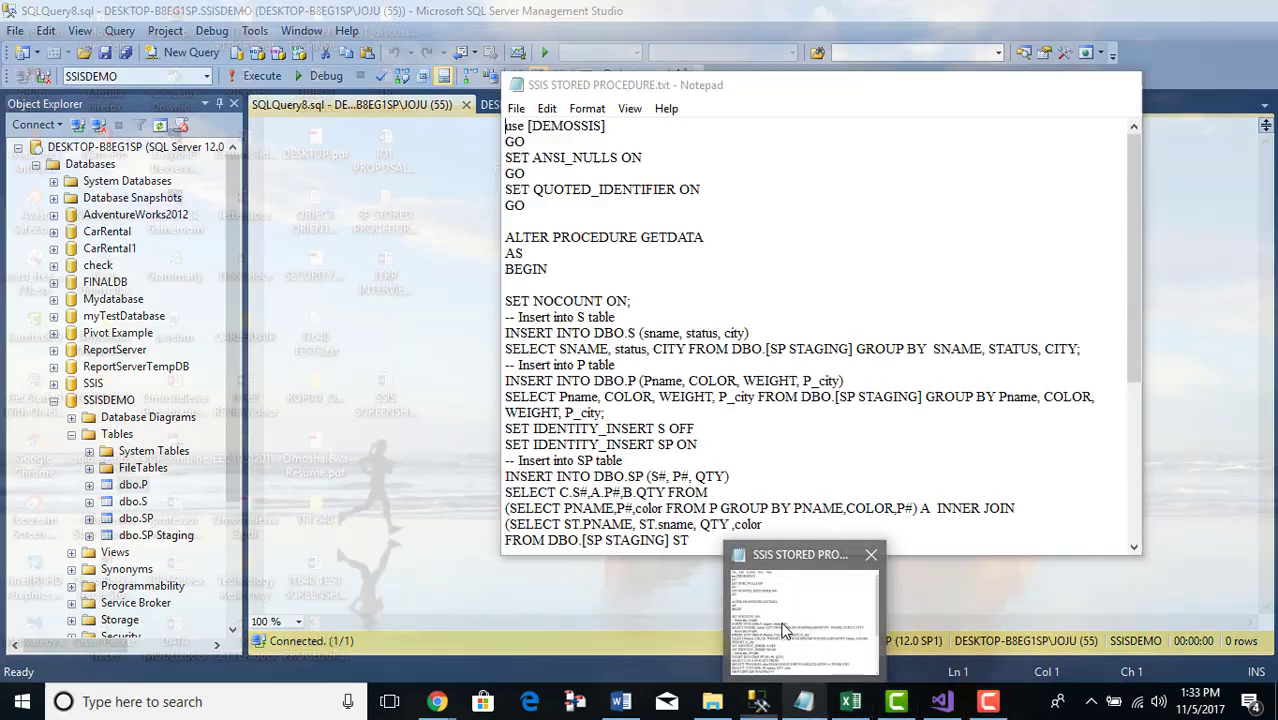
{"action": "scroll", "coordinate": [596, 390], "scroll_direction": "down", "scroll_amount": 1}
{"action": "scroll", "coordinate": [596, 390], "scroll_direction": "up", "scroll_amount": 1}
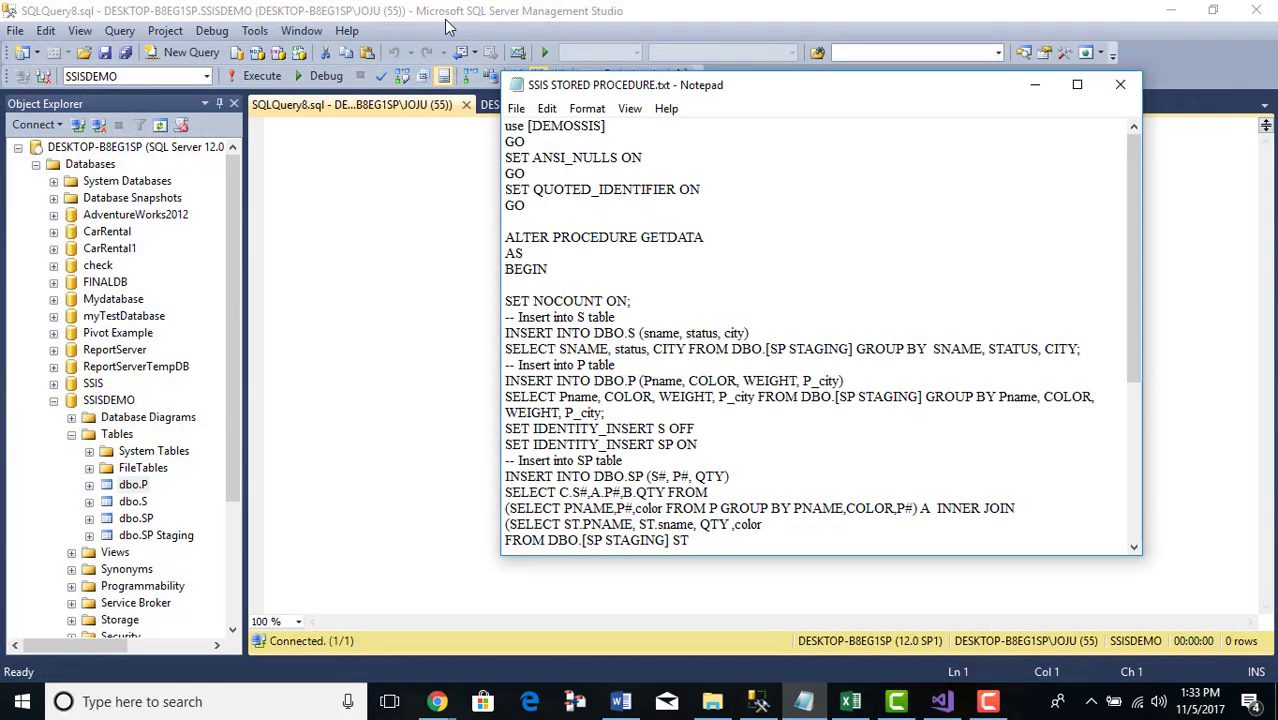
{"action": "left_click_drag", "start_coordinate": [506, 126], "coordinate": [688, 396]}
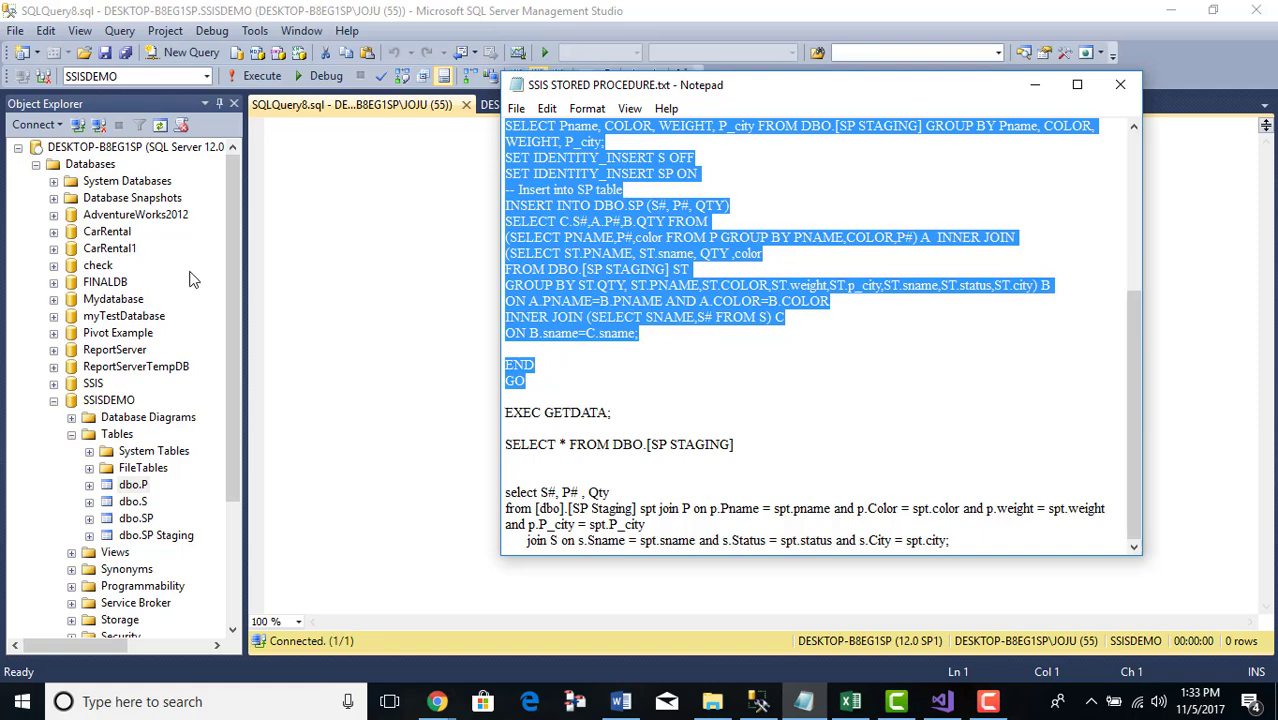
{"action": "left_click", "coordinate": [345, 216]}
{"action": "key", "text": "ctrl+v"}
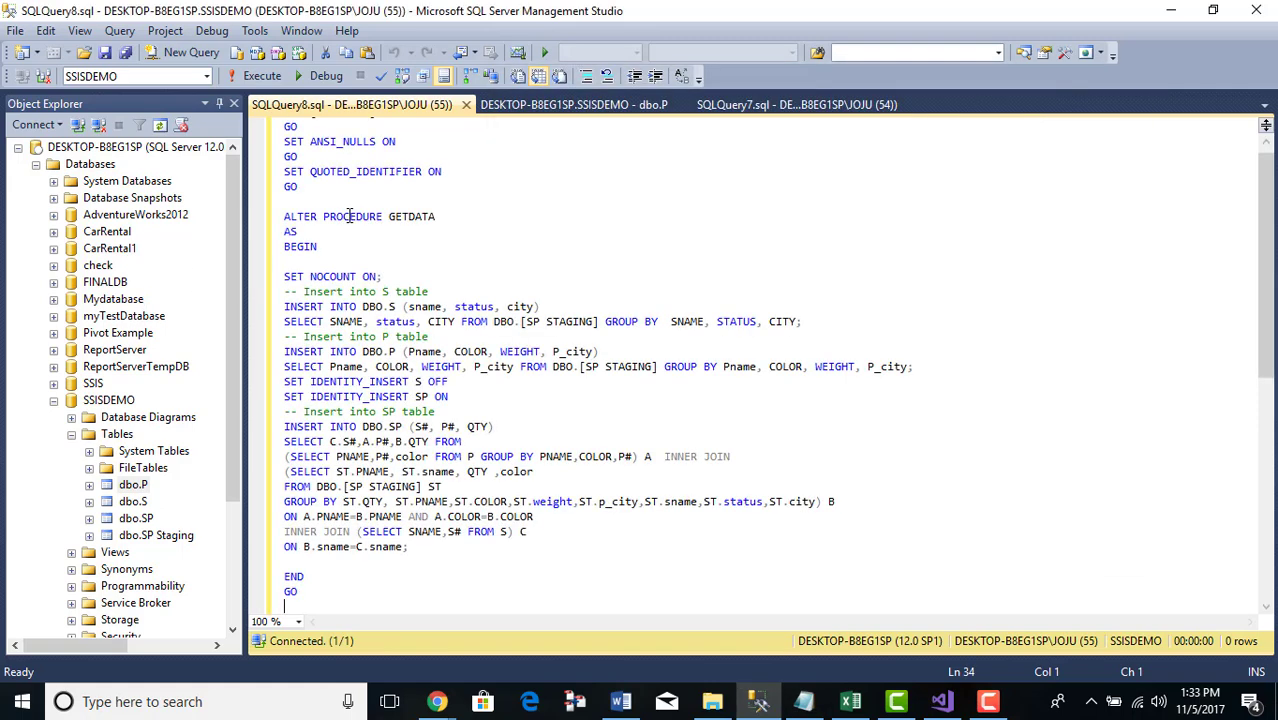
{"action": "scroll", "coordinate": [390, 204], "scroll_direction": "up", "scroll_amount": 1}
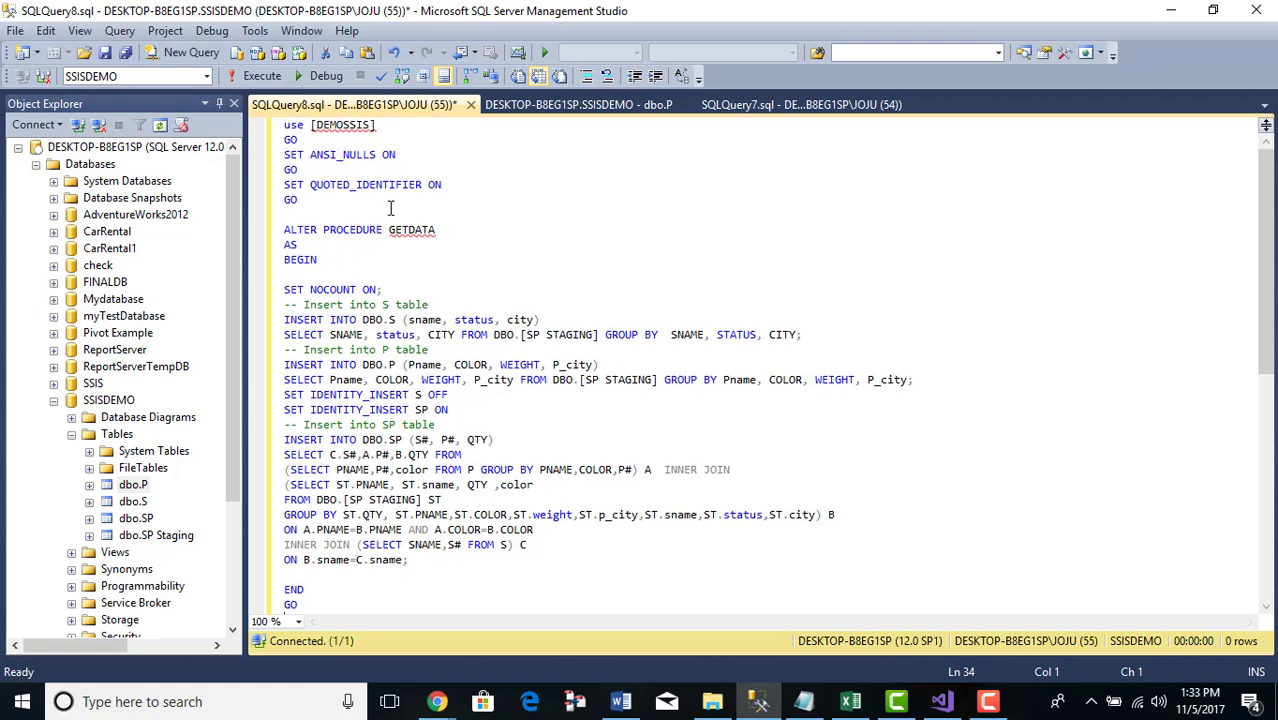
Step: Change the database name in the script's use statement to SSISDEMO
{"action": "mouse_move", "coordinate": [368, 125]}
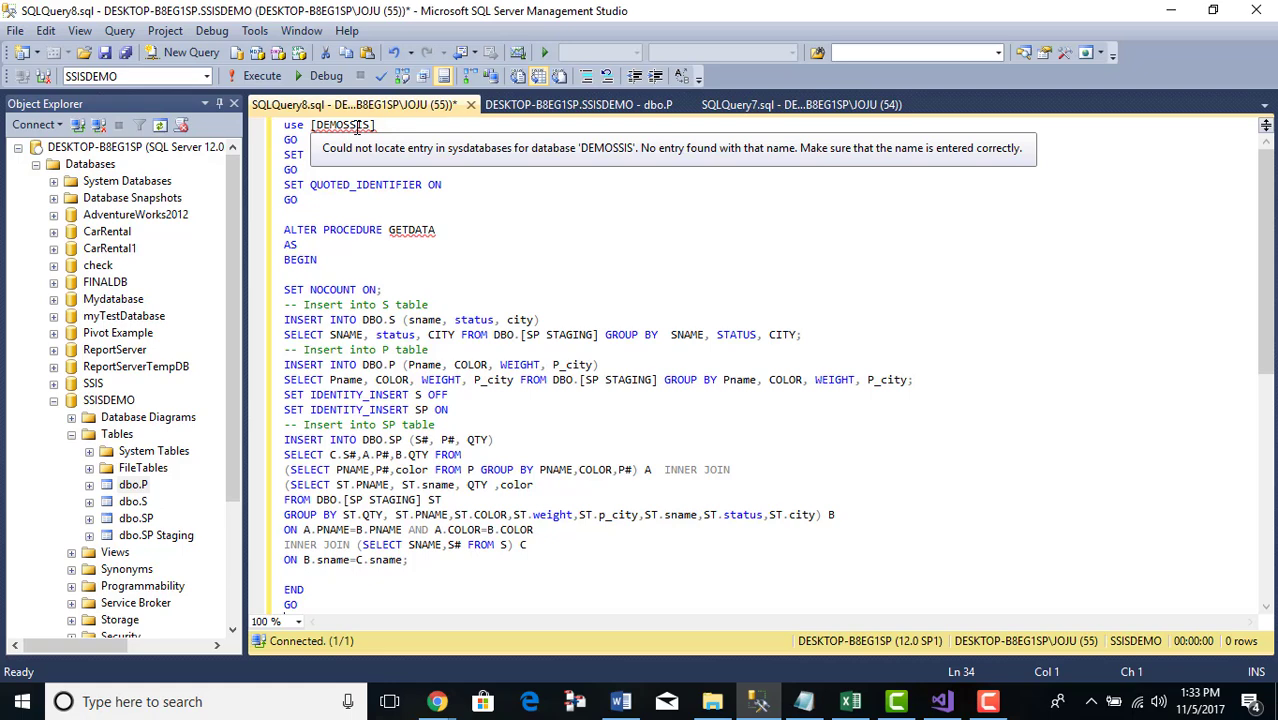
{"action": "left_click", "coordinate": [344, 126]}
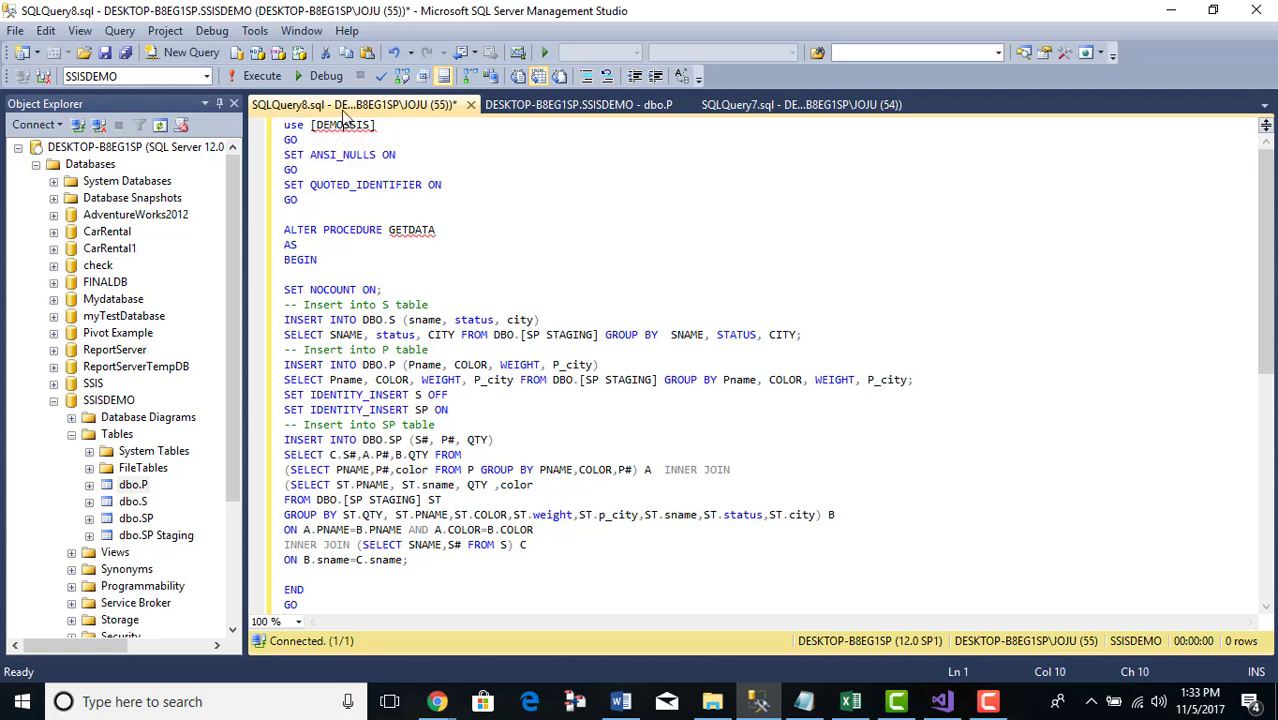
{"action": "key", "text": "BackSpace"}
{"action": "key", "text": "BackSpace"}
{"action": "key", "text": "BackSpace"}
{"action": "key", "text": "BackSpace"}
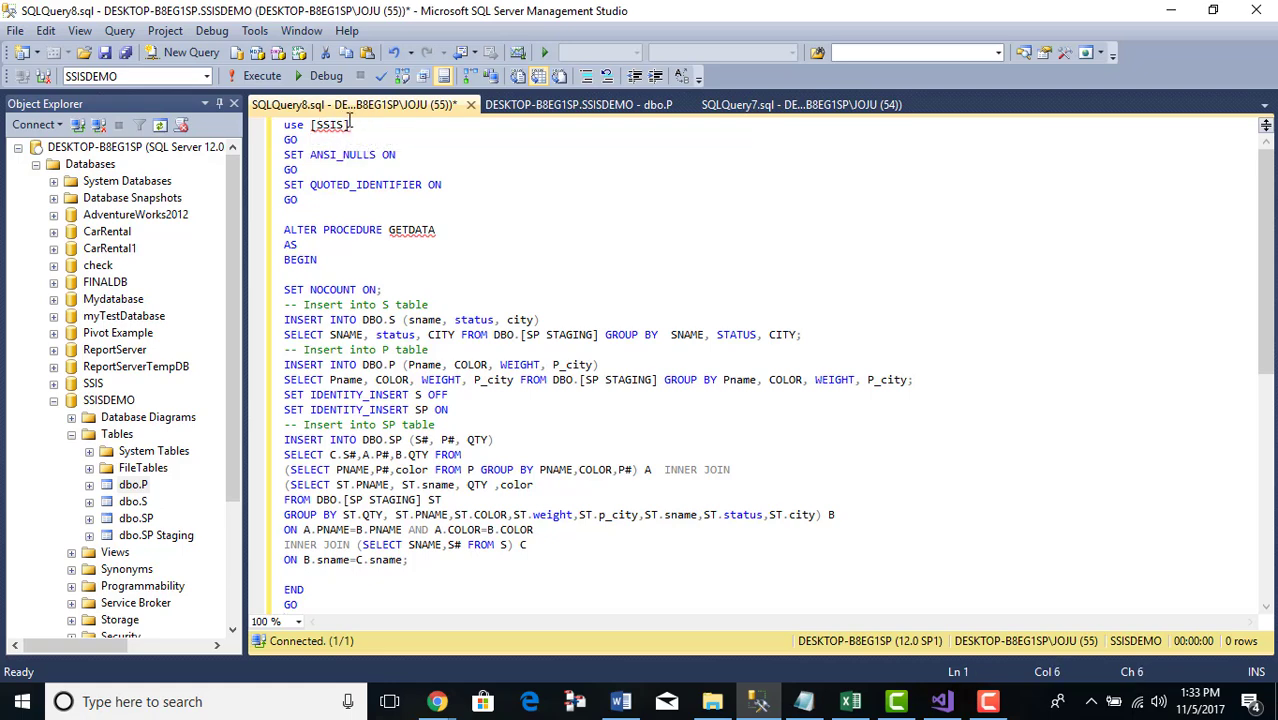
{"action": "left_click", "coordinate": [348, 125]}
{"action": "type", "text": "DEMO"}
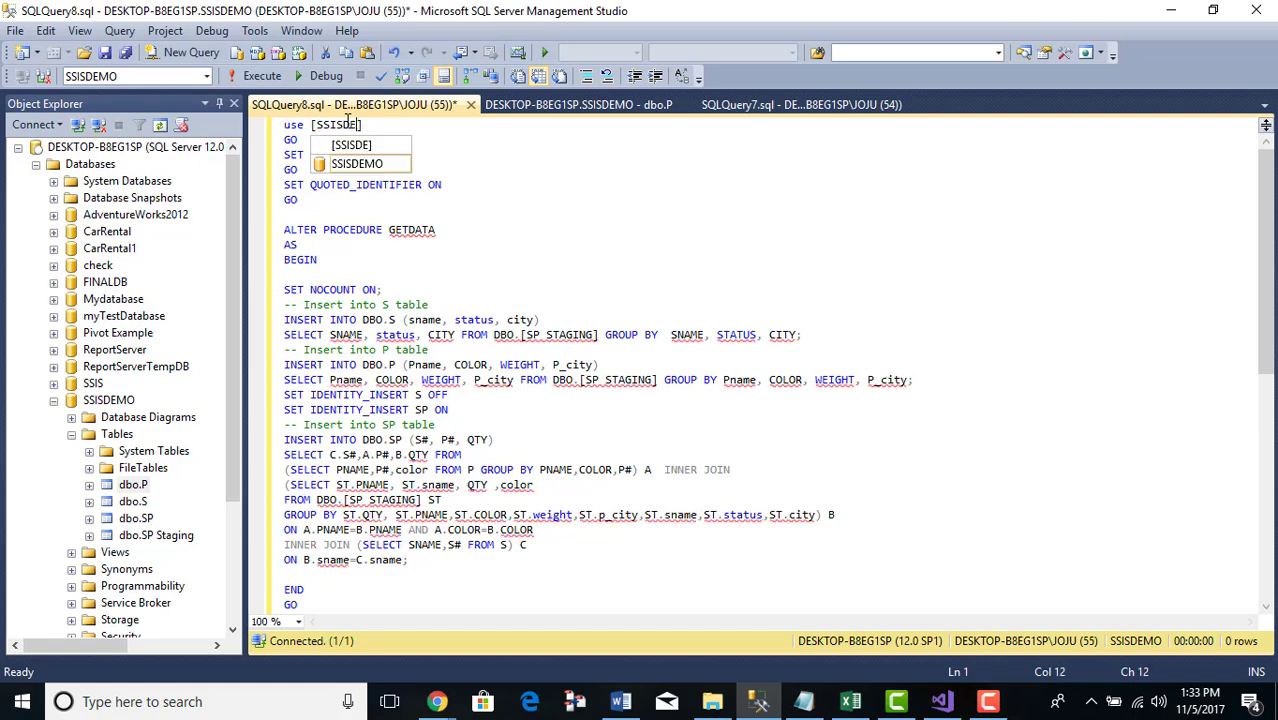
Step: Replace ALTER with CREATE in the GETDATA procedure statement
{"action": "left_click", "coordinate": [410, 230]}
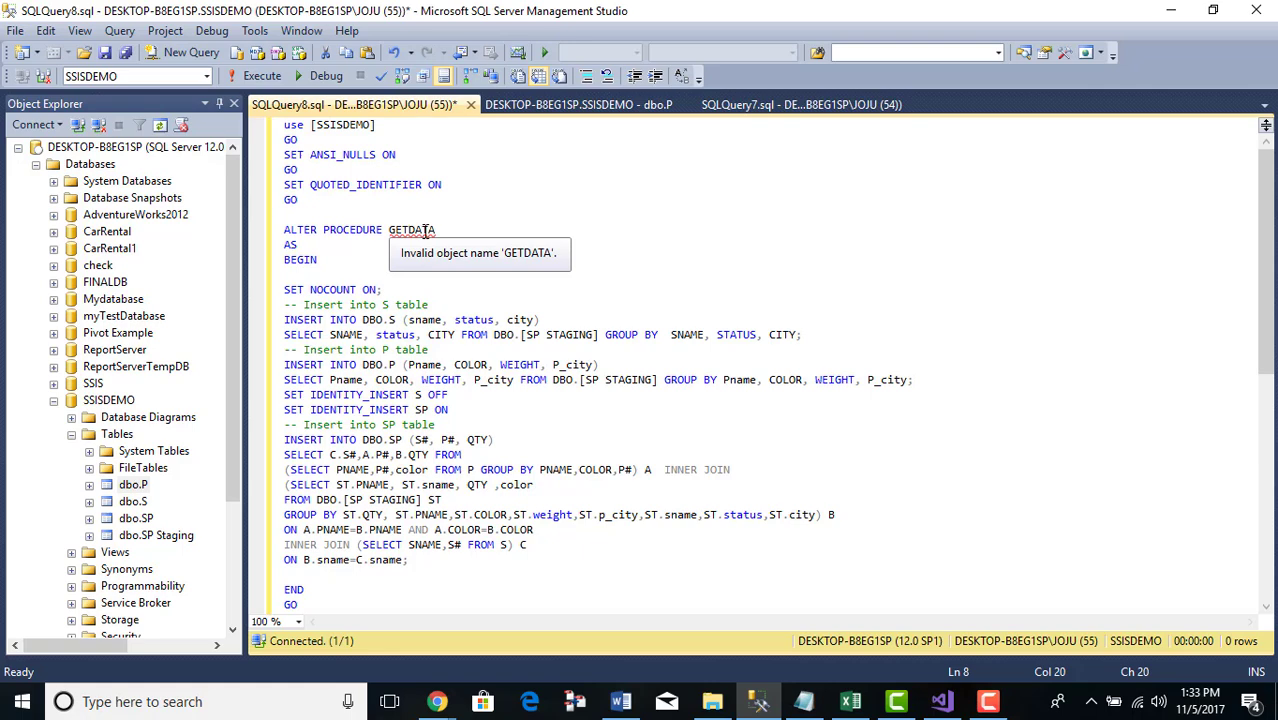
{"action": "scroll", "coordinate": [436, 230], "scroll_direction": "down", "scroll_amount": 4}
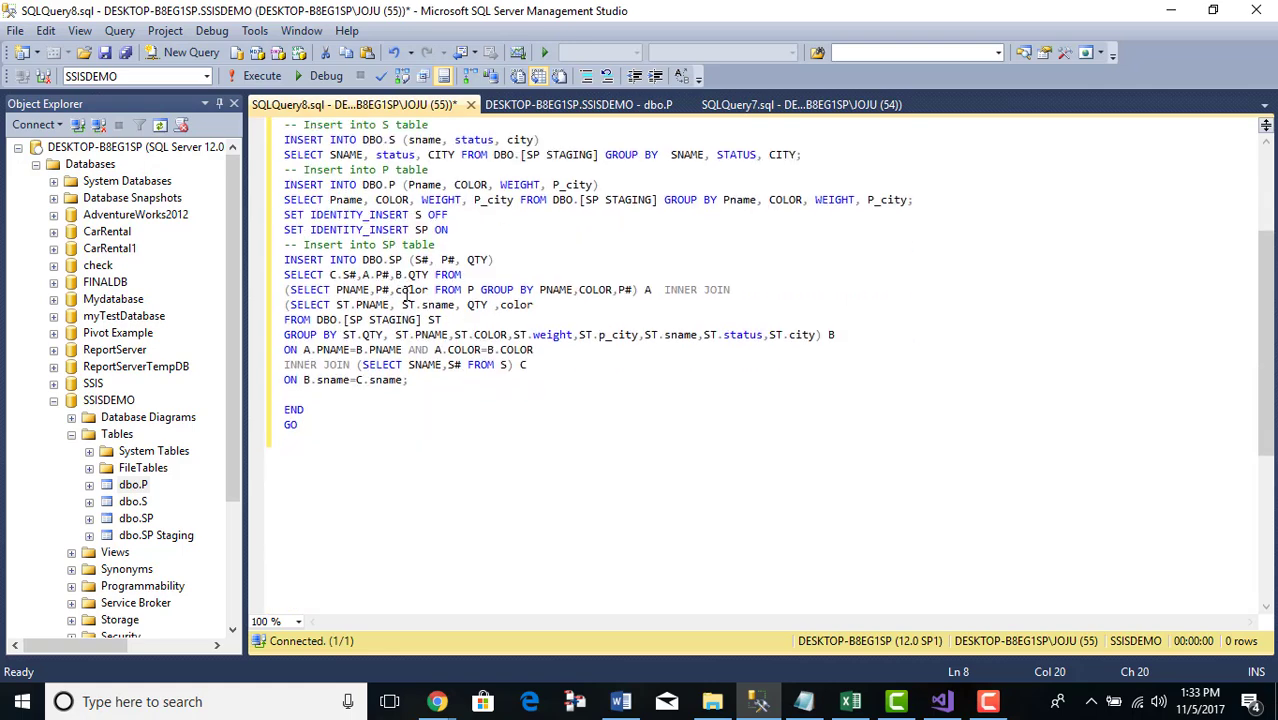
{"action": "scroll", "coordinate": [387, 188], "scroll_direction": "up", "scroll_amount": 3}
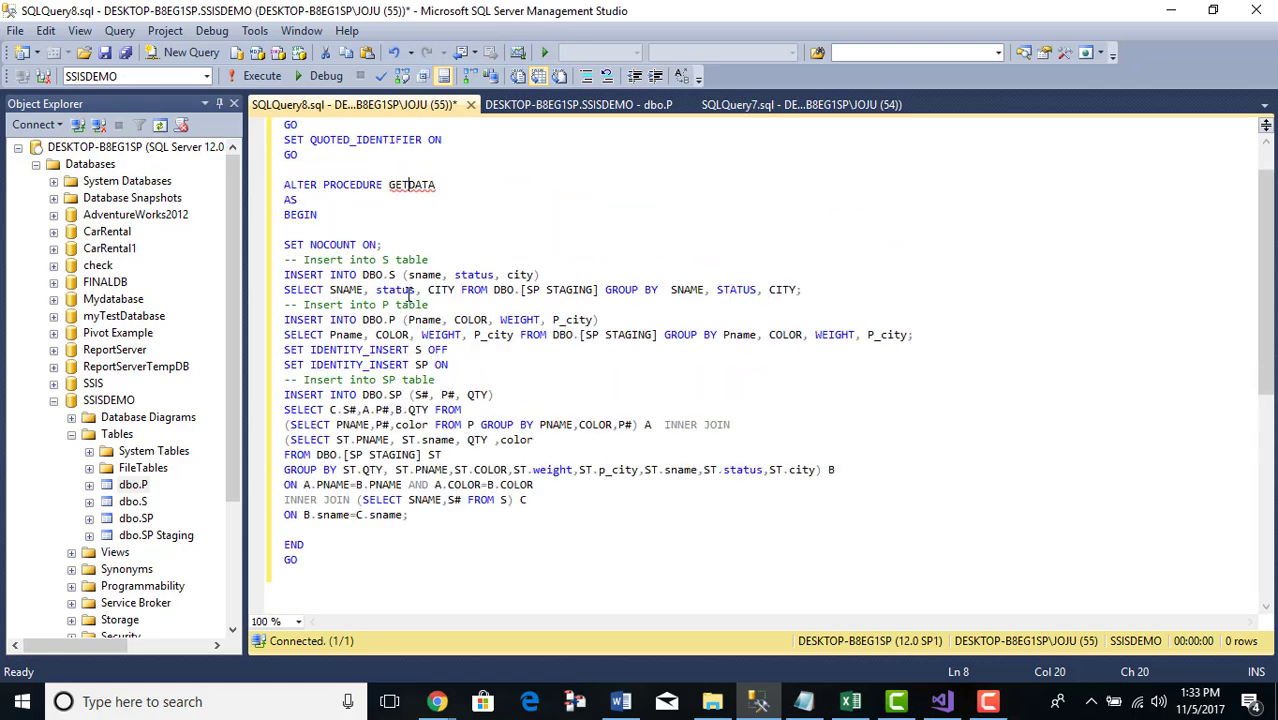
{"action": "left_click", "coordinate": [317, 186]}
{"action": "key", "text": "BackSpace"}
{"action": "key", "text": "BackSpace"}
{"action": "key", "text": "BackSpace"}
{"action": "key", "text": "BackSpace"}
{"action": "key", "text": "BackSpace"}
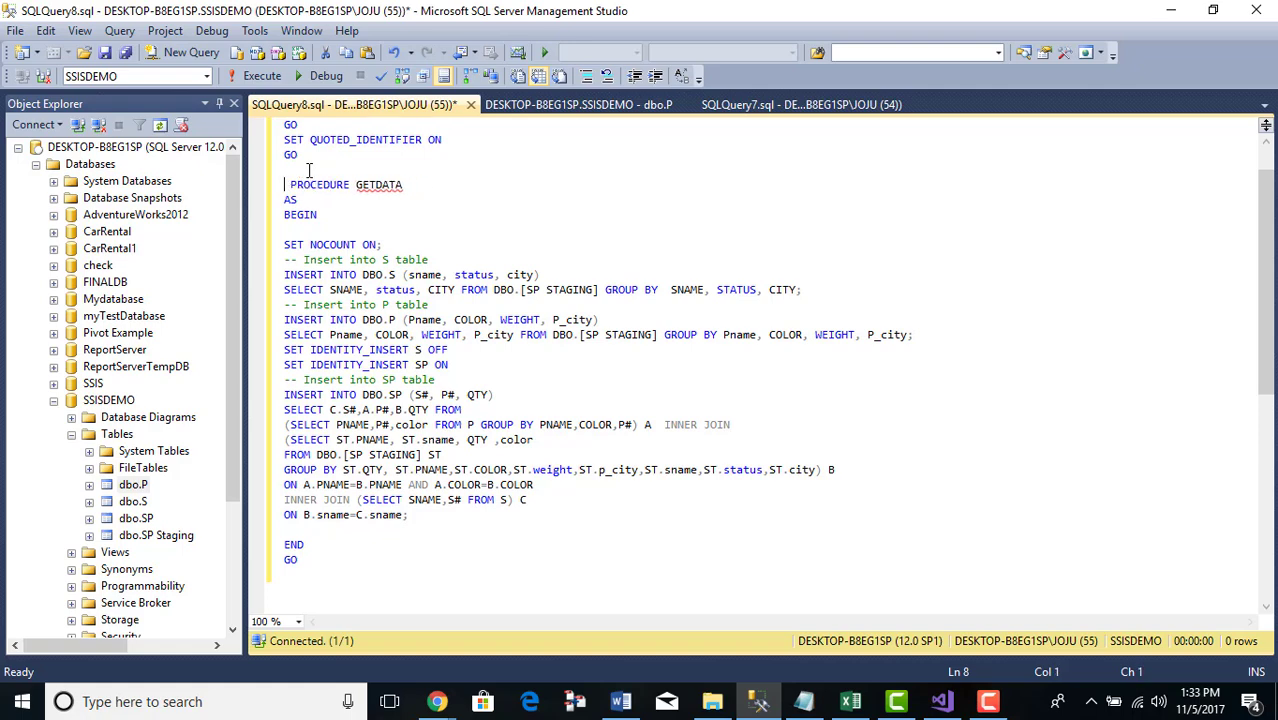
{"action": "type", "text": "CREATE"}
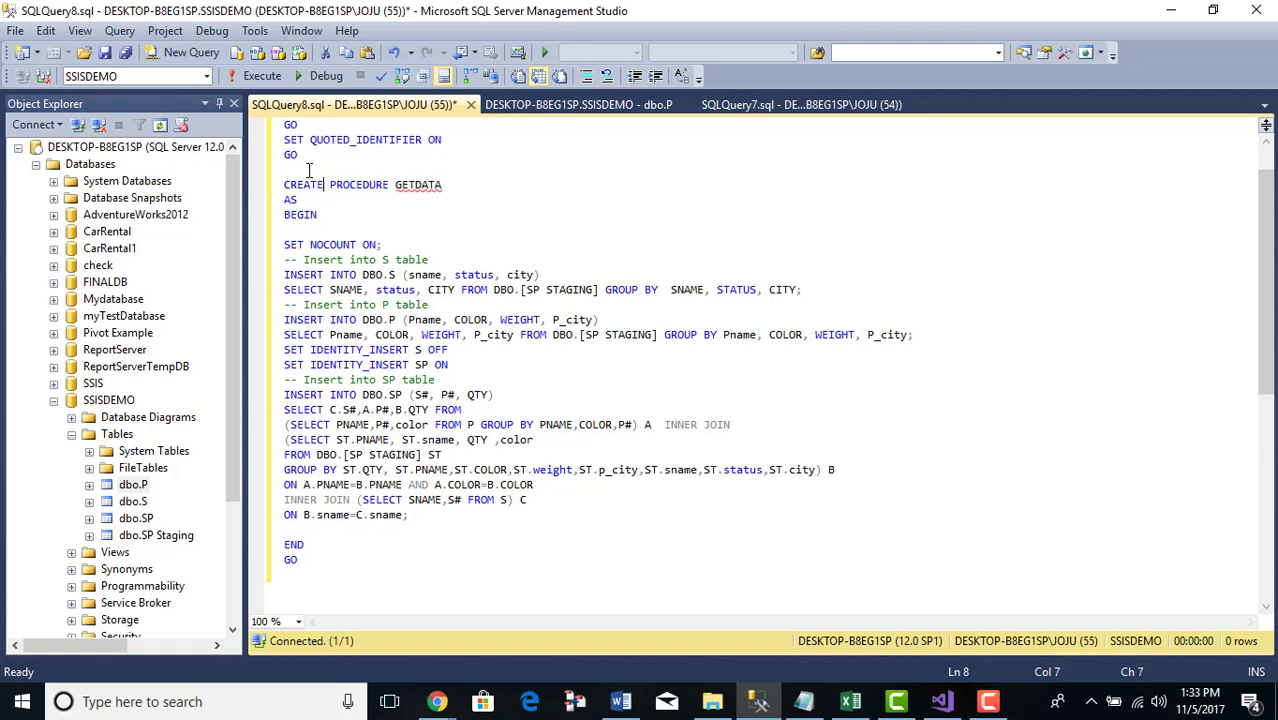
Step: Select the whole script from the use statement to the final GO and execute it to create the GETDATA procedure
{"action": "left_click", "coordinate": [437, 185]}
{"action": "scroll", "coordinate": [471, 257], "scroll_direction": "up", "scroll_amount": 1}
{"action": "scroll", "coordinate": [472, 257], "scroll_direction": "down", "scroll_amount": 2}
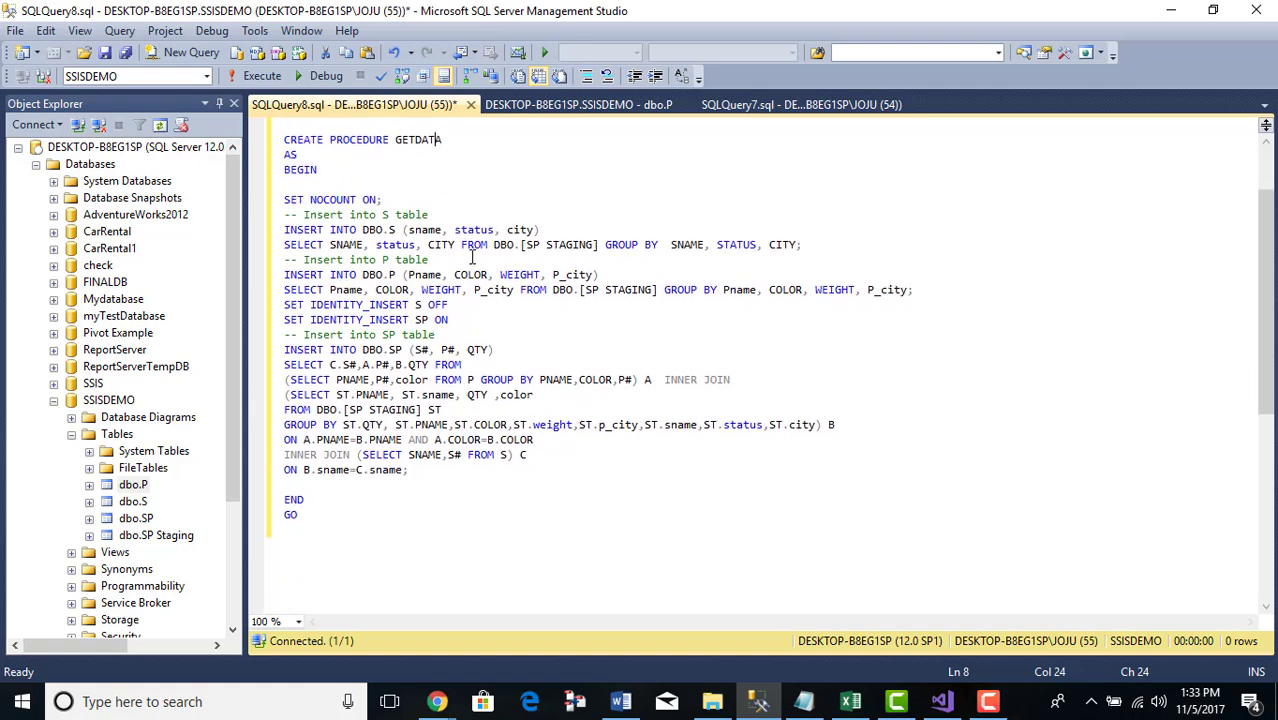
{"action": "scroll", "coordinate": [440, 535], "scroll_direction": "up", "scroll_amount": 2}
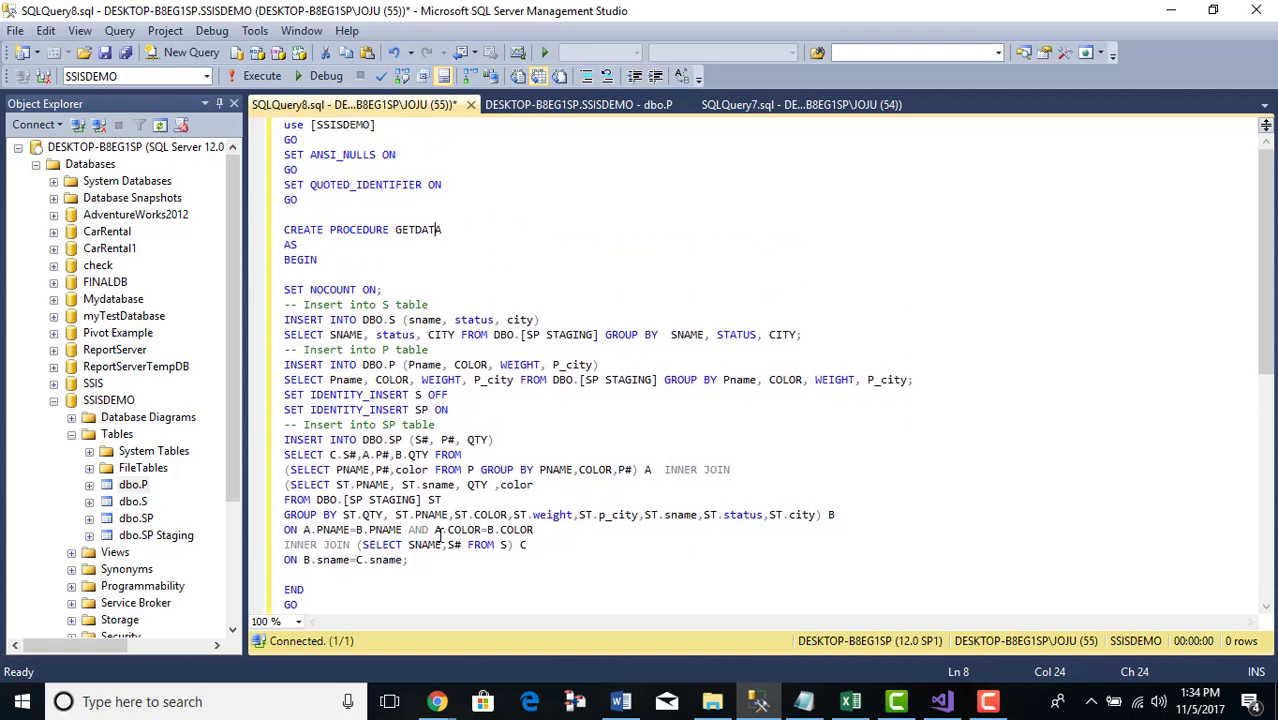
{"action": "left_click_drag", "start_coordinate": [283, 125], "coordinate": [511, 591]}
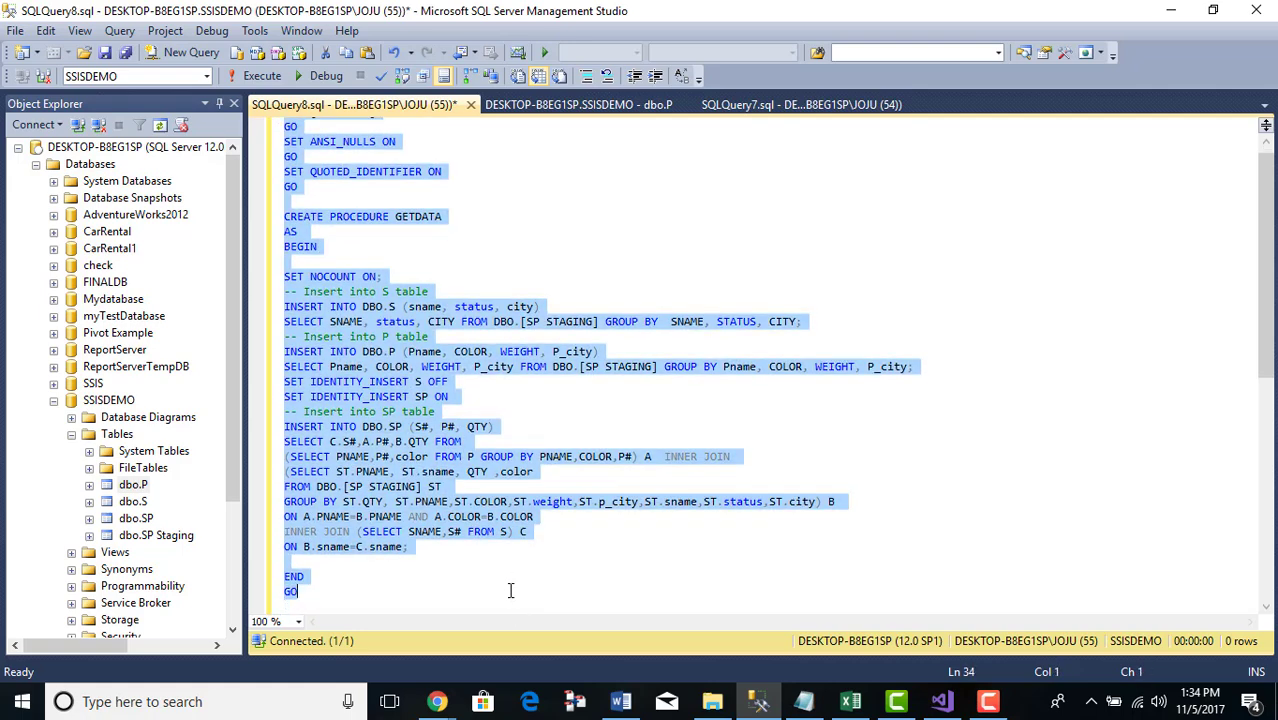
{"action": "left_click", "coordinate": [265, 76]}
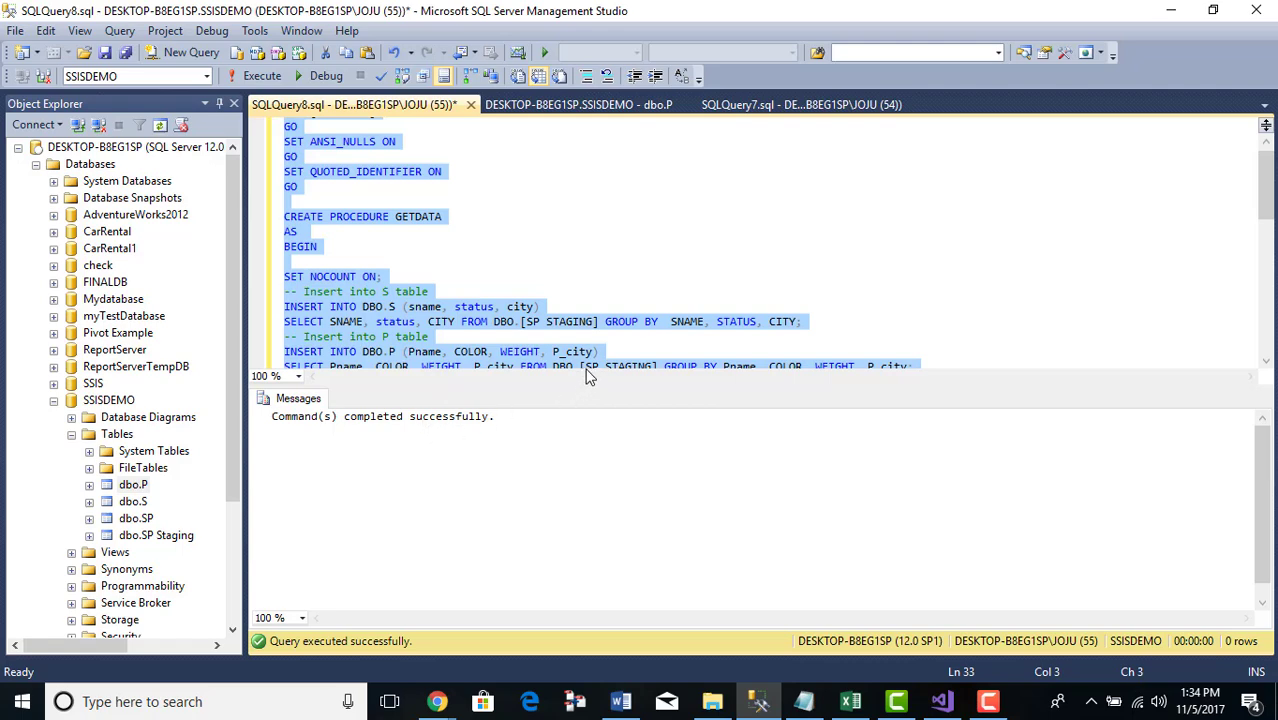
Step: Change the DELETE statement below EXEC GETDATA to DELETE FROM P; and execute only that statement
{"action": "scroll", "coordinate": [579, 285], "scroll_direction": "down", "scroll_amount": 7}
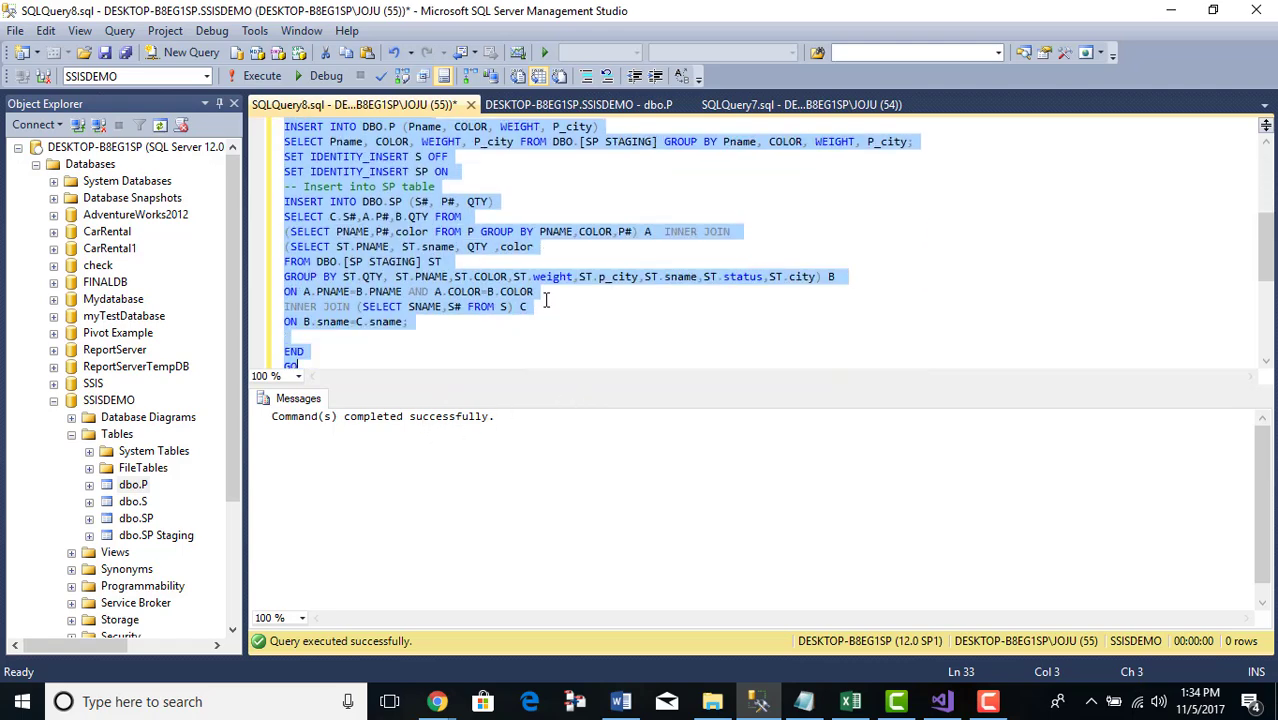
{"action": "left_click", "coordinate": [377, 298]}
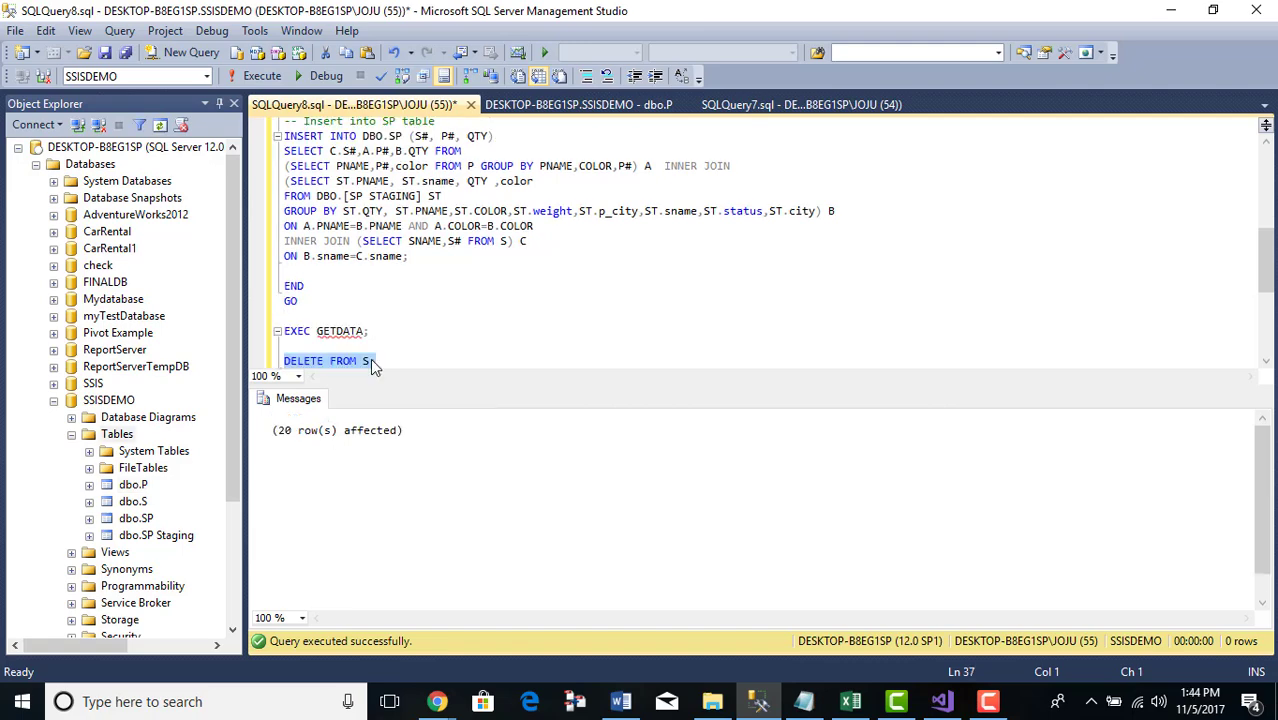
{"action": "left_click", "coordinate": [370, 358]}
{"action": "key", "text": "BackSpace"}
{"action": "type", "text": "P;"}
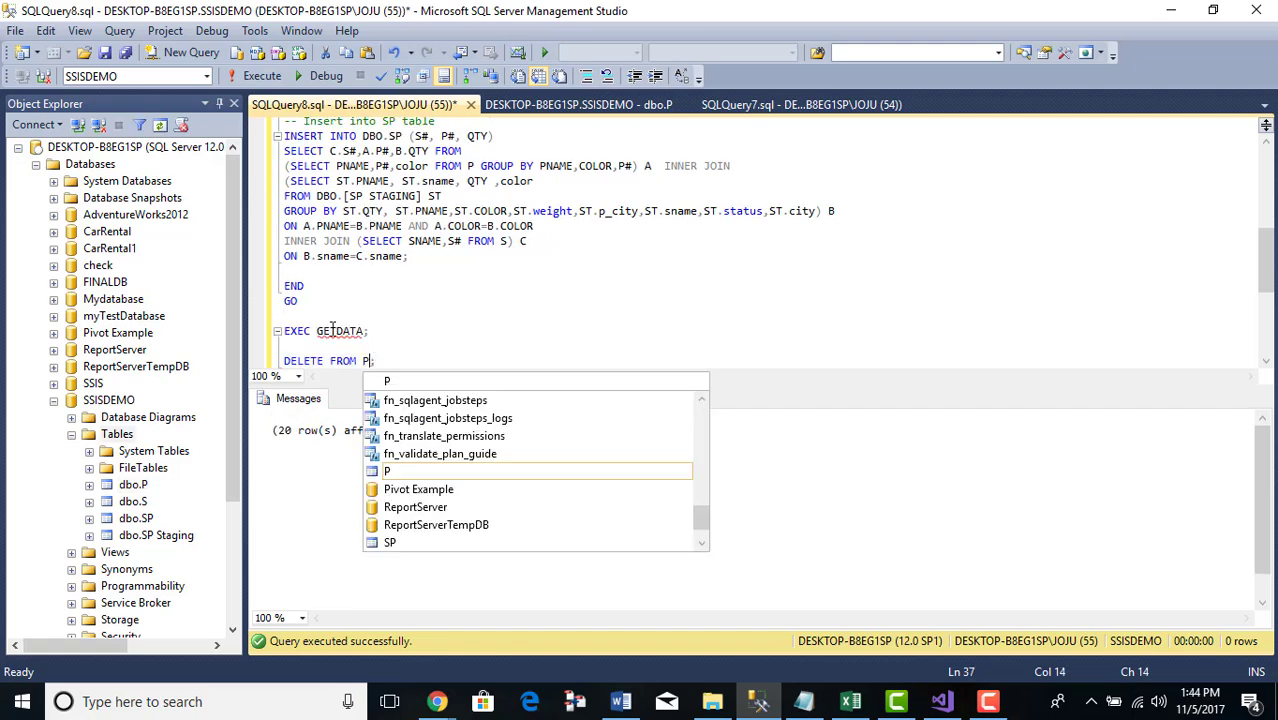
{"action": "left_click_drag", "start_coordinate": [376, 360], "coordinate": [262, 362]}
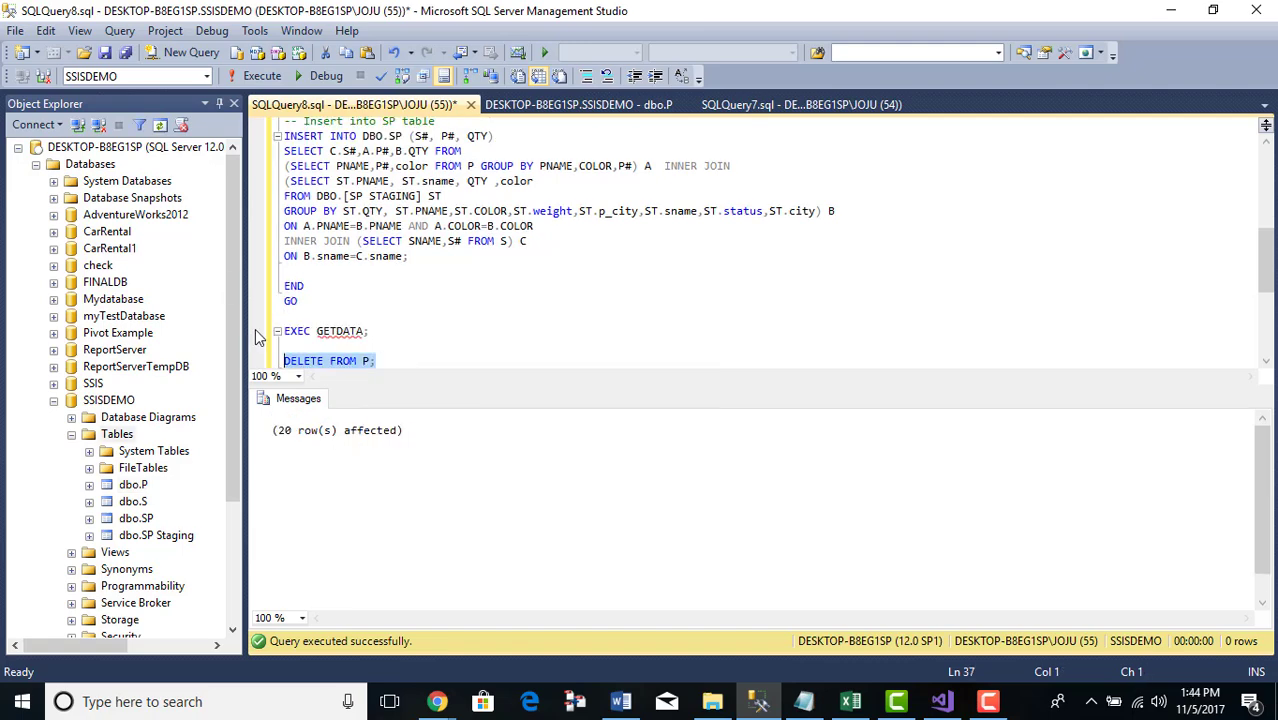
{"action": "left_click", "coordinate": [262, 78]}
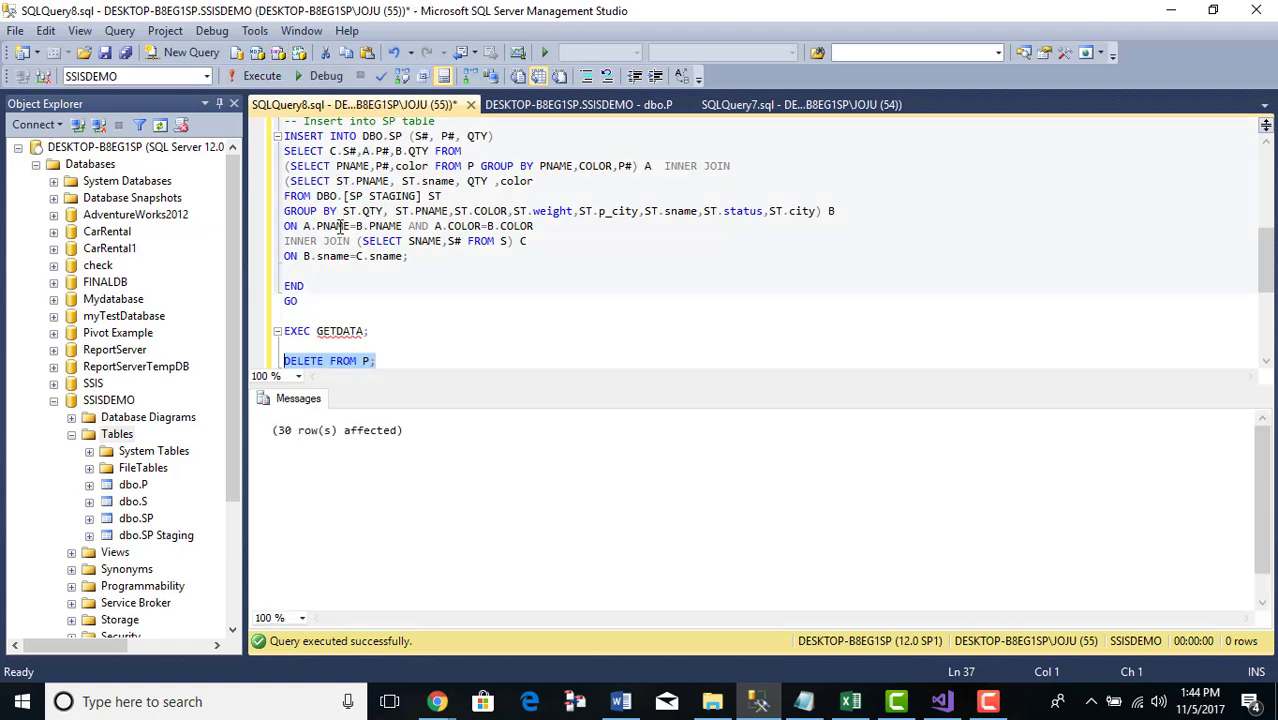
Step: Retarget the DELETE statement to table SP and execute it on its own
{"action": "left_click", "coordinate": [375, 363]}
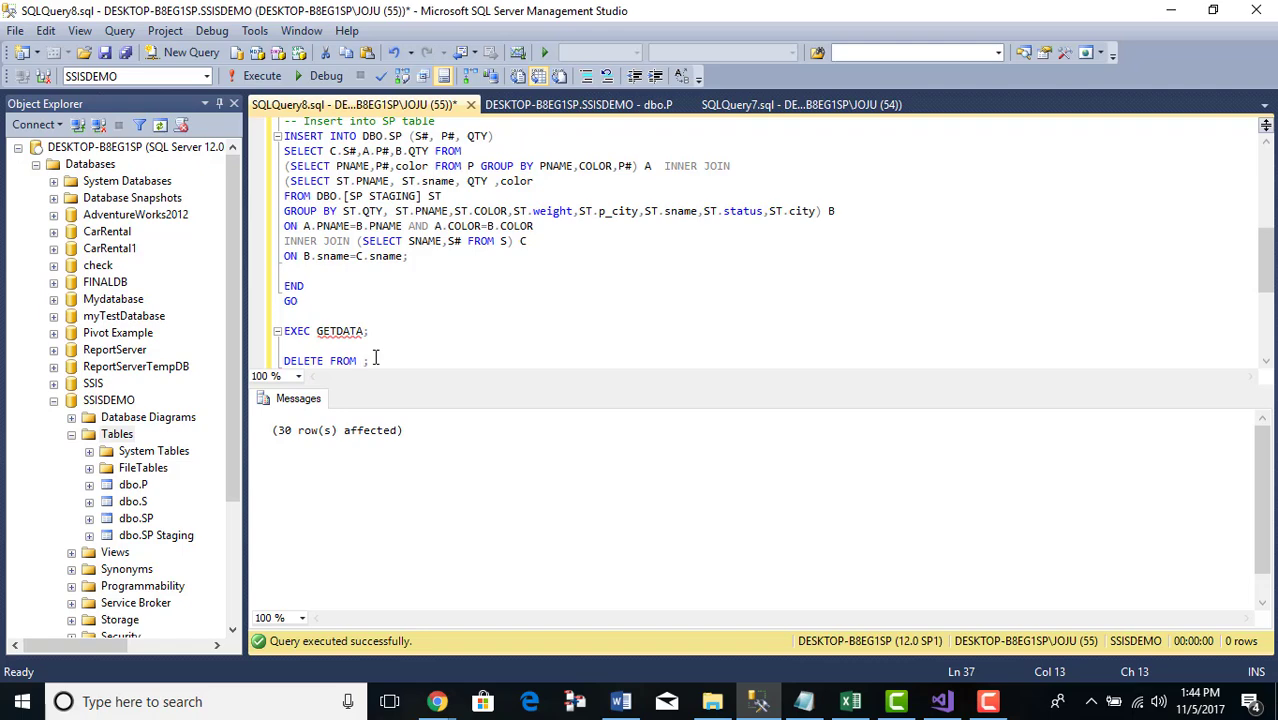
{"action": "type", "text": "SP"}
{"action": "left_click", "coordinate": [400, 360]}
{"action": "left_click_drag", "start_coordinate": [400, 360], "coordinate": [312, 346]}
{"action": "left_click", "coordinate": [262, 76]}
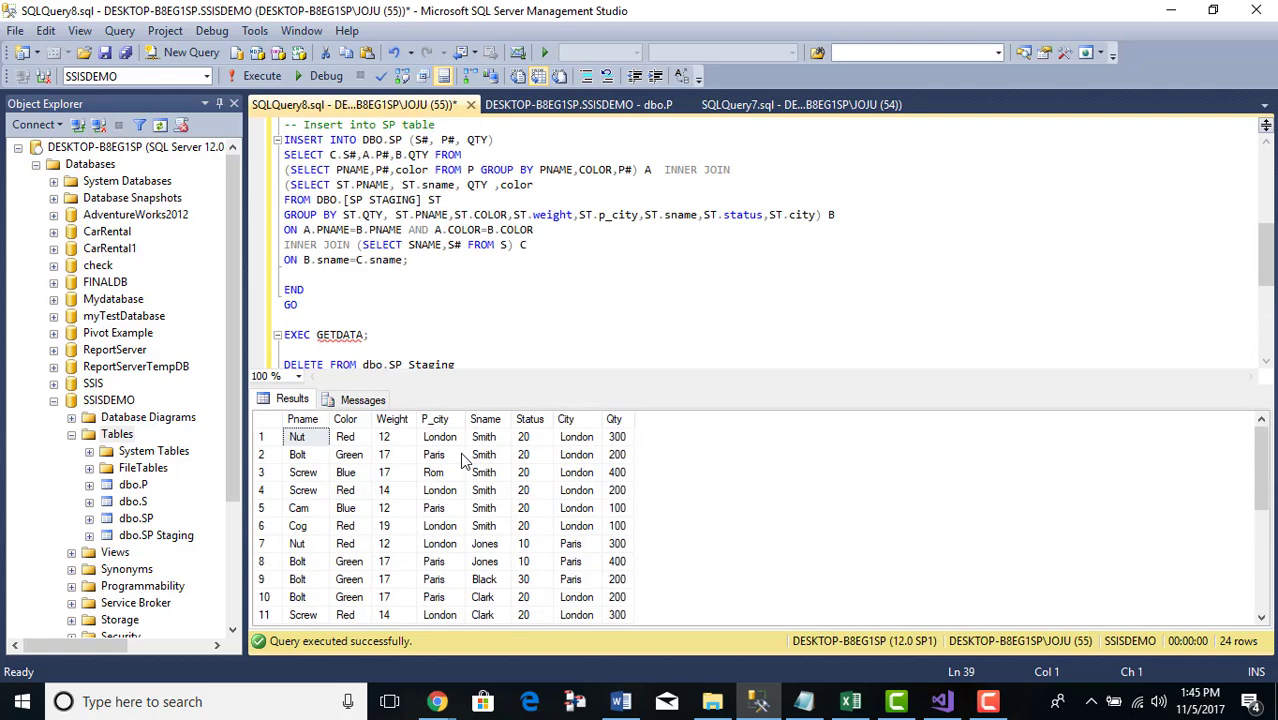
Step: Turn the SELECT query on the staging table into DELETE FROM DBO.[SP STAGING] and execute only that statement
{"action": "scroll", "coordinate": [470, 322], "scroll_direction": "down", "scroll_amount": 2}
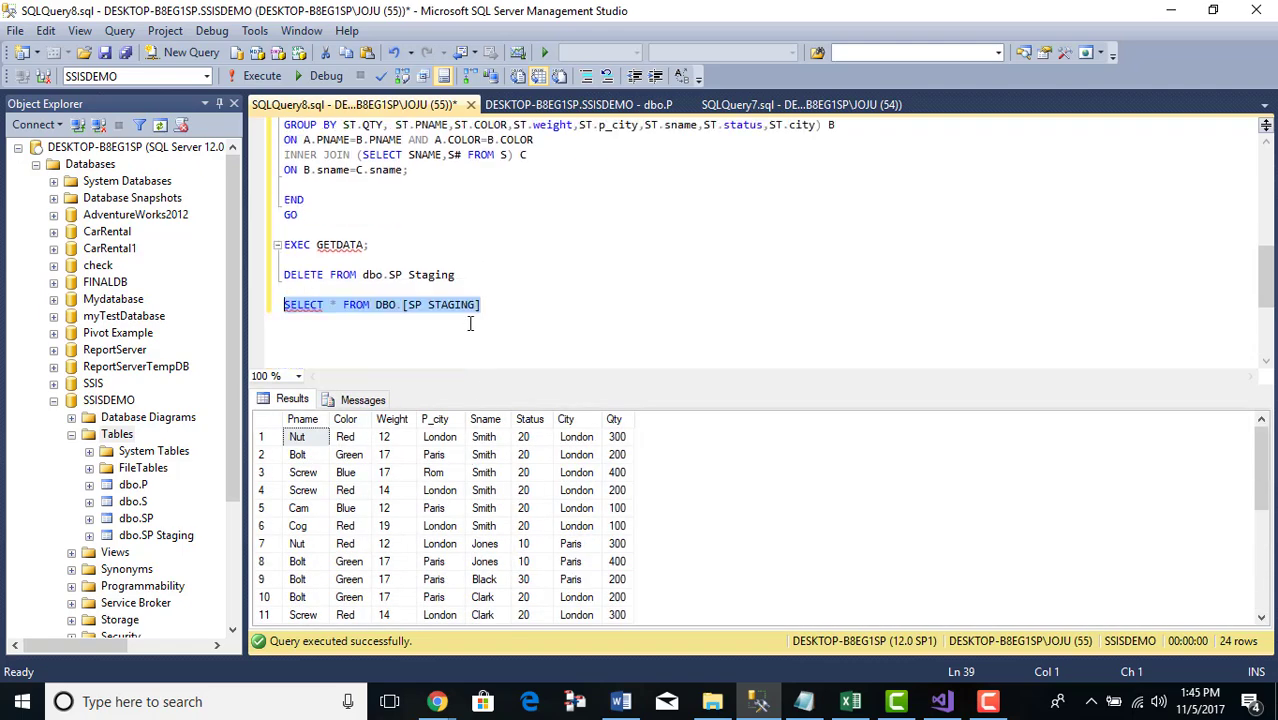
{"action": "left_click", "coordinate": [336, 306]}
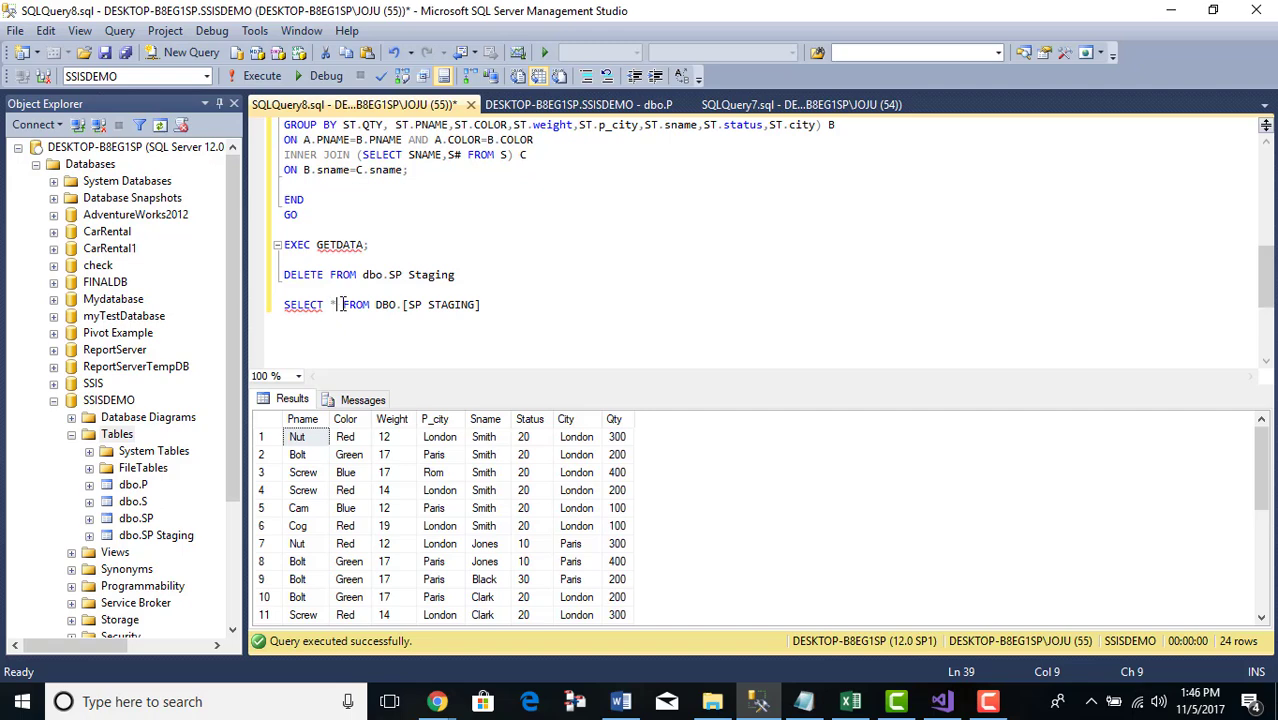
{"action": "key", "text": "BackSpace"}
{"action": "key", "text": "BackSpace"}
{"action": "key", "text": "BackSpace"}
{"action": "key", "text": "BackSpace"}
{"action": "key", "text": "BackSpace"}
{"action": "key", "text": "BackSpace"}
{"action": "key", "text": "BackSpace"}
{"action": "key", "text": "BackSpace"}
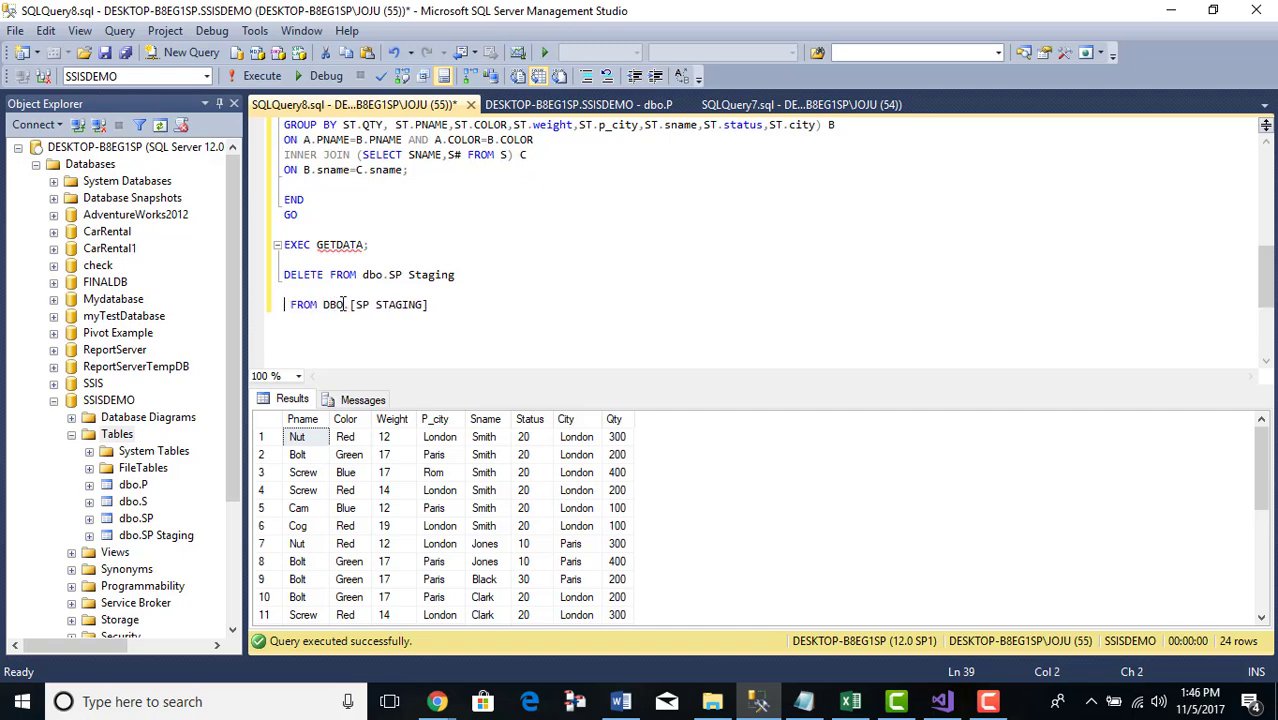
{"action": "type", "text": "DELETE"}
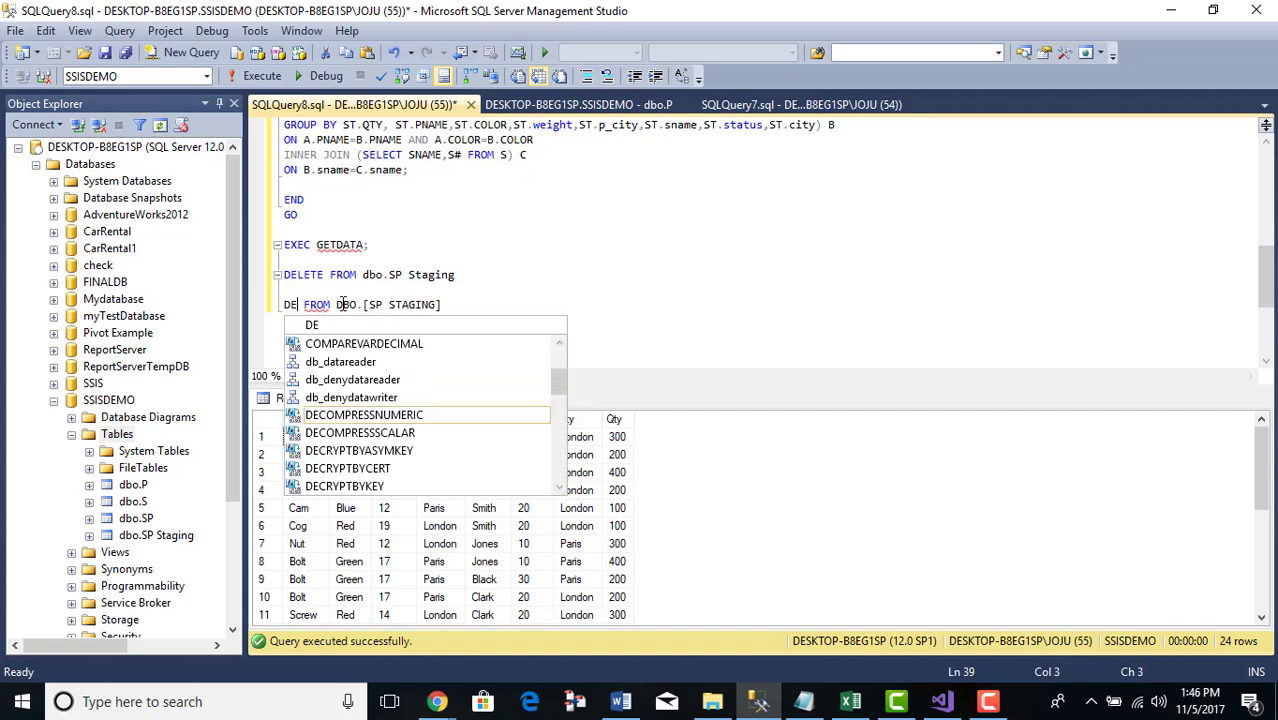
{"action": "left_click", "coordinate": [474, 307]}
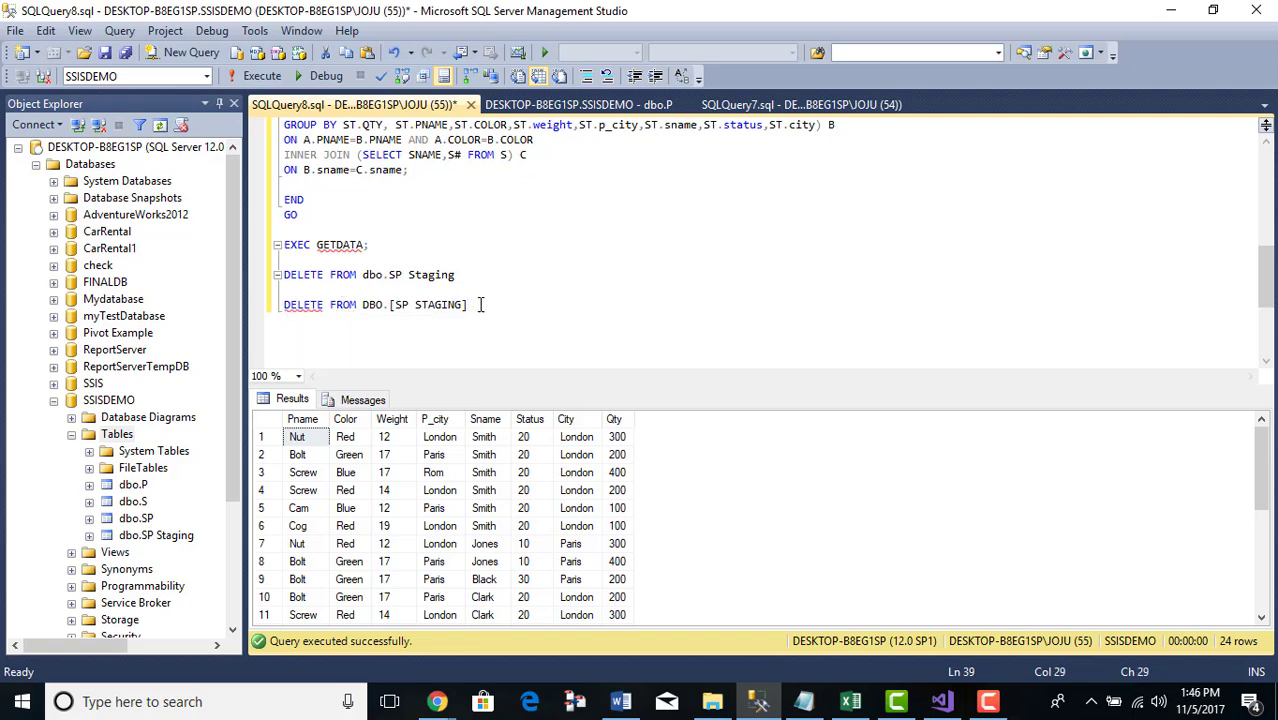
{"action": "left_click_drag", "start_coordinate": [474, 307], "coordinate": [280, 315]}
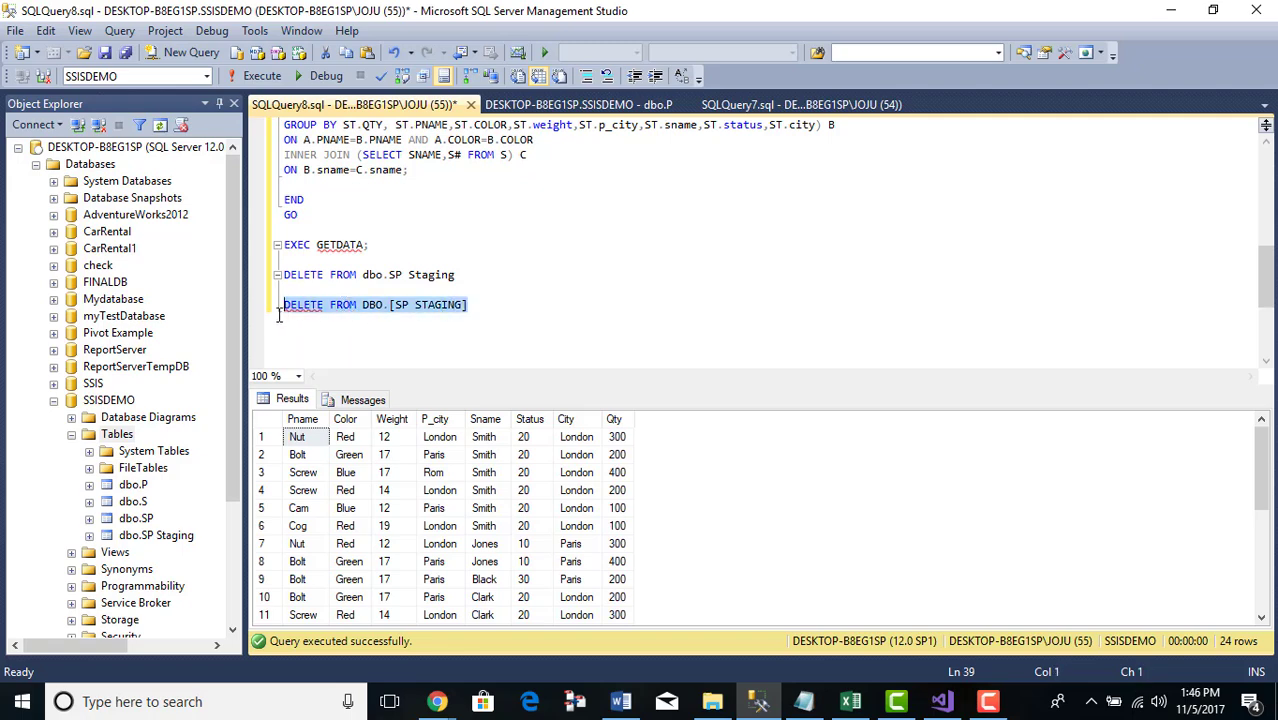
{"action": "left_click", "coordinate": [273, 80]}
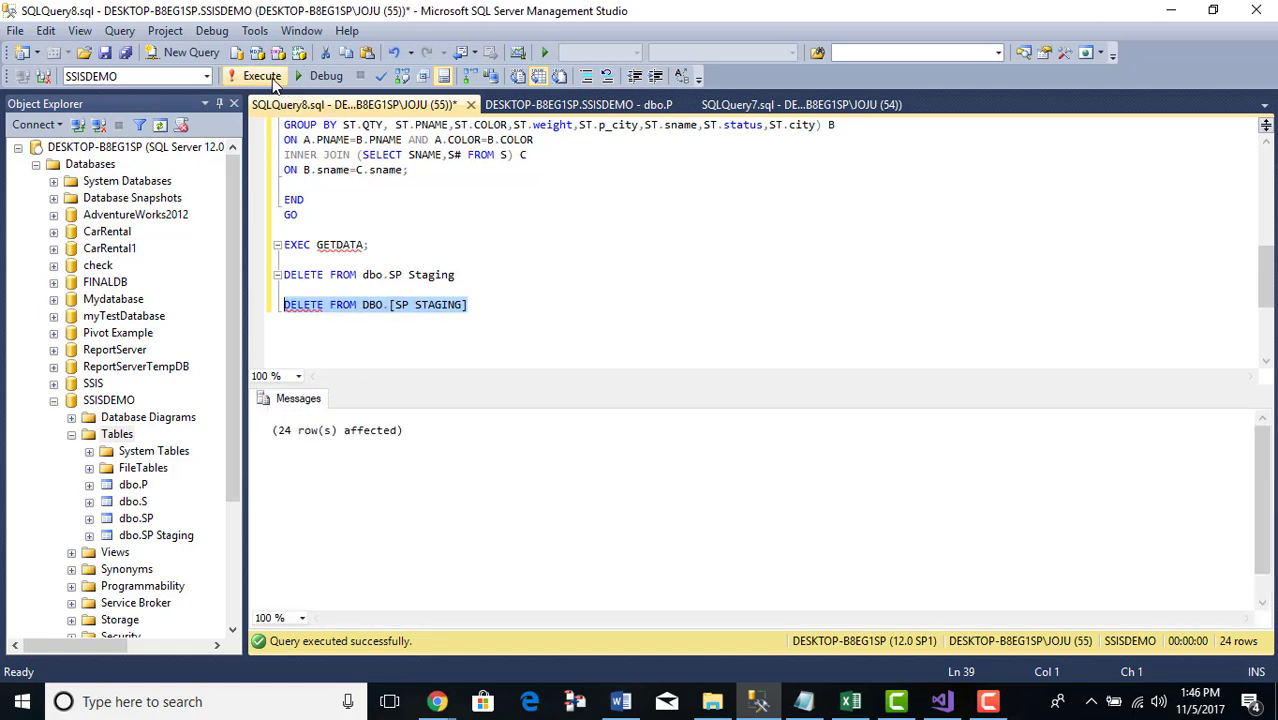
Step: Copy the EXEC GETDATA; statement from below the procedure script
{"action": "left_click", "coordinate": [467, 311]}
{"action": "scroll", "coordinate": [476, 333], "scroll_direction": "up", "scroll_amount": 1}
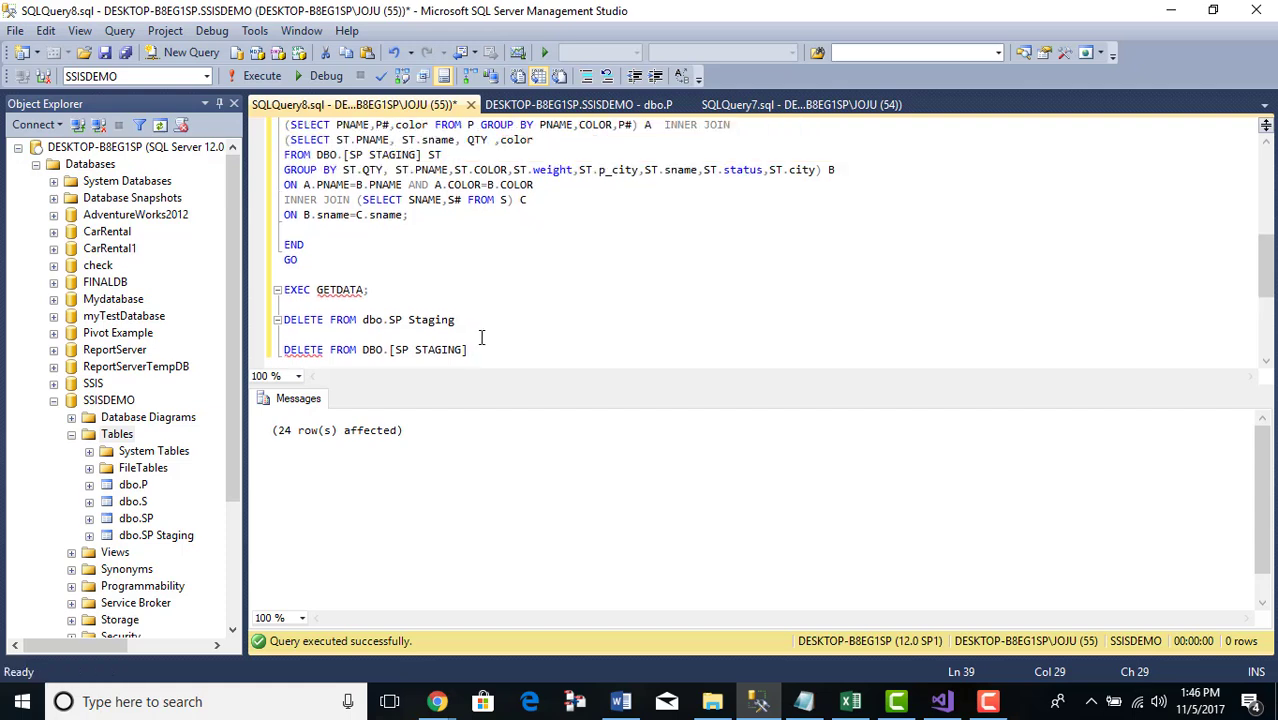
{"action": "scroll", "coordinate": [478, 336], "scroll_direction": "up", "scroll_amount": 1}
{"action": "left_click_drag", "start_coordinate": [376, 335], "coordinate": [284, 335]}
{"action": "key", "text": "ctrl+c"}
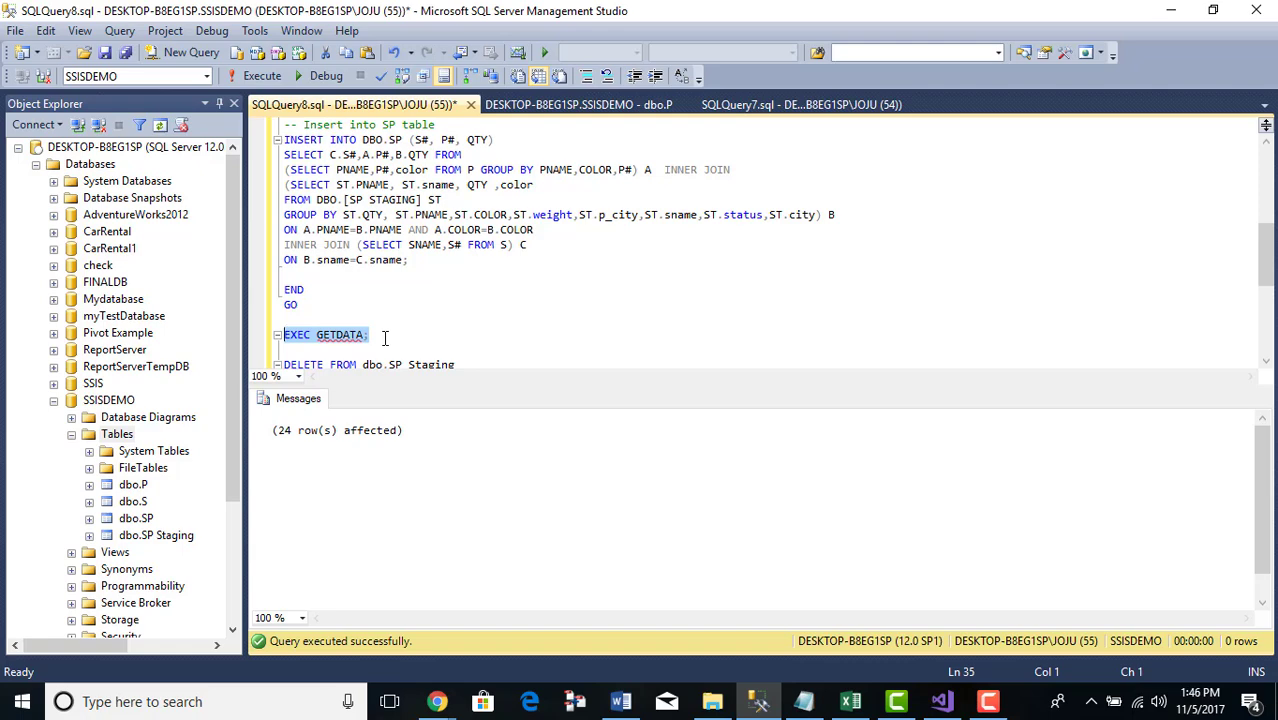
Step: In Visual Studio, add an Execute SQL Task to the package's control flow and connect the Data Flow Task to it
{"action": "mouse_move", "coordinate": [932, 696]}
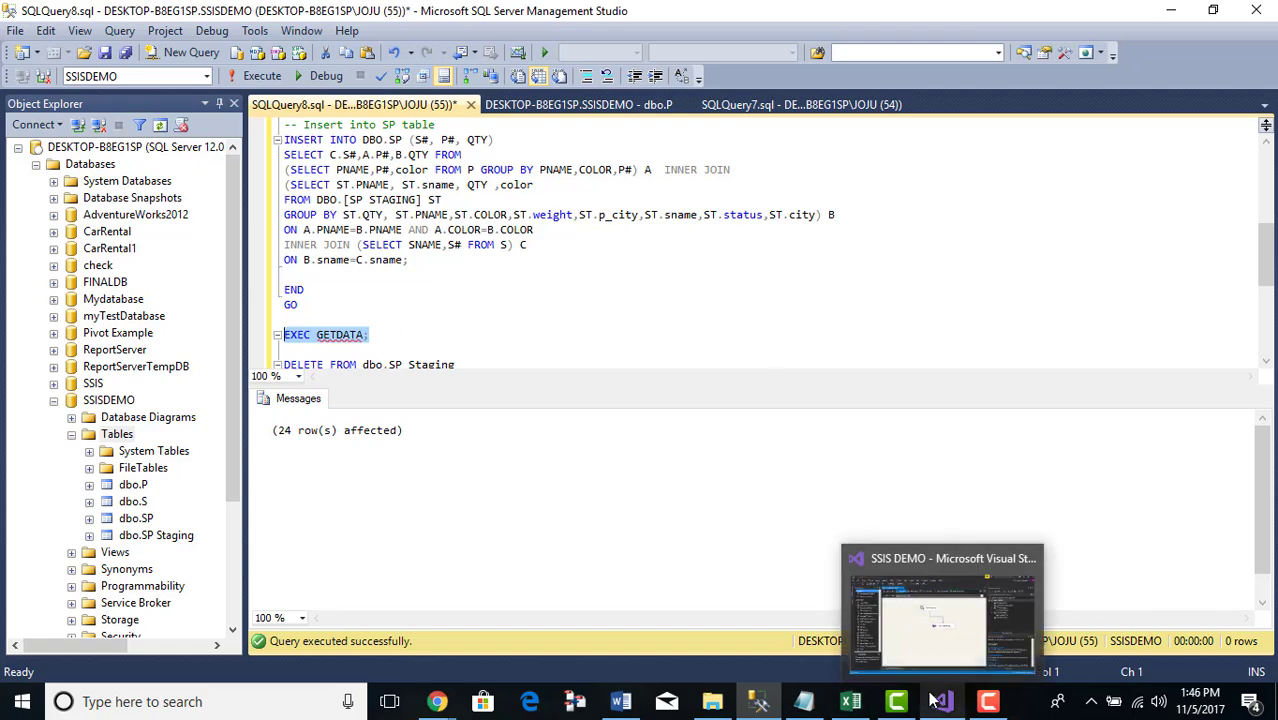
{"action": "left_click", "coordinate": [940, 615]}
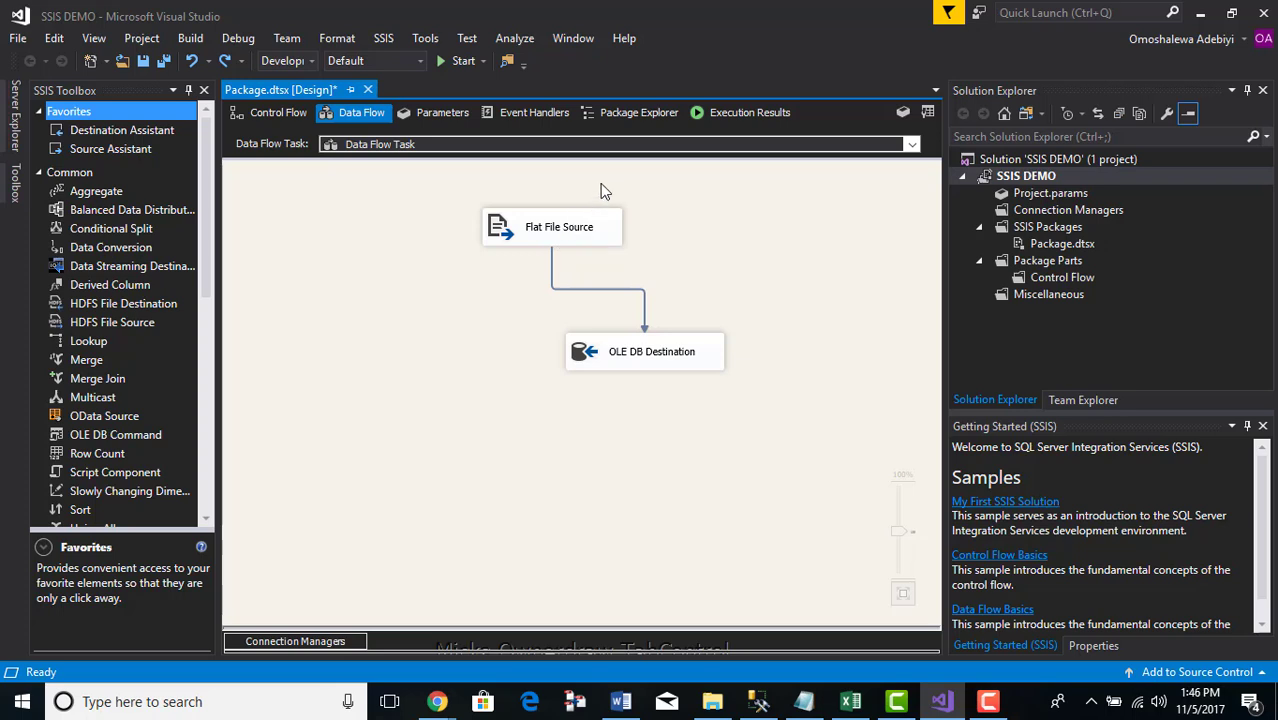
{"action": "left_click", "coordinate": [266, 118]}
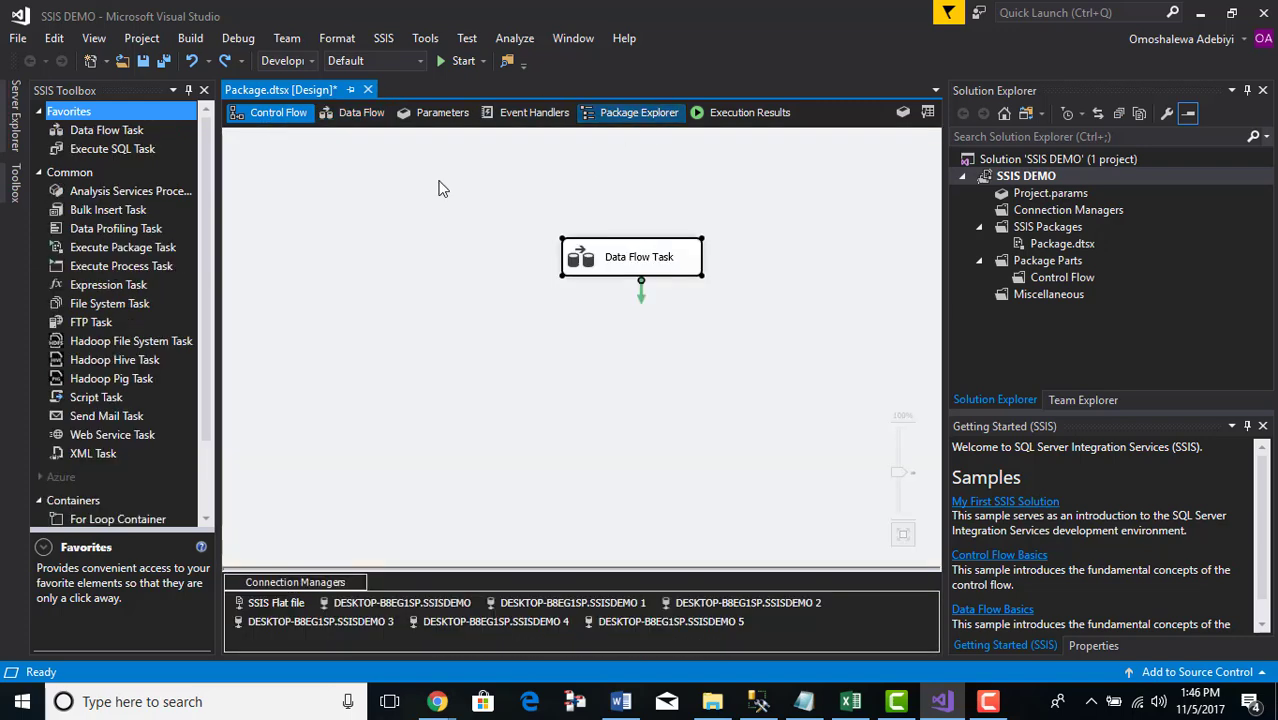
{"action": "left_click", "coordinate": [85, 150]}
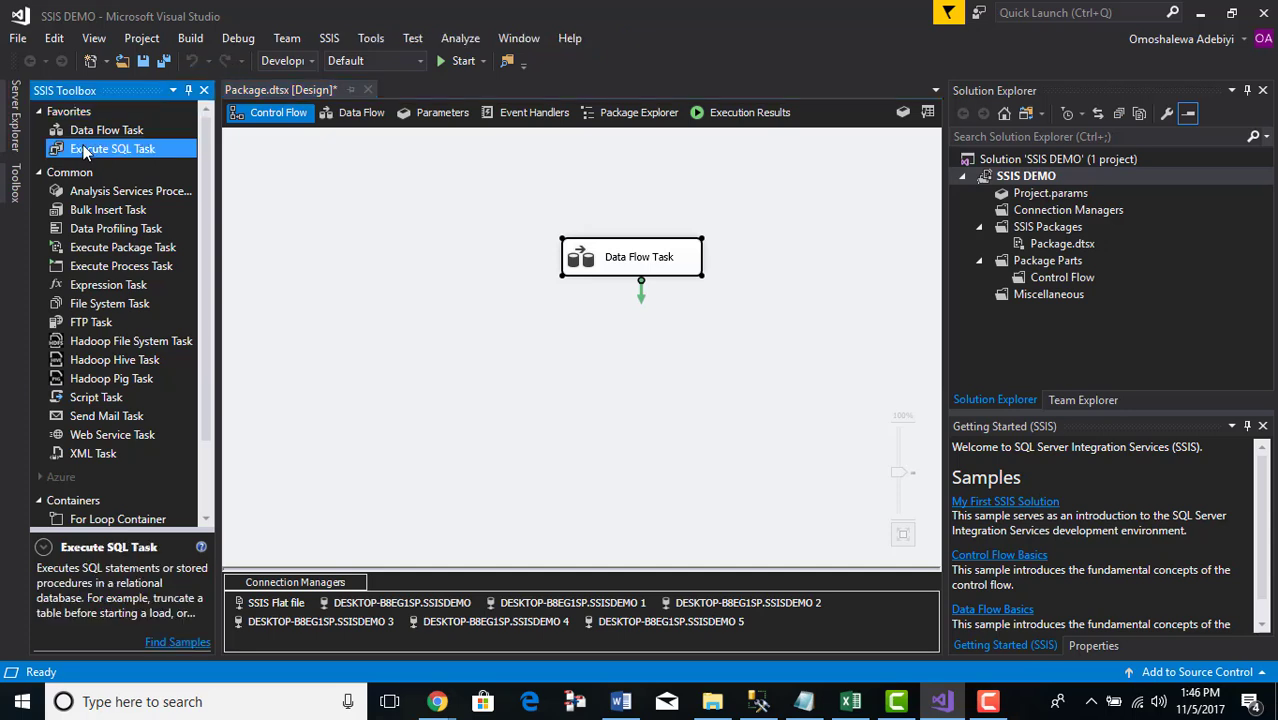
{"action": "left_click_drag", "start_coordinate": [85, 150], "coordinate": [628, 361]}
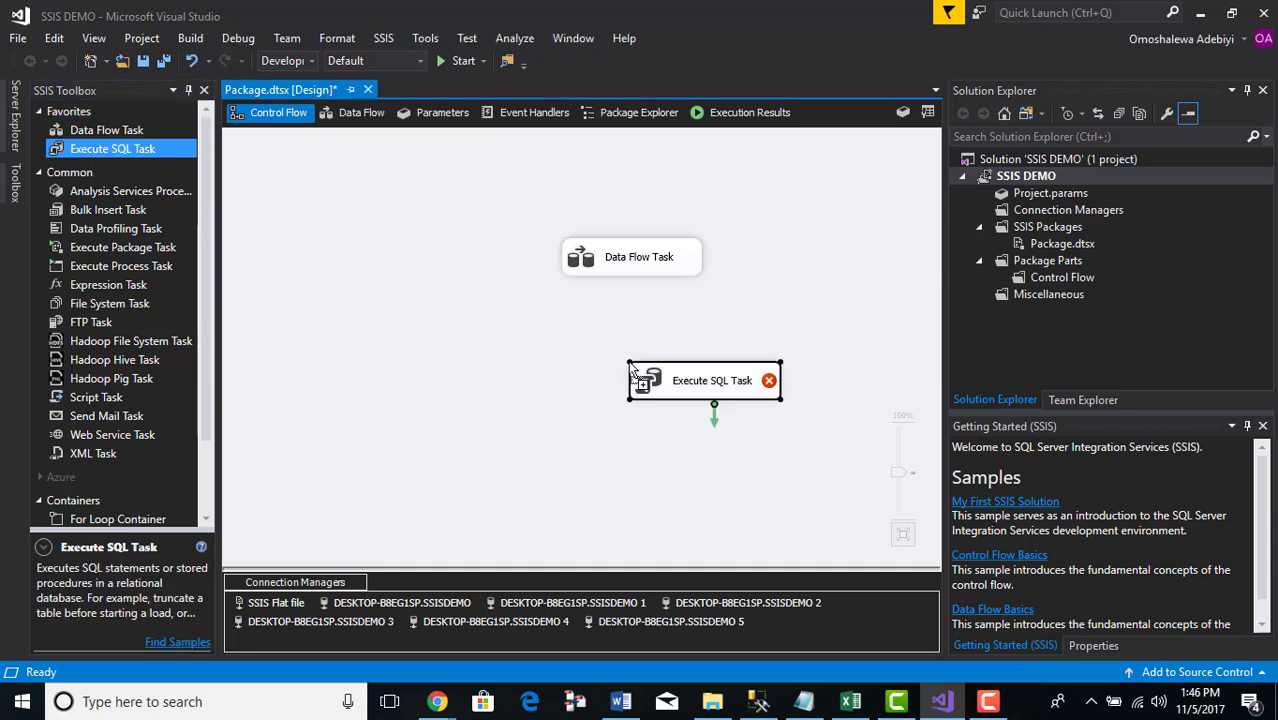
{"action": "left_click", "coordinate": [617, 270]}
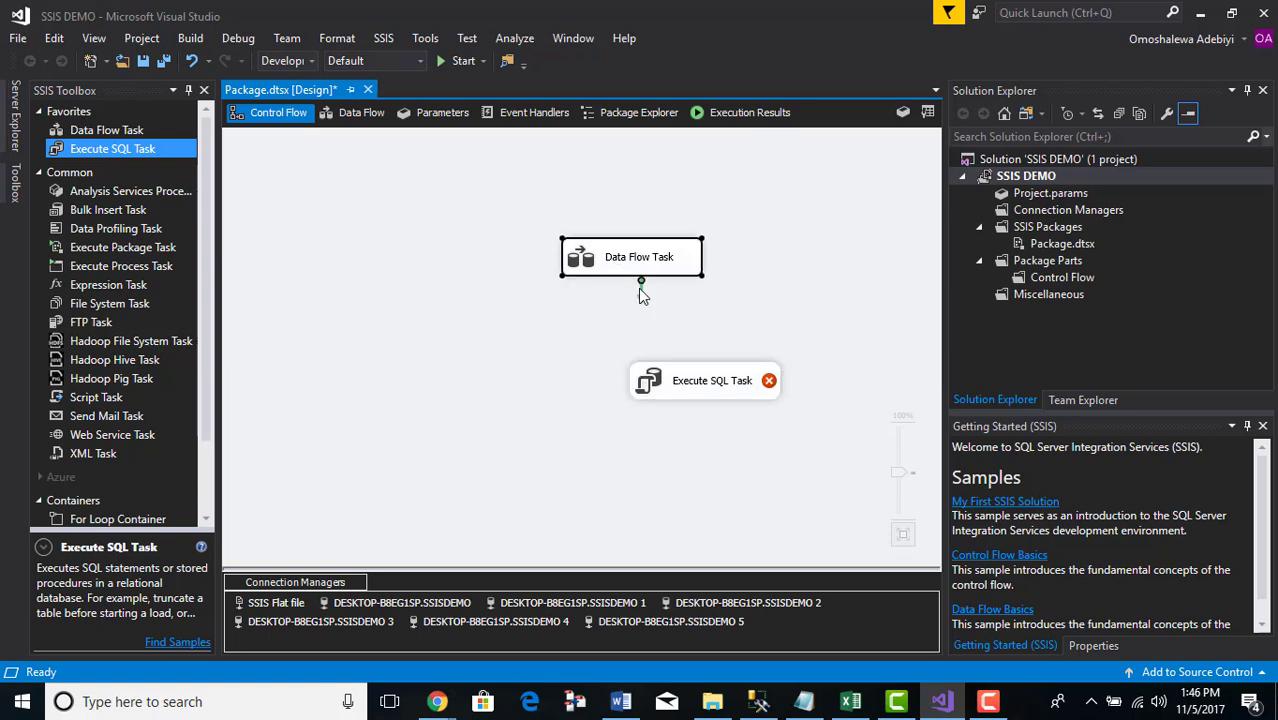
{"action": "left_click_drag", "start_coordinate": [640, 288], "coordinate": [728, 392]}
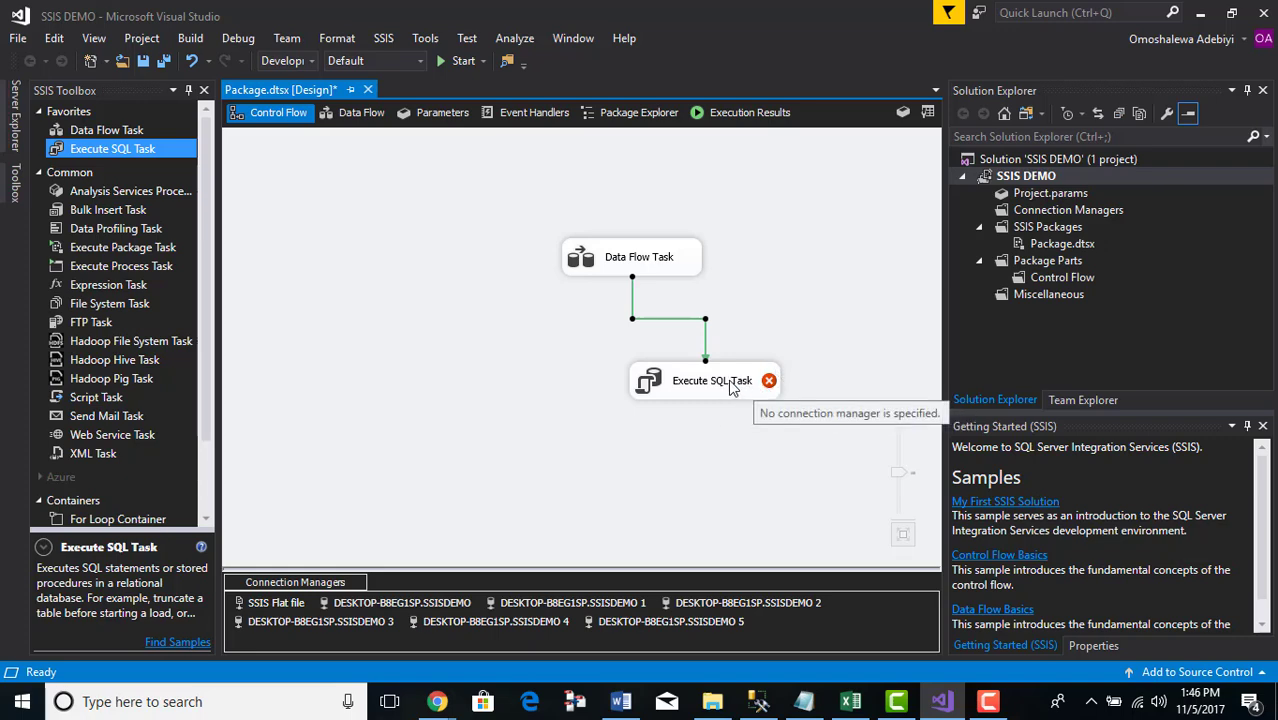
Step: Configure the Execute SQL Task with connection DESKTOP-B8EG1SP.SSISDEMO 5 and the copied EXEC GETDATA; as its SQL statement
{"action": "double_click", "coordinate": [731, 386]}
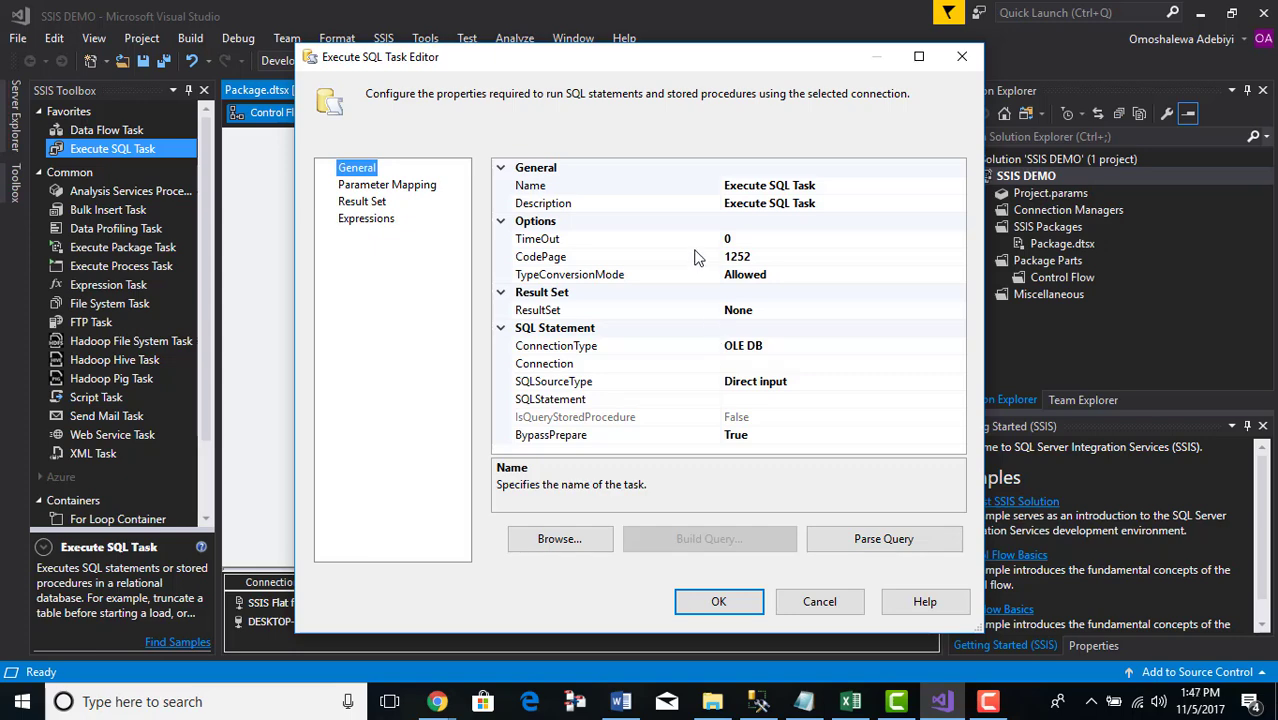
{"action": "left_click", "coordinate": [742, 364]}
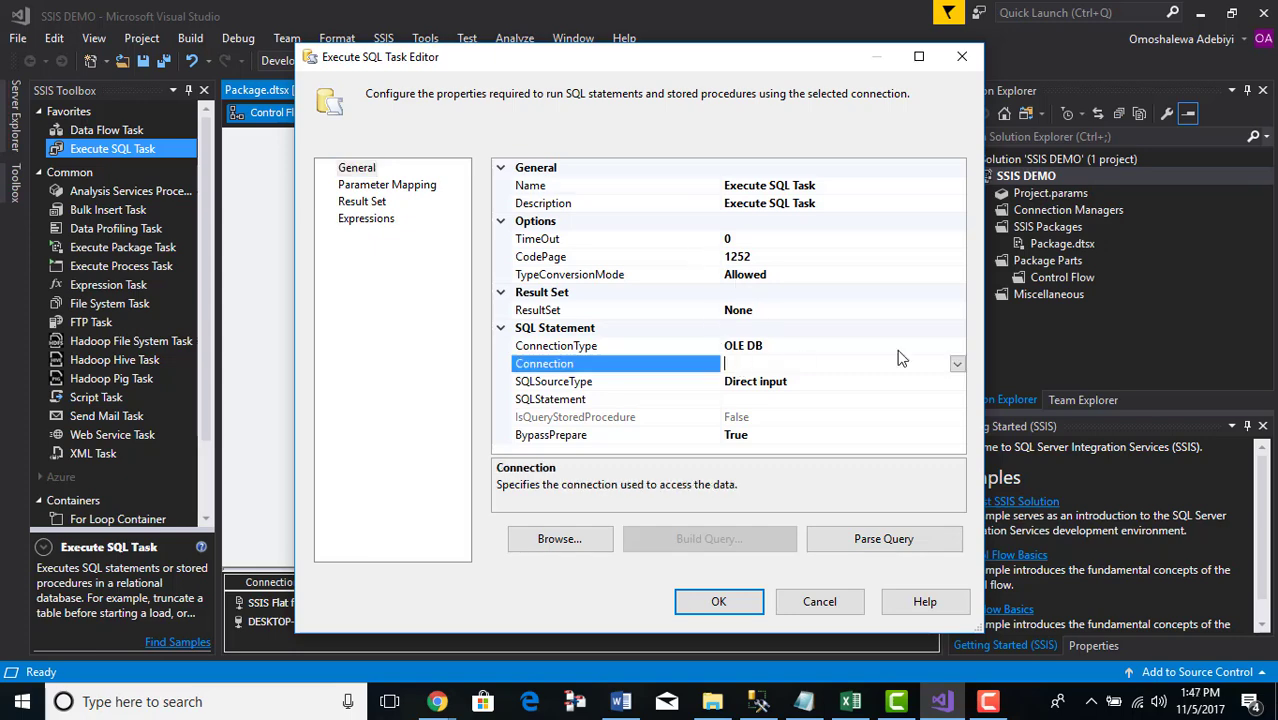
{"action": "left_click", "coordinate": [957, 365]}
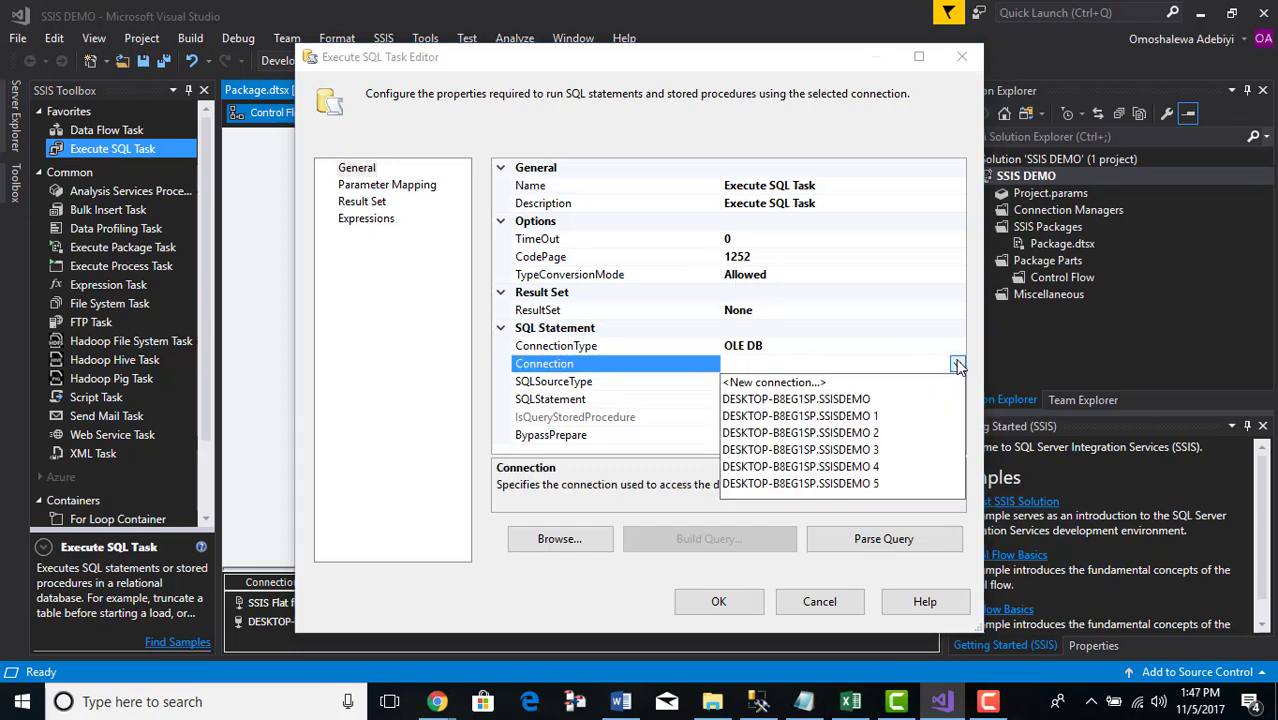
{"action": "left_click", "coordinate": [863, 486]}
{"action": "left_click", "coordinate": [738, 400]}
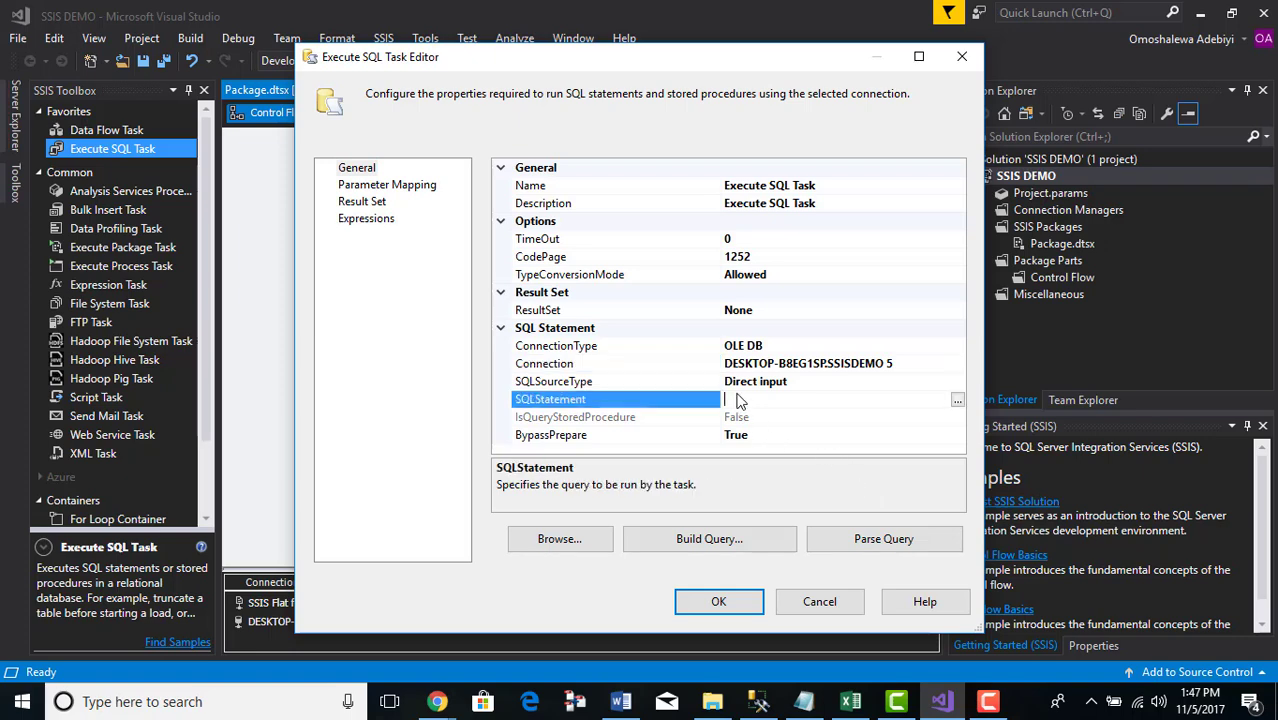
{"action": "left_click", "coordinate": [957, 401]}
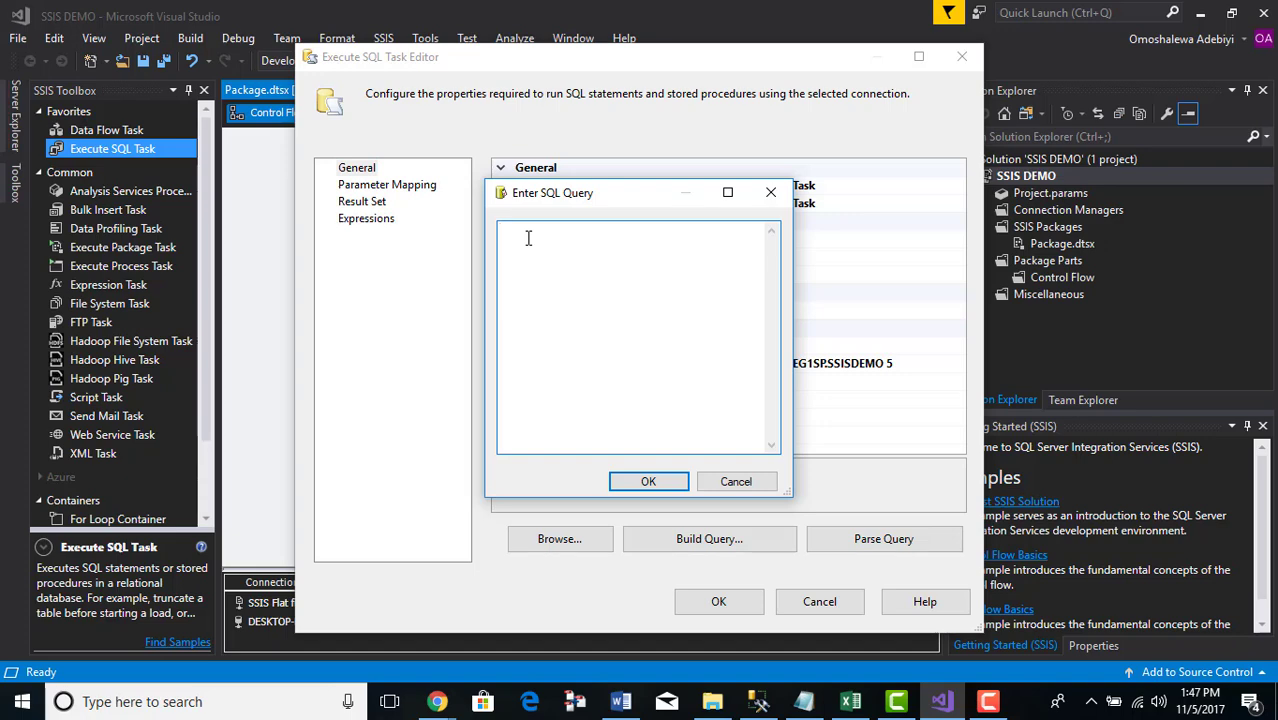
{"action": "key", "text": "ctrl+v"}
{"action": "left_click", "coordinate": [670, 484]}
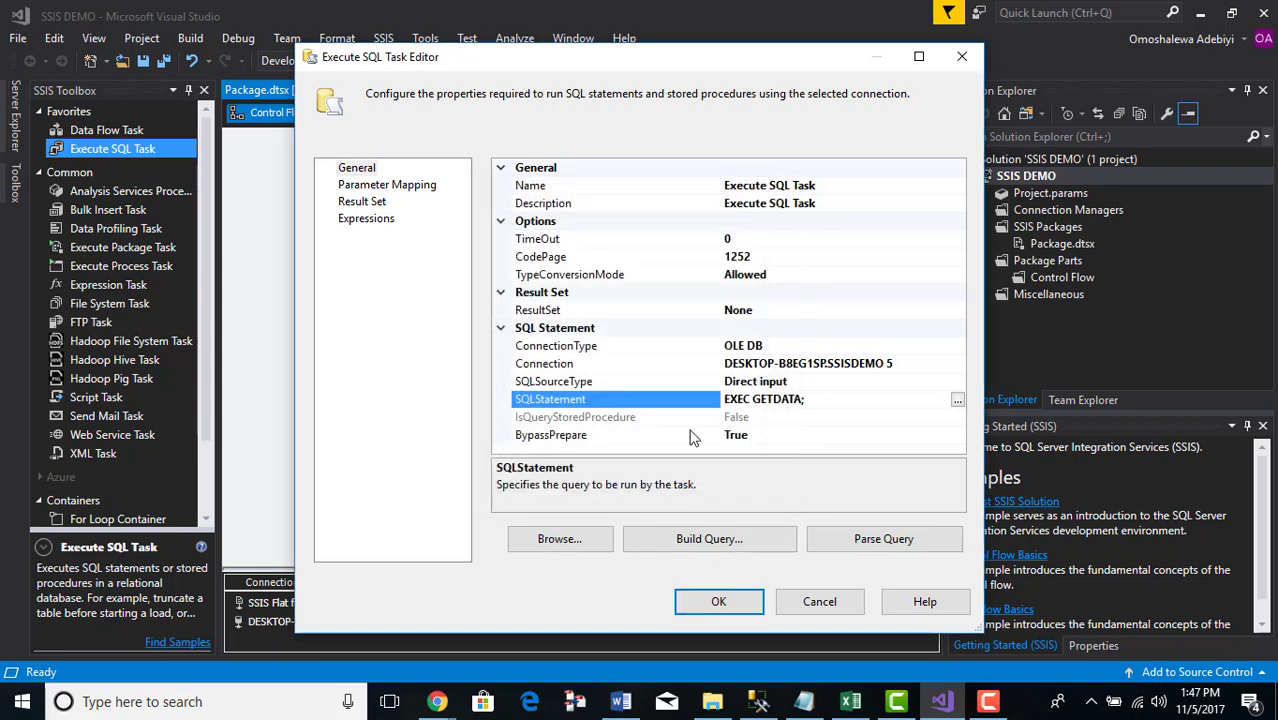
{"action": "left_click", "coordinate": [719, 601]}
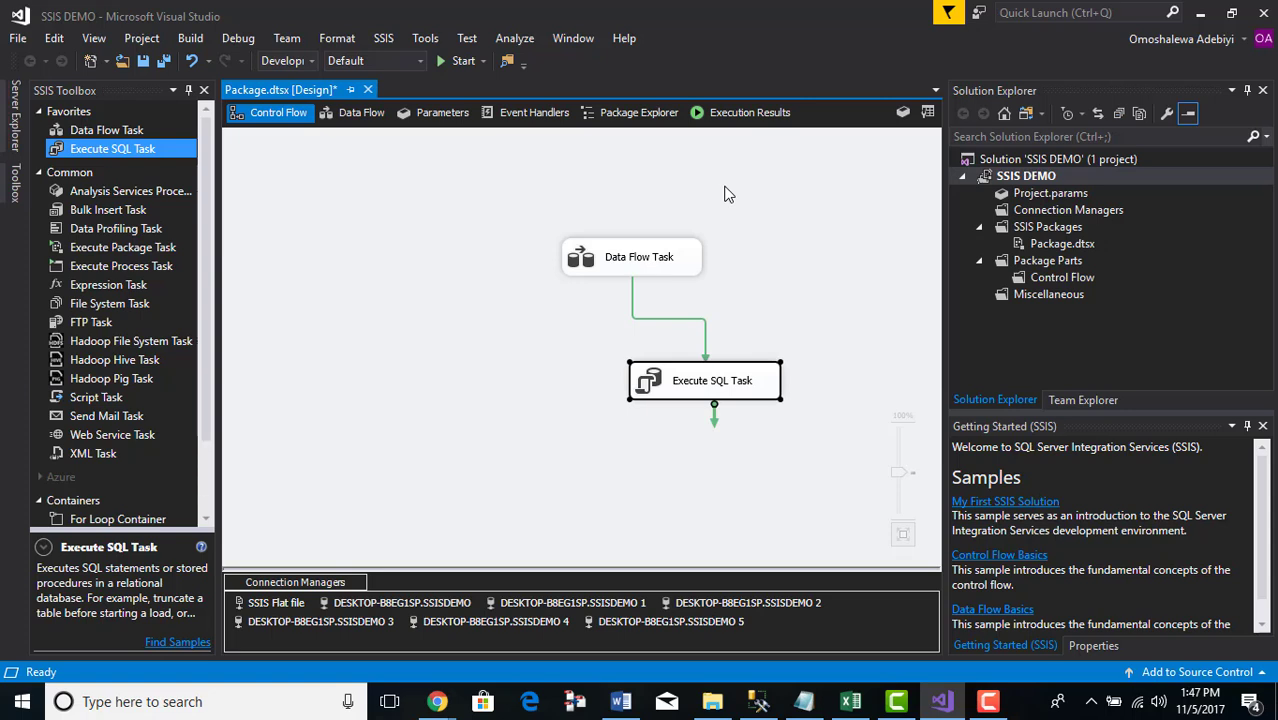
Step: Run the package and enlarge the design area to check the status of both control flow tasks
{"action": "left_click", "coordinate": [452, 62]}
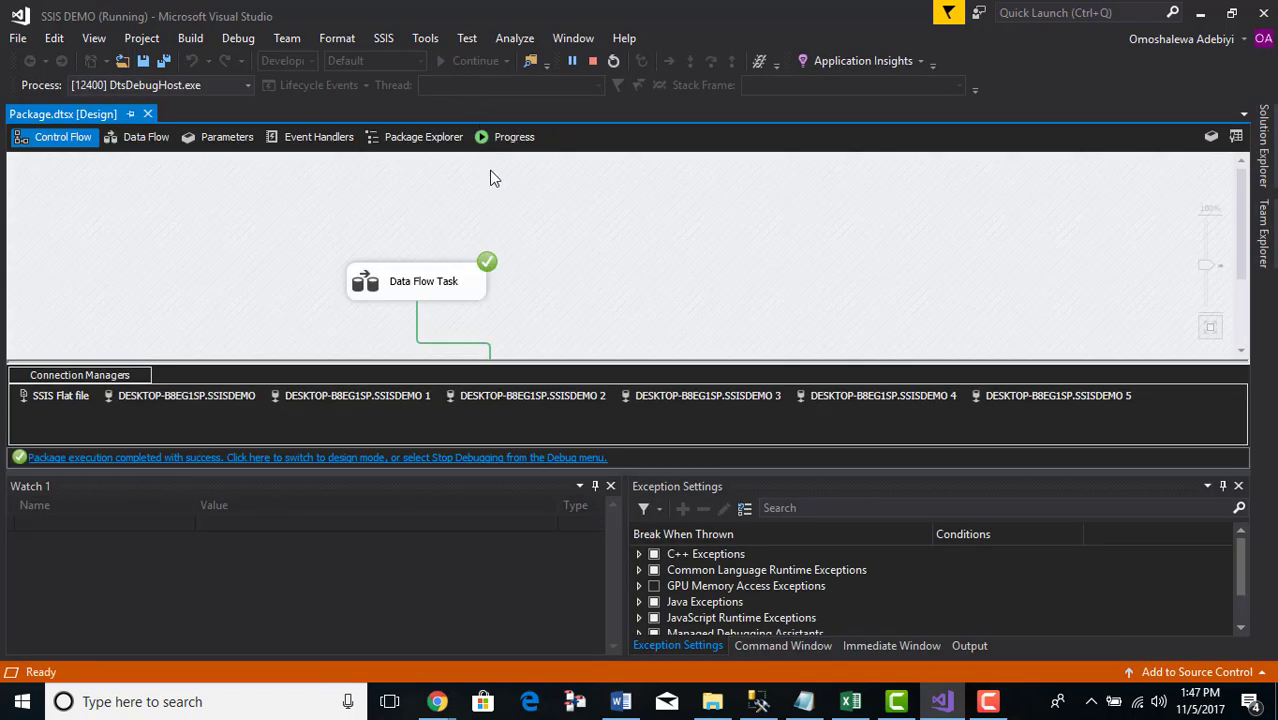
{"action": "scroll", "coordinate": [495, 195], "scroll_direction": "down", "scroll_amount": 2}
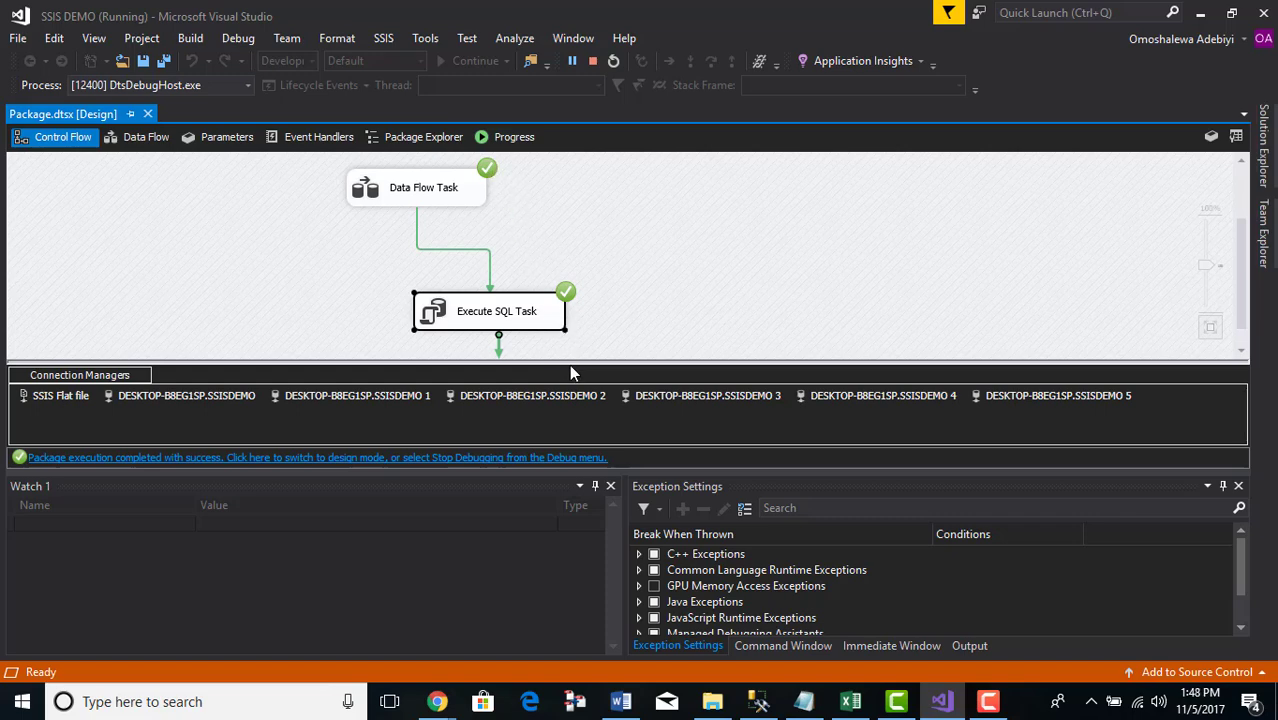
{"action": "left_click_drag", "start_coordinate": [565, 397], "coordinate": [559, 441]}
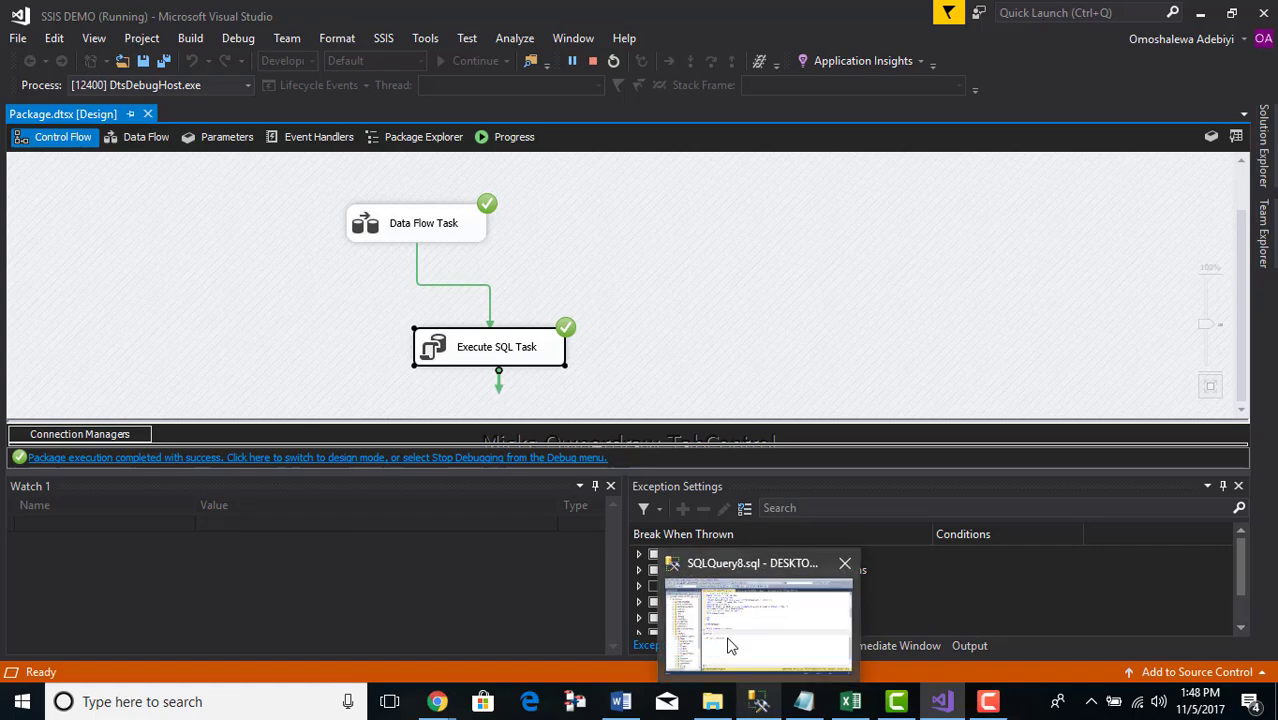
Step: In SQL Server Management Studio, change the last DELETE statement to SELECT * FROM DBO.[SP STAGING]
{"action": "left_click", "coordinate": [730, 642]}
{"action": "scroll", "coordinate": [421, 330], "scroll_direction": "down", "scroll_amount": 1}
{"action": "scroll", "coordinate": [421, 330], "scroll_direction": "down", "scroll_amount": 1}
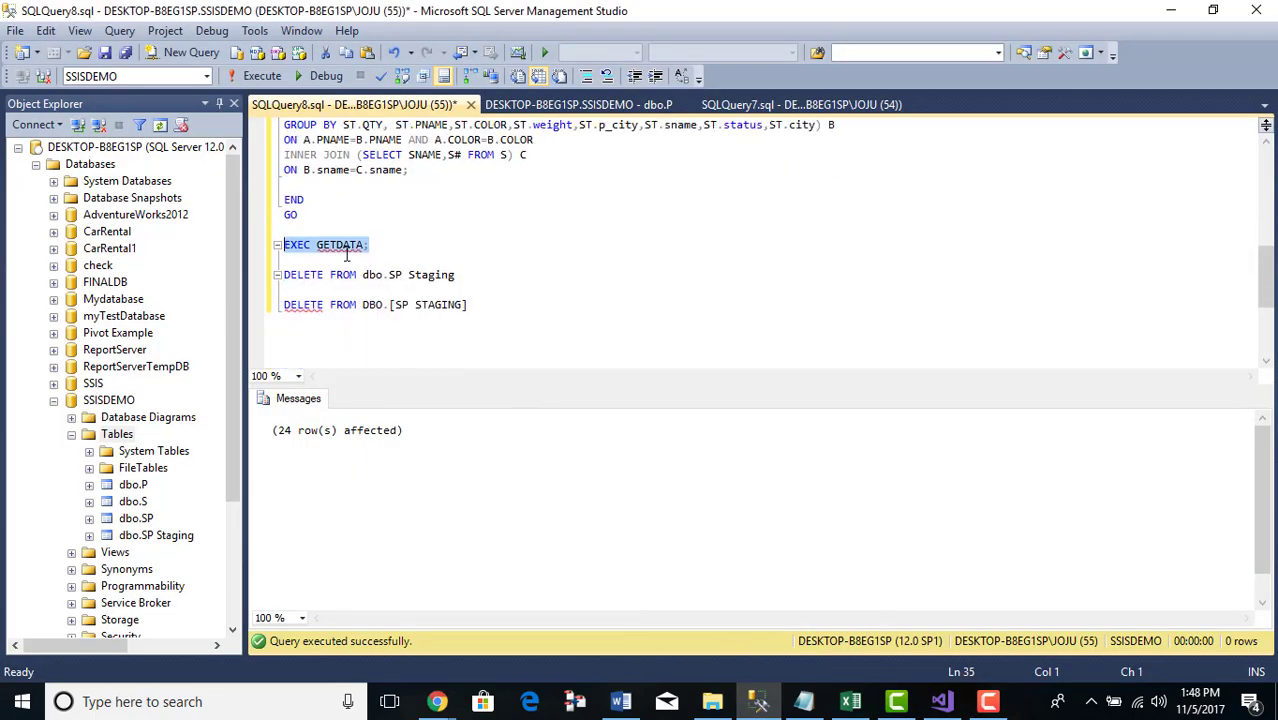
{"action": "left_click", "coordinate": [325, 305]}
{"action": "key", "text": "BackSpace"}
{"action": "key", "text": "BackSpace"}
{"action": "key", "text": "BackSpace"}
{"action": "key", "text": "BackSpace"}
{"action": "key", "text": "BackSpace"}
{"action": "key", "text": "BackSpace"}
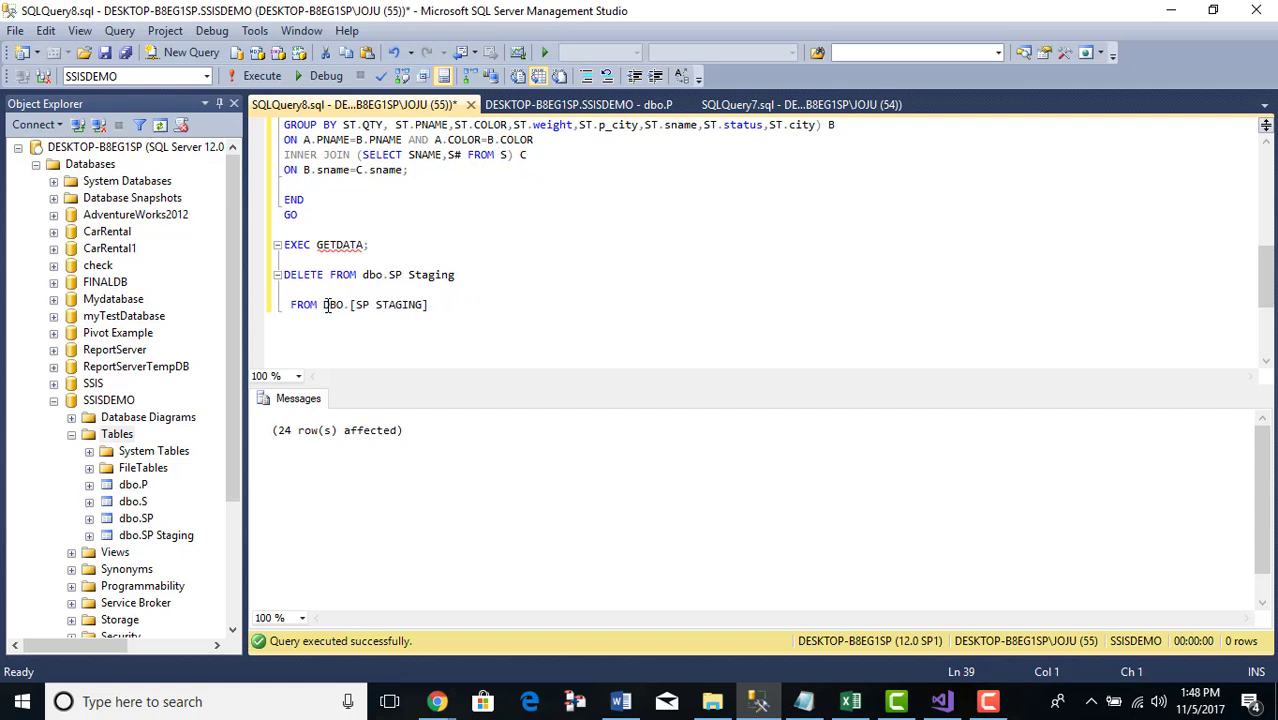
{"action": "type", "text": "SE"}
{"action": "type", "text": "LECT  "}
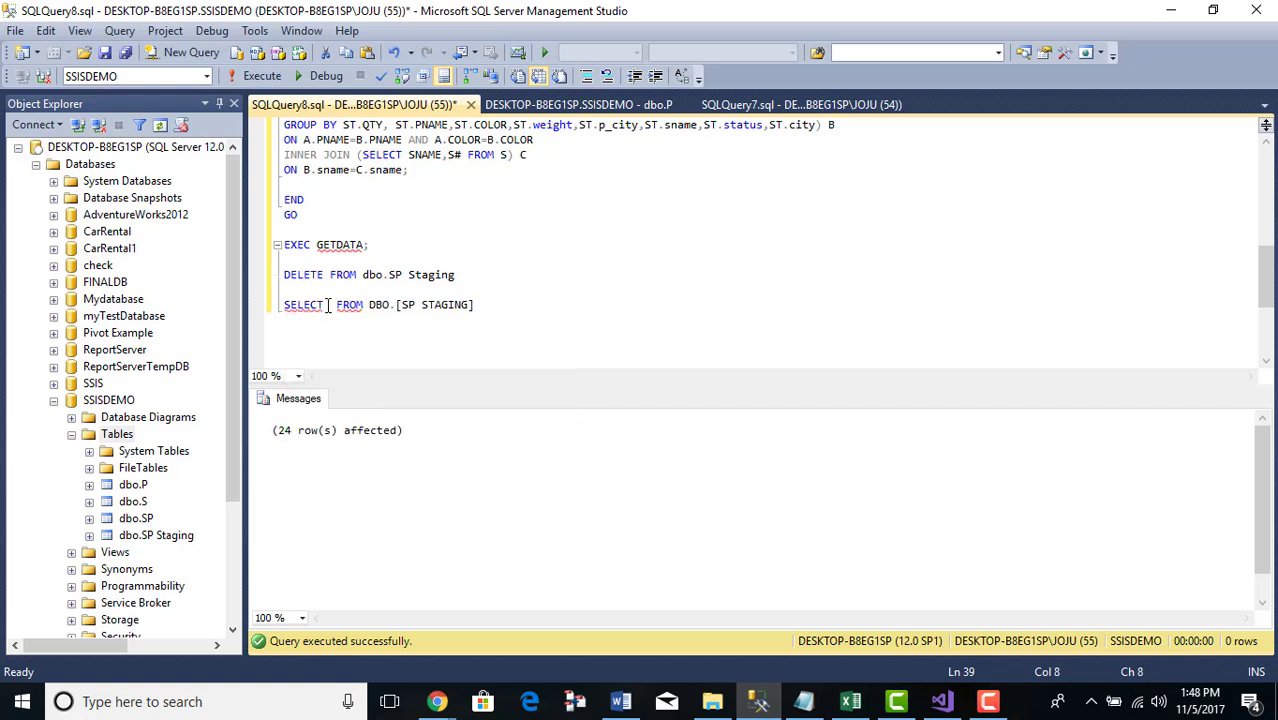
{"action": "type", "text": "*"}
Step: Execute only the SELECT query on the staging table and look through the returned rows
{"action": "left_click_drag", "start_coordinate": [502, 306], "coordinate": [280, 305]}
{"action": "left_click", "coordinate": [240, 80]}
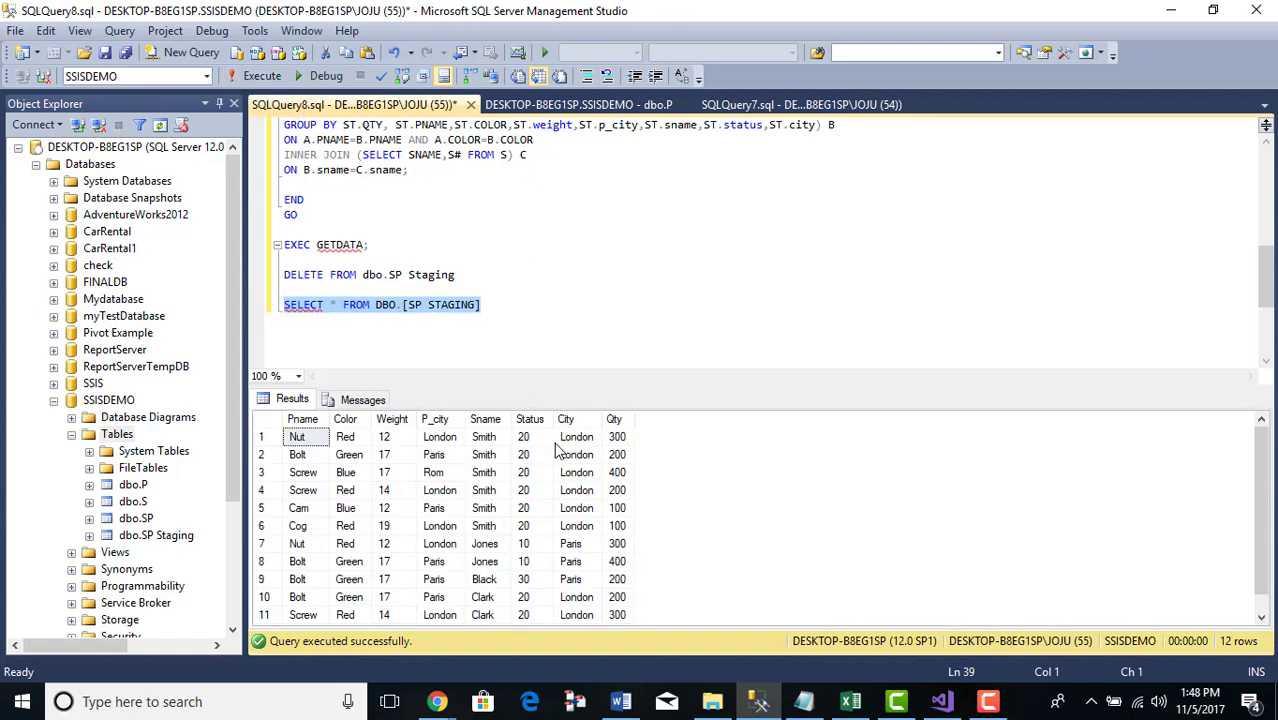
{"action": "scroll", "coordinate": [558, 455], "scroll_direction": "down", "scroll_amount": 1}
{"action": "scroll", "coordinate": [511, 358], "scroll_direction": "down", "scroll_amount": 1}
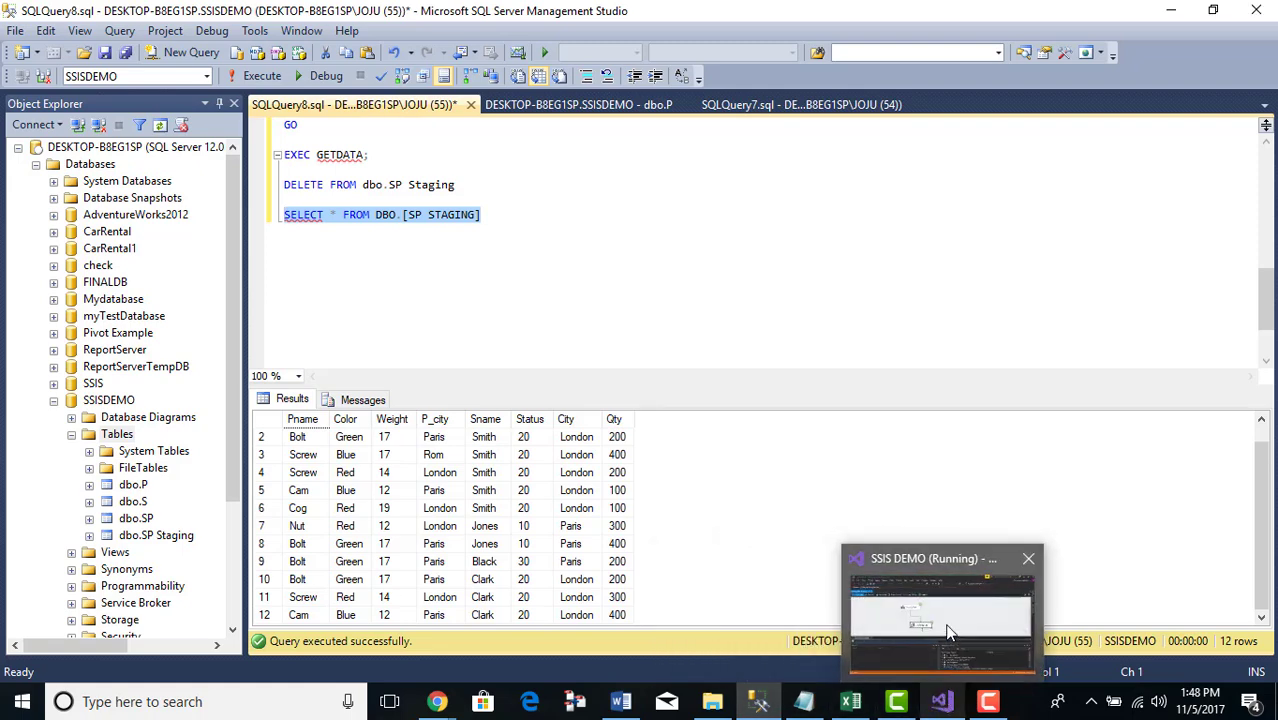
Step: Switch back to the running SSIS DEMO package in Visual Studio
{"action": "left_click", "coordinate": [918, 615]}
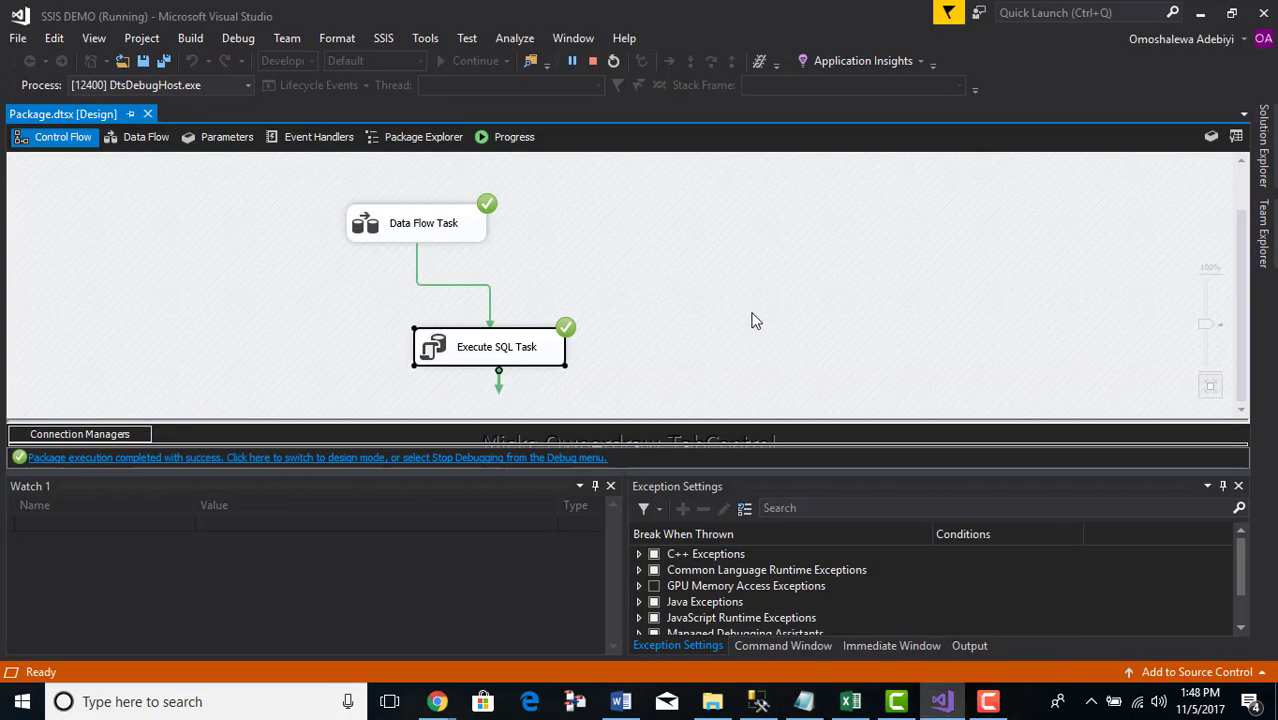